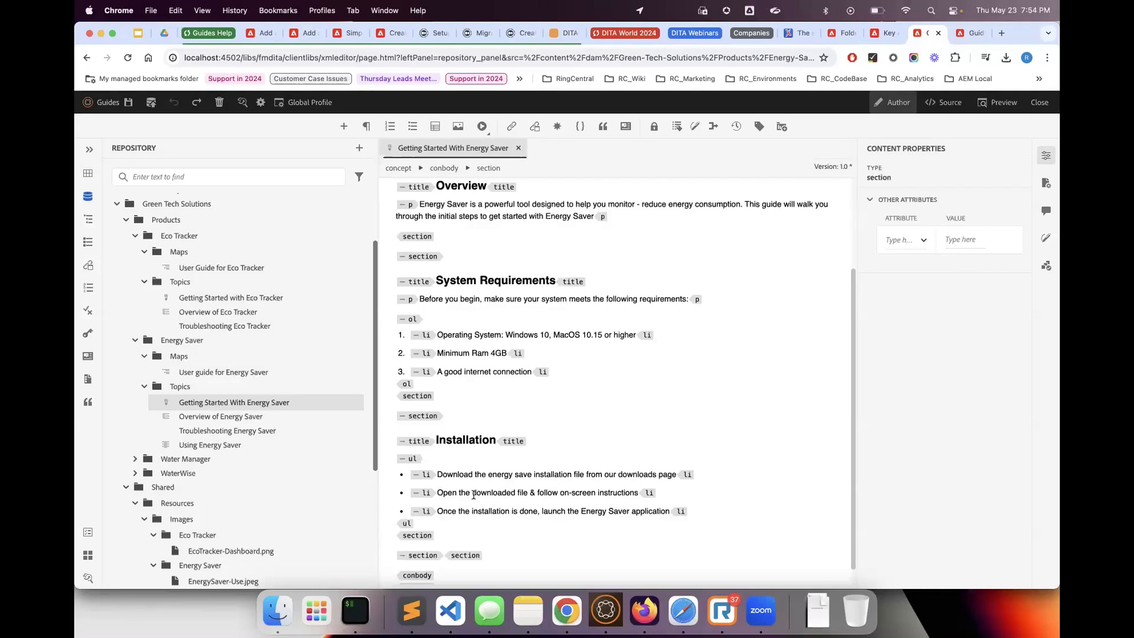
Insert a title element into the empty section that follows the Installation section
{"action": "key", "text": "Return"}
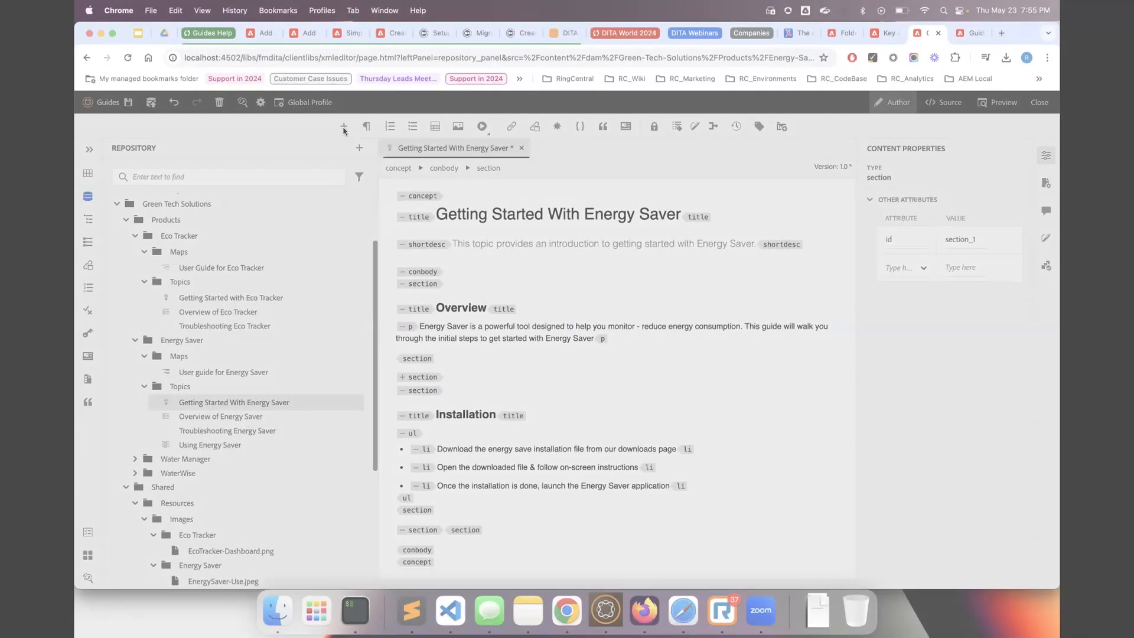
{"action": "key", "text": "Return"}
{"action": "type", "text": "title"}
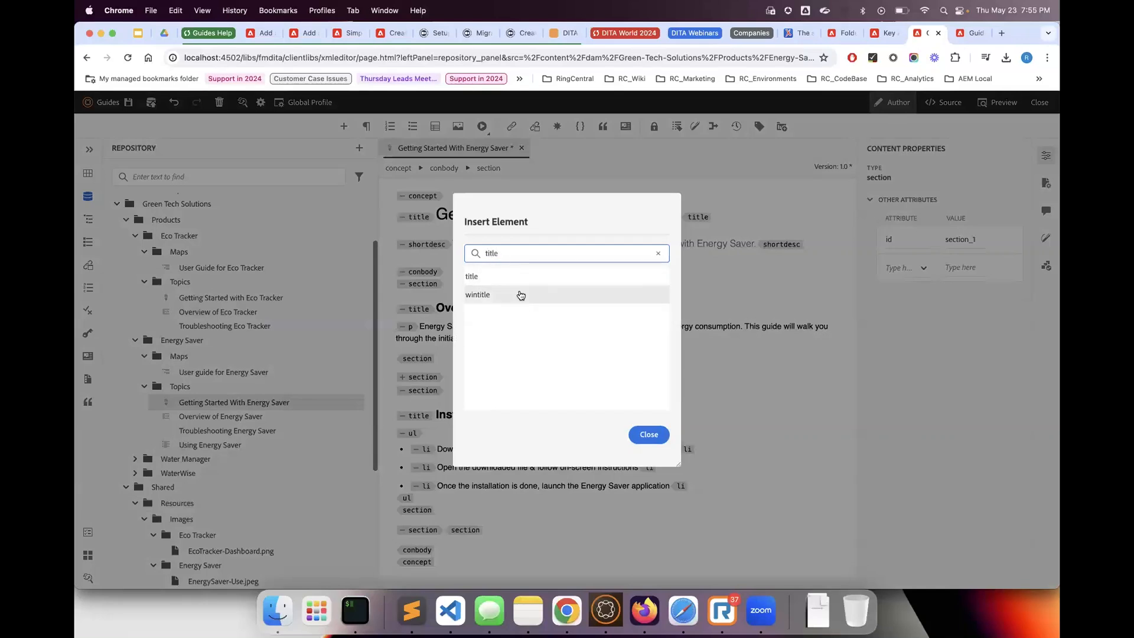
{"action": "left_click", "coordinate": [514, 275]}
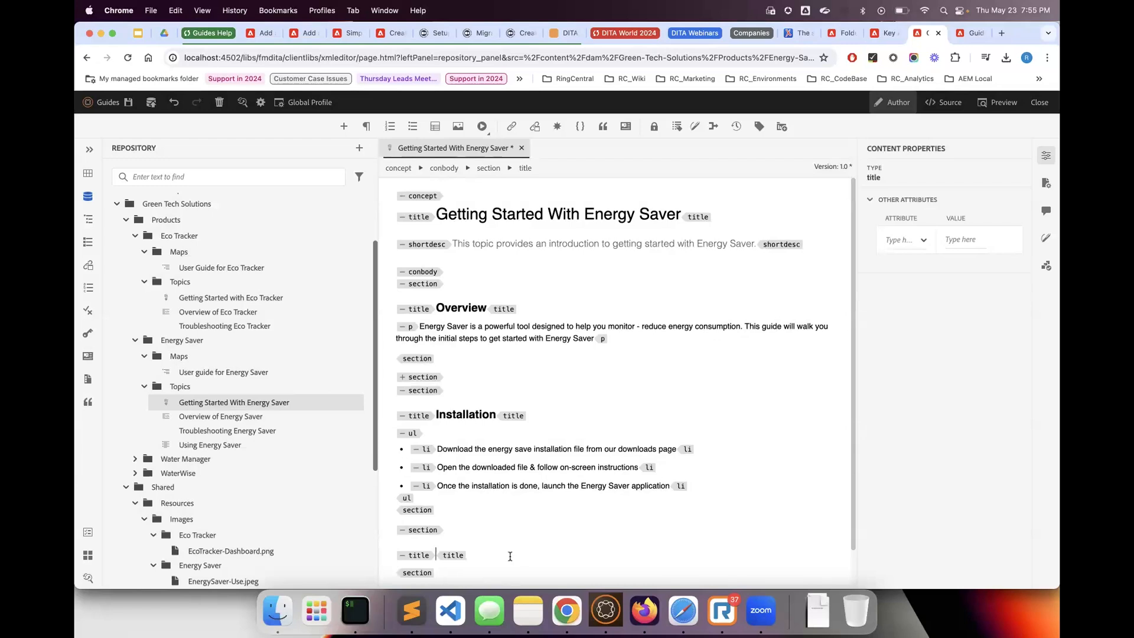
Enter "Video Overview for Energy Saver" as the title of the last section
{"action": "type", "text": "Video Overview for Energet"}
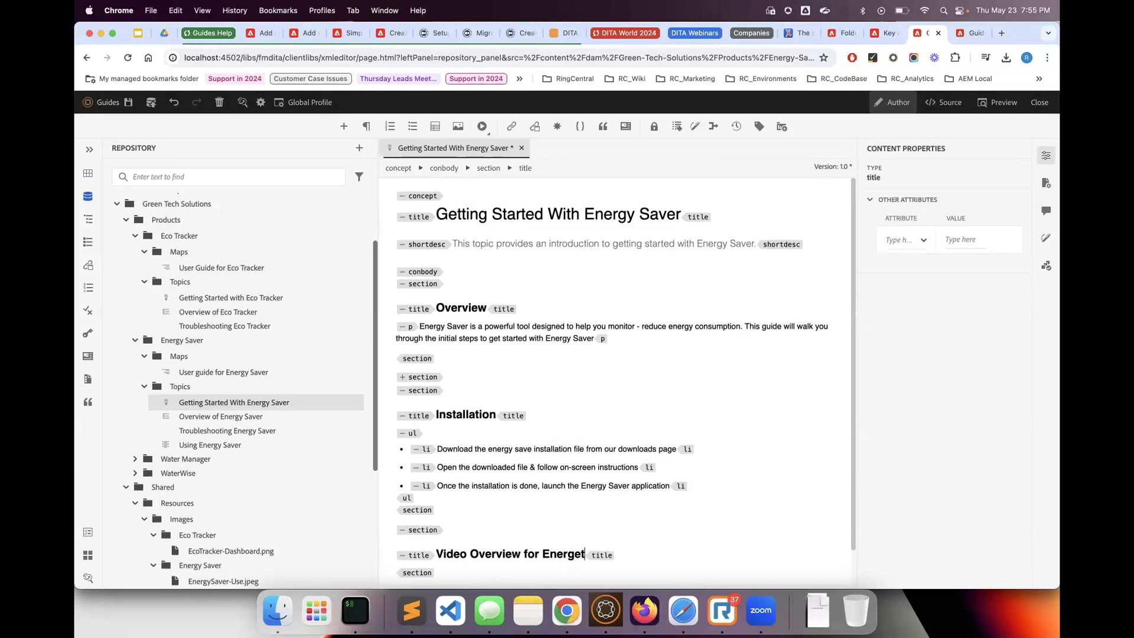
{"action": "key", "text": "BackSpace"}
{"action": "type", "text": "y Saver"}
Set the id attribute of the Video Overview section to energy-saver-video-overview
{"action": "left_click", "coordinate": [425, 531]}
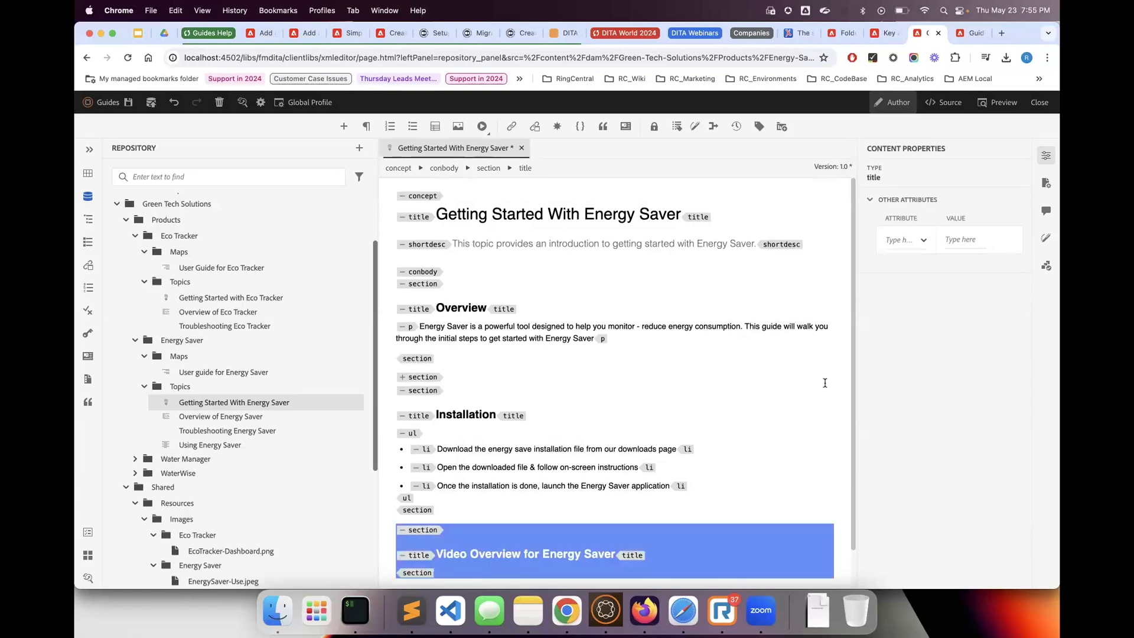
{"action": "double_click", "coordinate": [966, 238]}
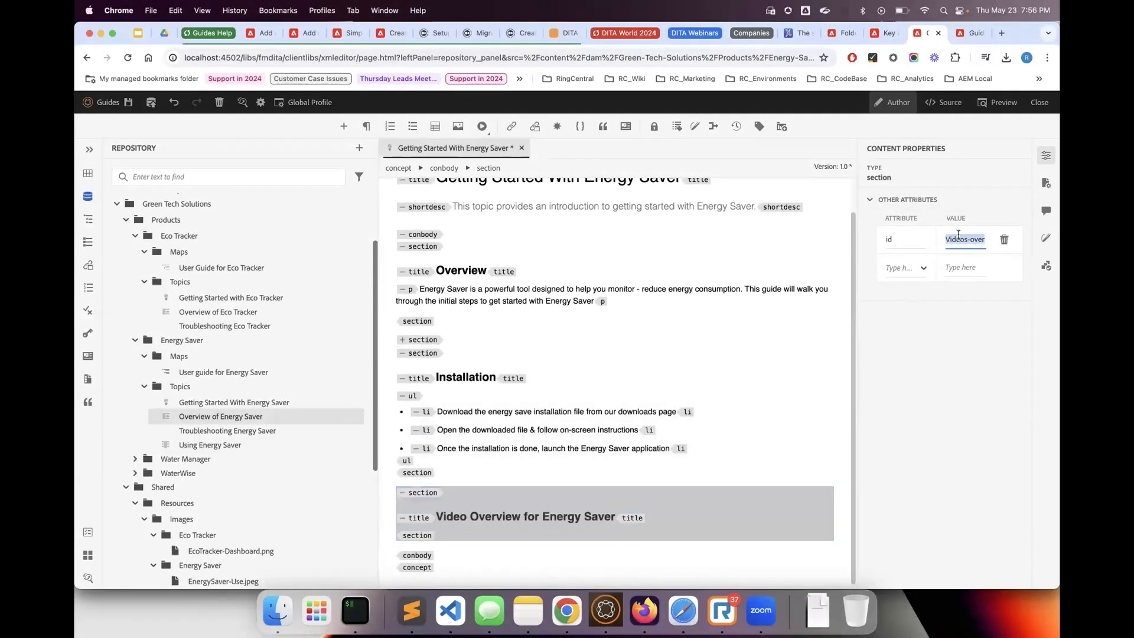
{"action": "type", "text": "ene"}
{"action": "type", "text": "rgy-save="}
{"action": "type", "text": "video-overview"}
{"action": "key", "text": "Return"}
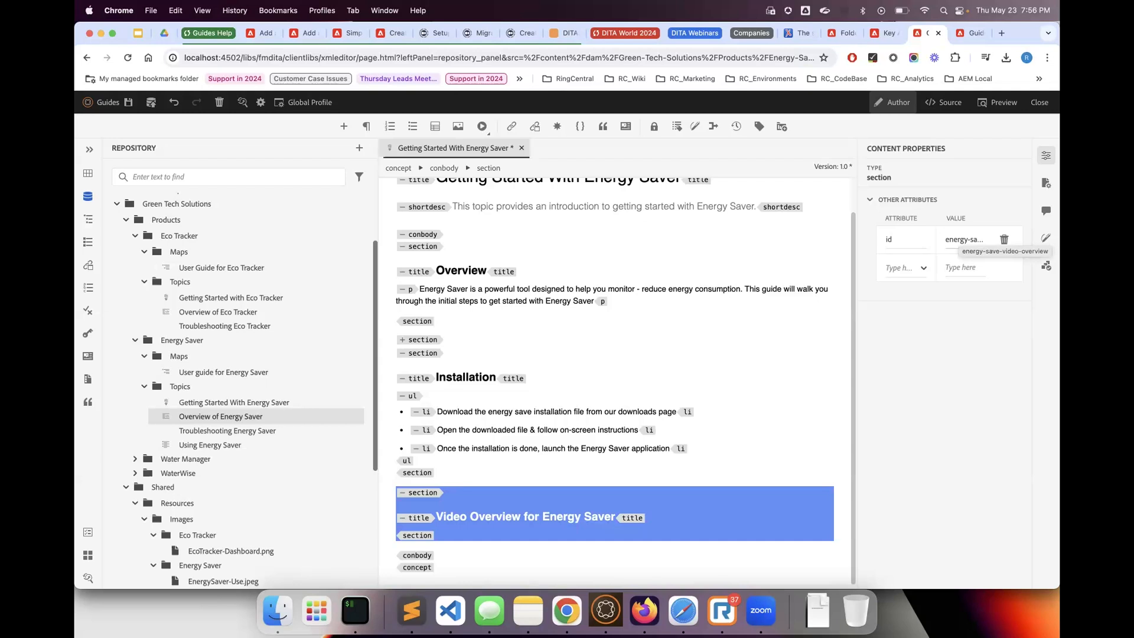
{"action": "left_click", "coordinate": [973, 239]}
{"action": "type", "text": "rgy-saver"}
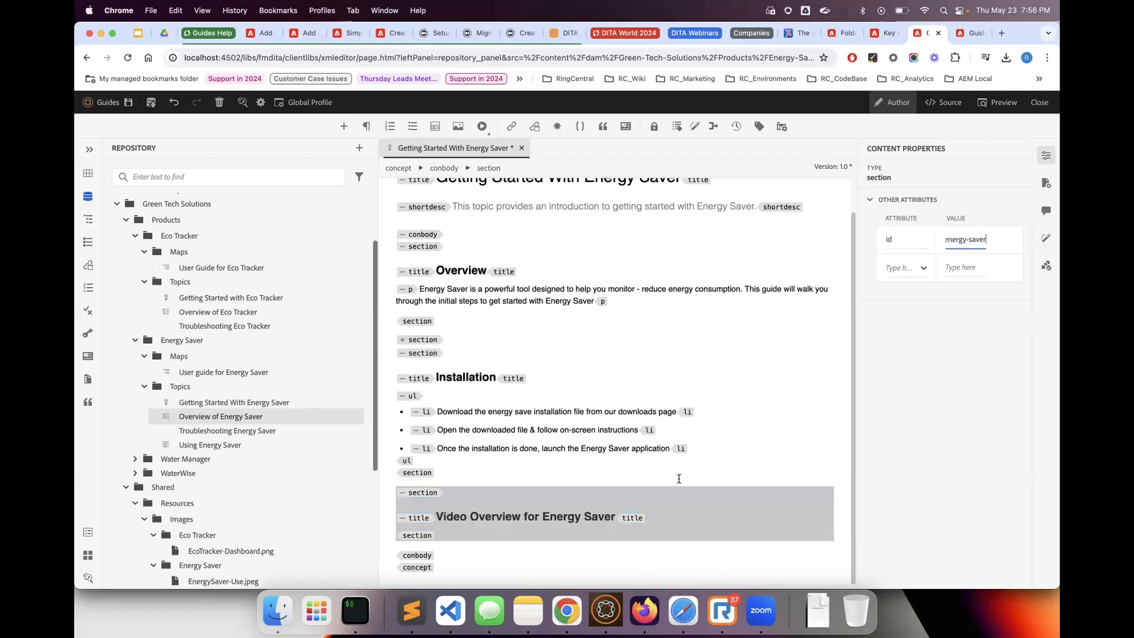
Add an empty paragraph below the title "Video Overview for Energy Saver"
{"action": "left_click", "coordinate": [468, 549]}
{"action": "left_click", "coordinate": [469, 526]}
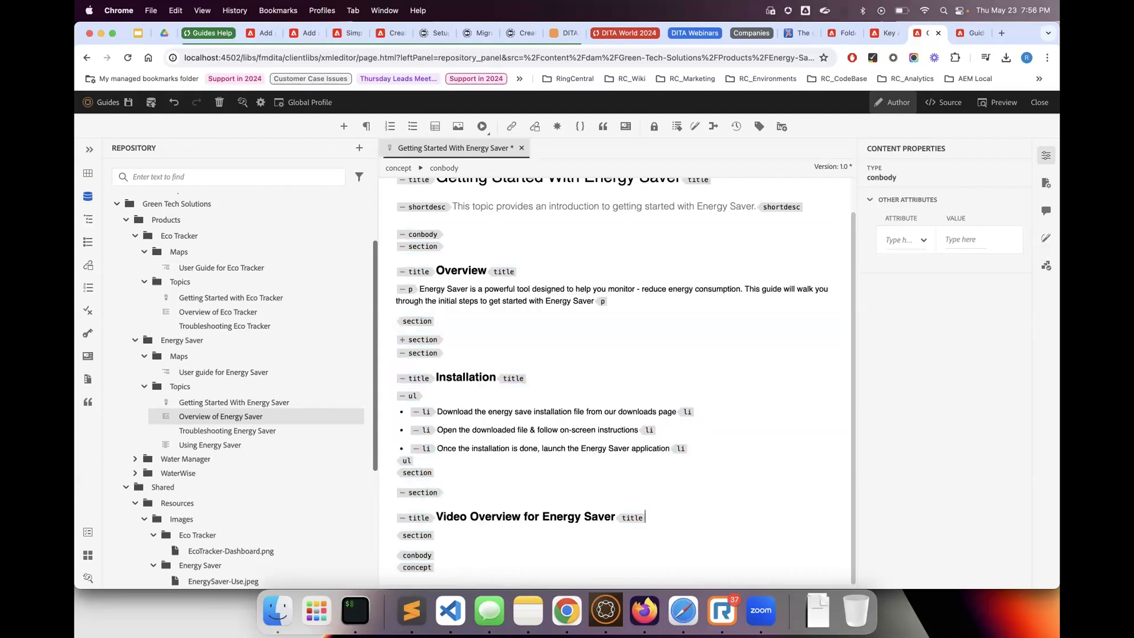
{"action": "key", "text": "Return"}
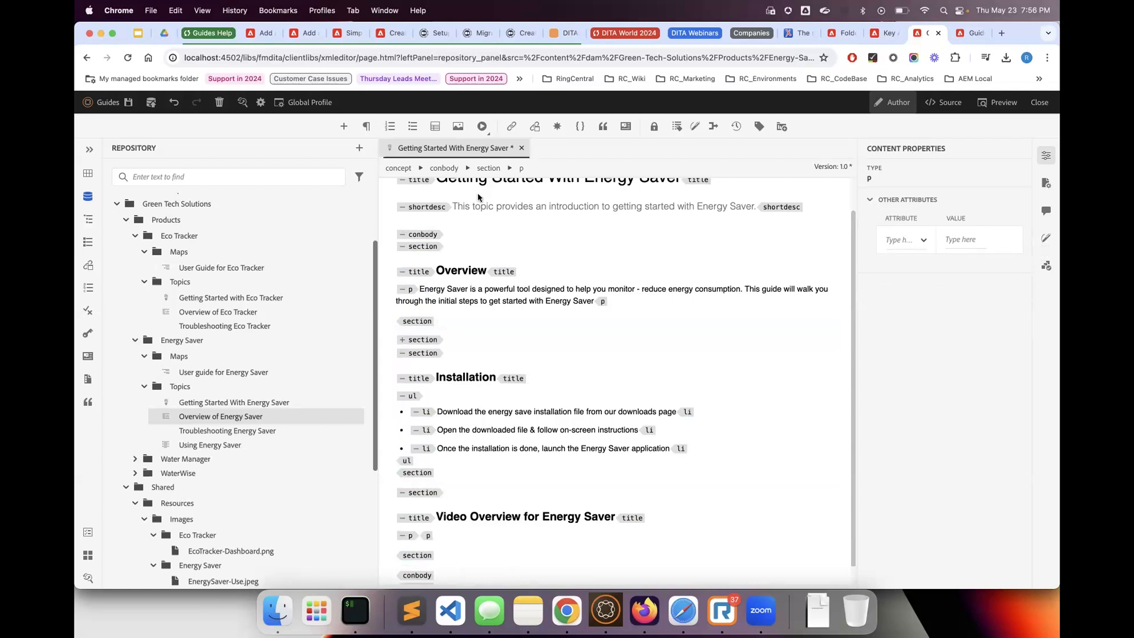
{"action": "left_click", "coordinate": [482, 126]}
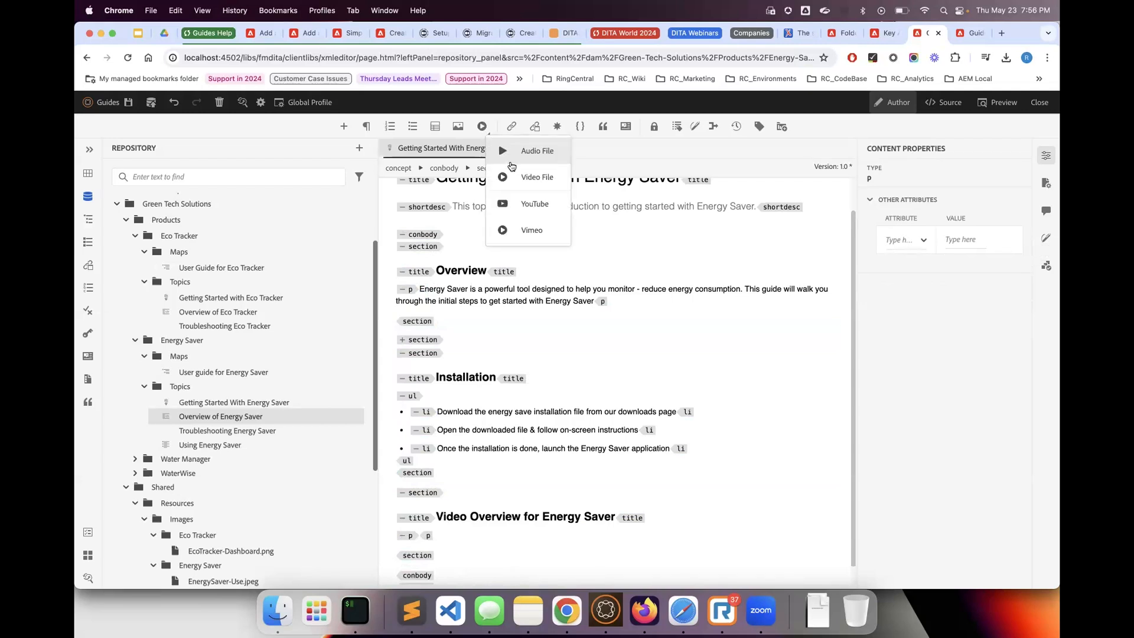
{"action": "left_click", "coordinate": [515, 170]}
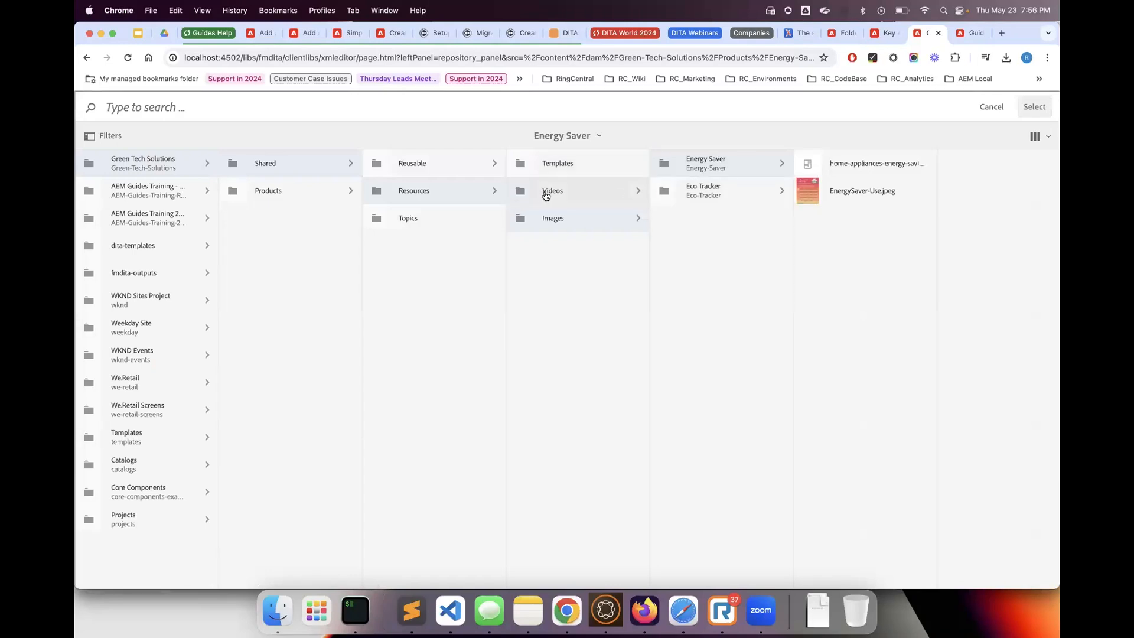
{"action": "left_click", "coordinate": [546, 193]}
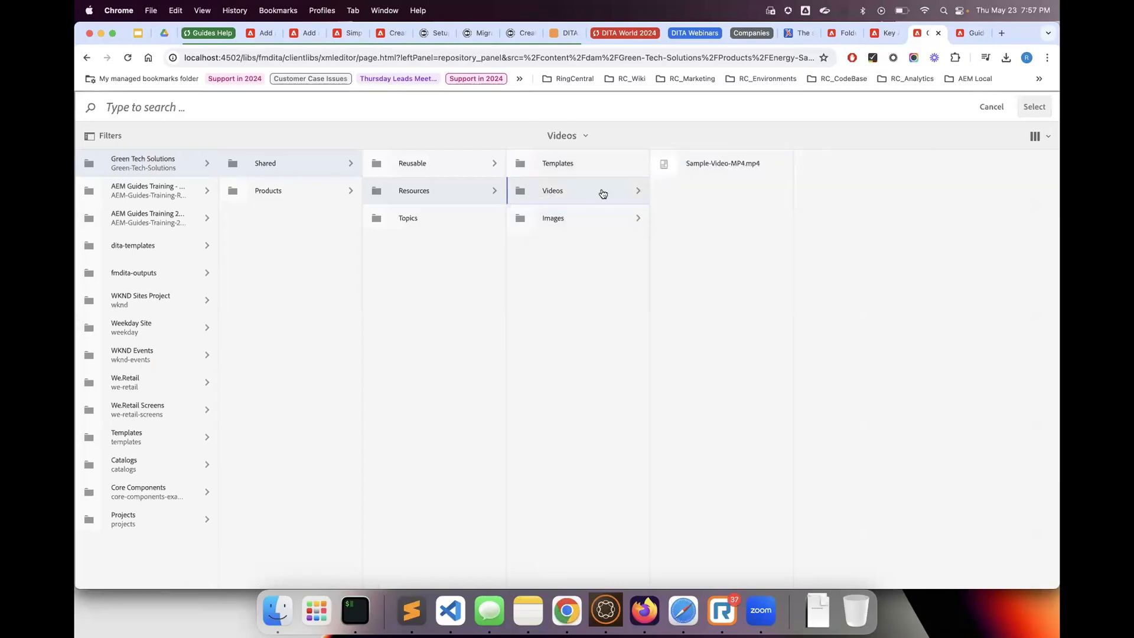
{"action": "left_click", "coordinate": [996, 113]}
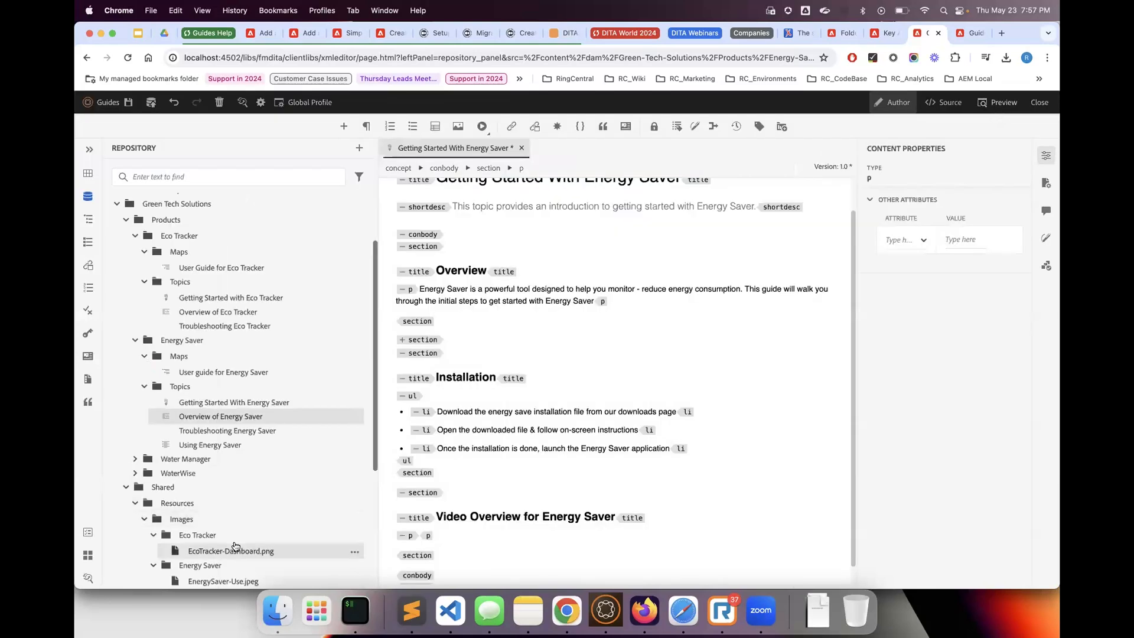
Refresh the Videos folder under Shared > Resources in the repository and expand it
{"action": "scroll", "coordinate": [212, 490], "scroll_direction": "down", "scroll_amount": 3}
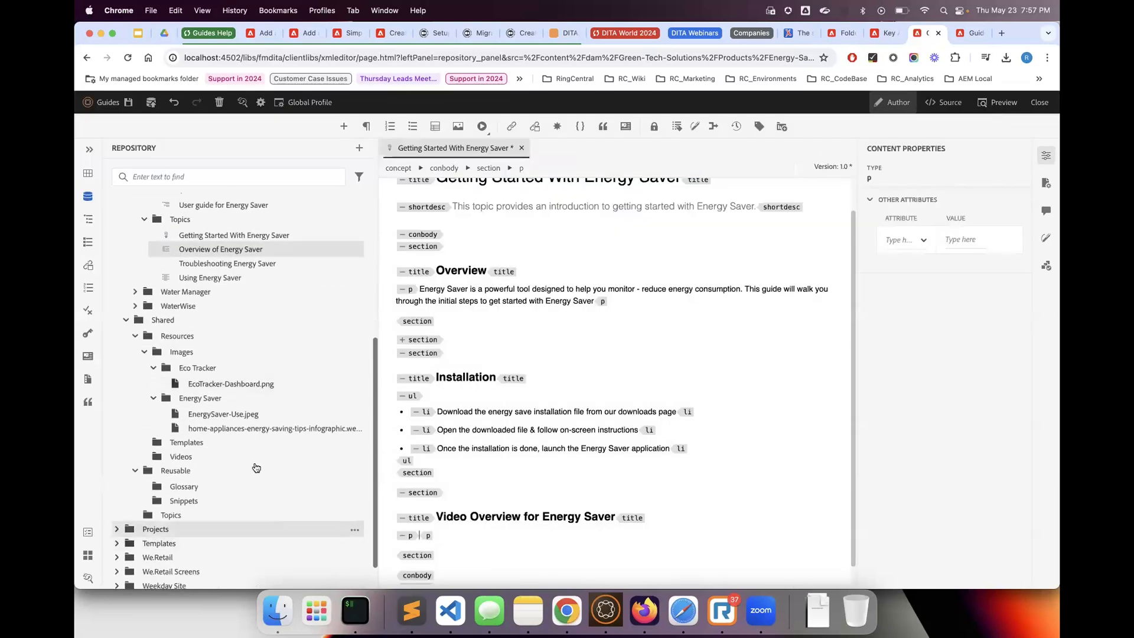
{"action": "left_click", "coordinate": [198, 460]}
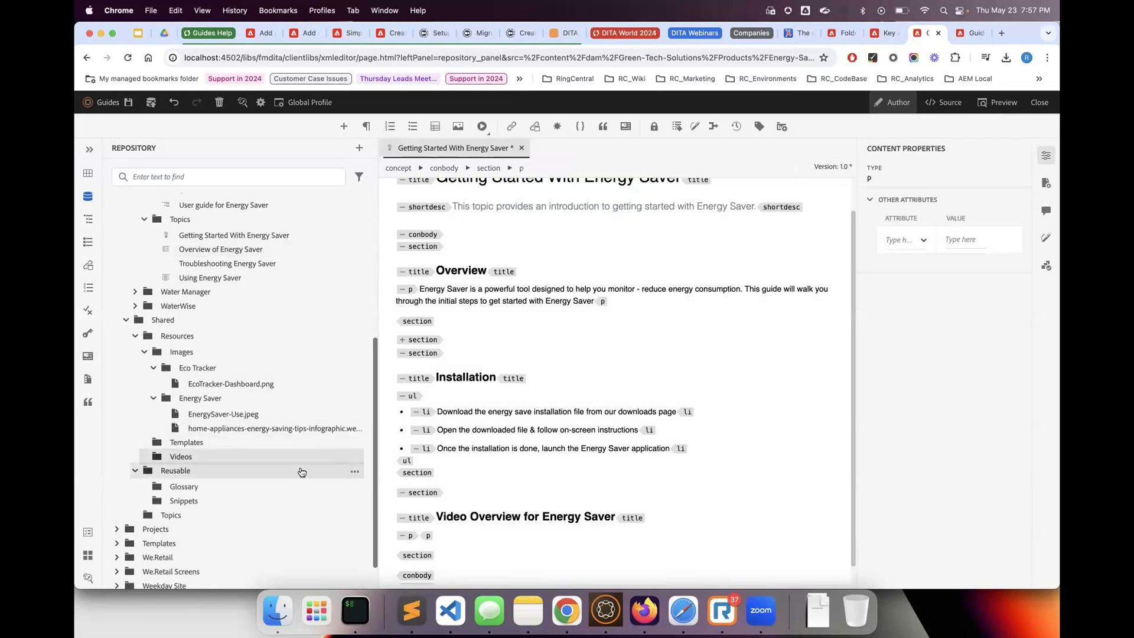
{"action": "left_click", "coordinate": [354, 443]}
{"action": "left_click", "coordinate": [372, 381]}
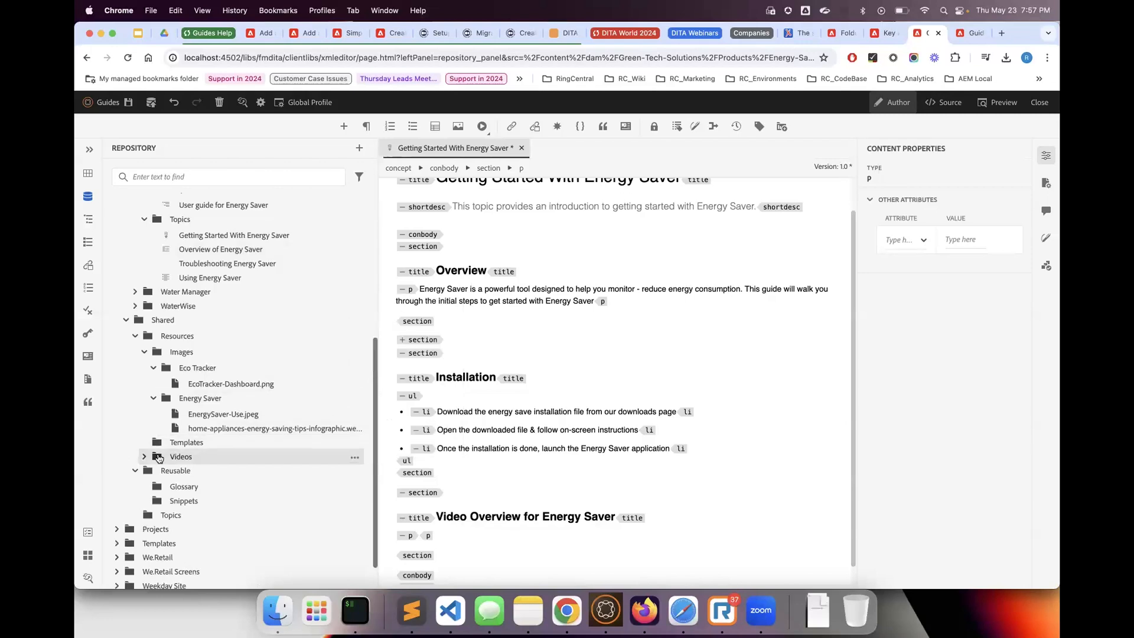
{"action": "left_click", "coordinate": [144, 458]}
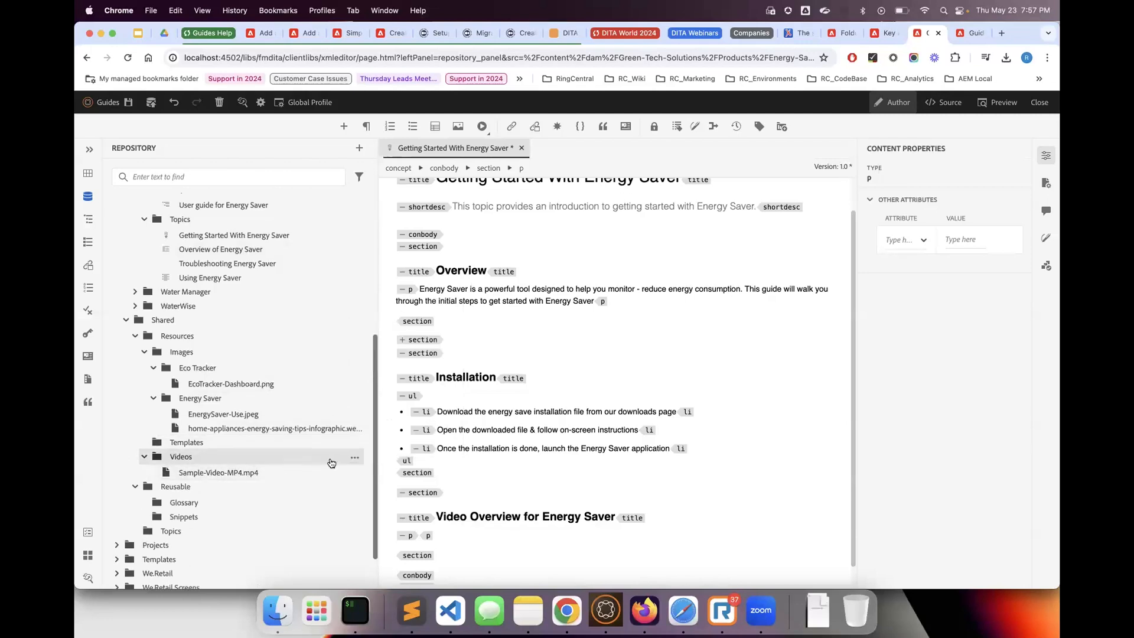
Upload Sample-Video-MP4.mp4 from the Desktop to the Videos folder of the repository
{"action": "left_click", "coordinate": [354, 457]}
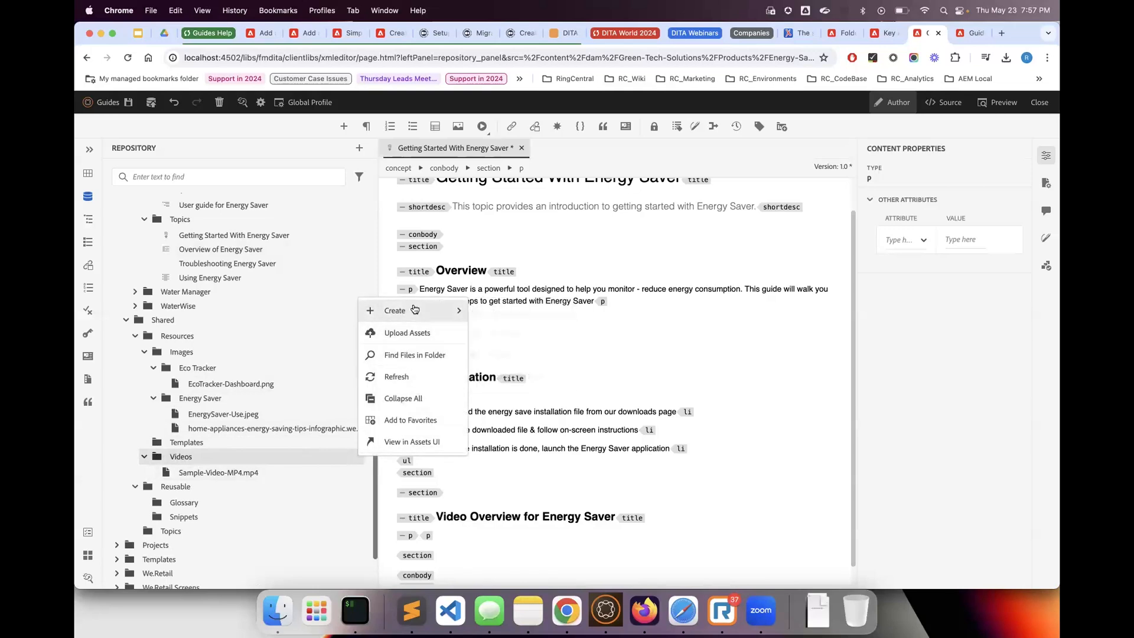
{"action": "left_click", "coordinate": [407, 333]}
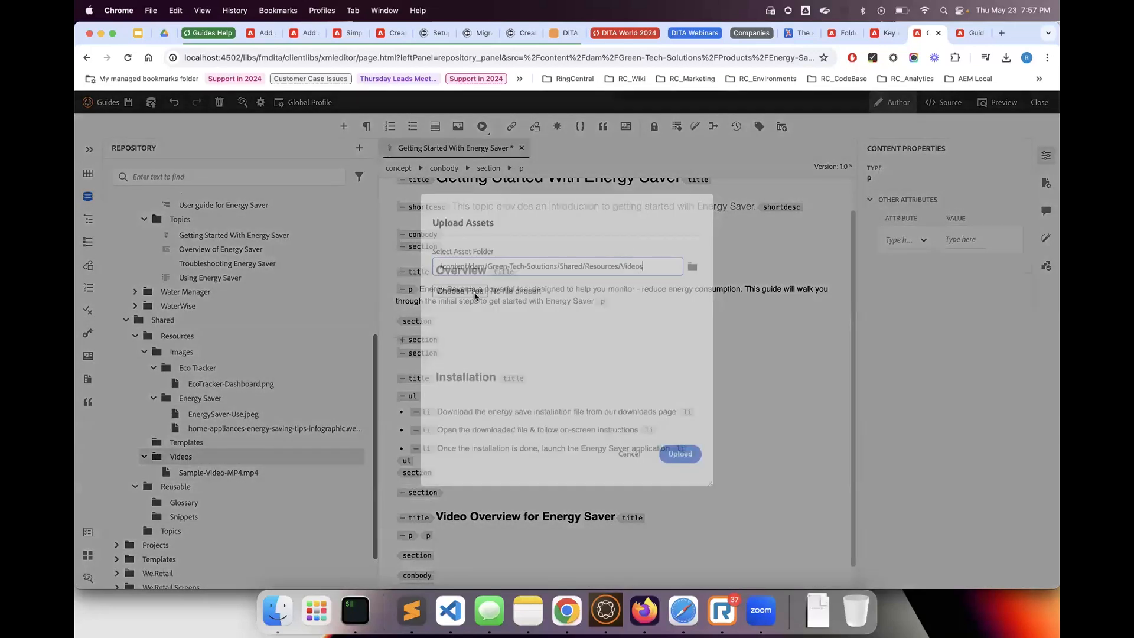
{"action": "left_click", "coordinate": [463, 282]}
{"action": "left_click", "coordinate": [299, 240]}
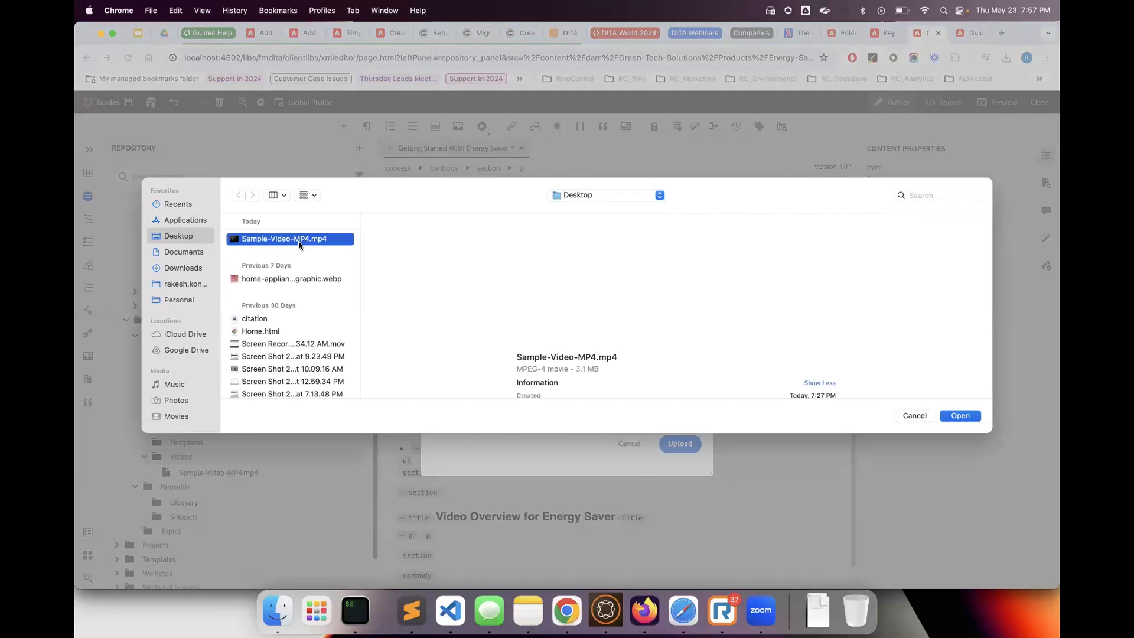
{"action": "key", "text": "Return"}
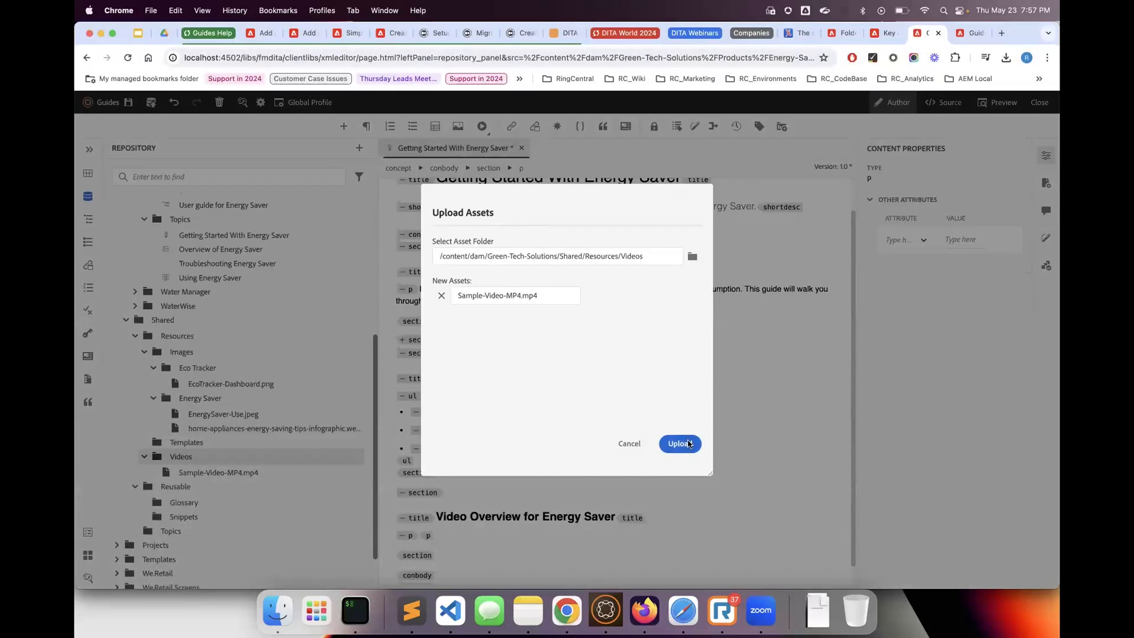
{"action": "left_click", "coordinate": [679, 443]}
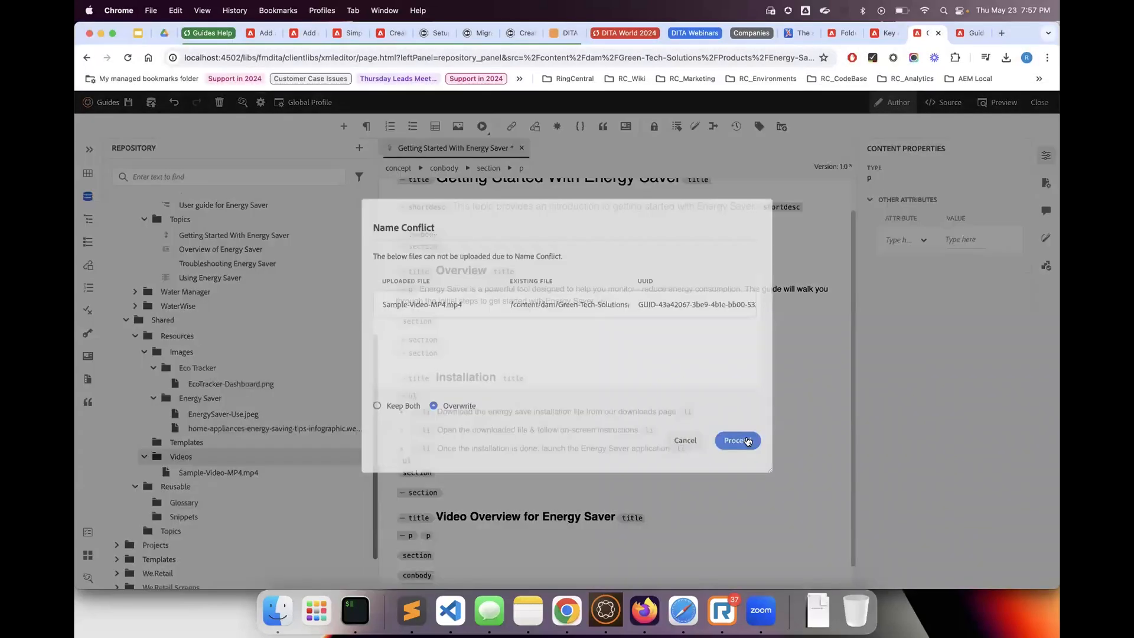
{"action": "left_click", "coordinate": [744, 438]}
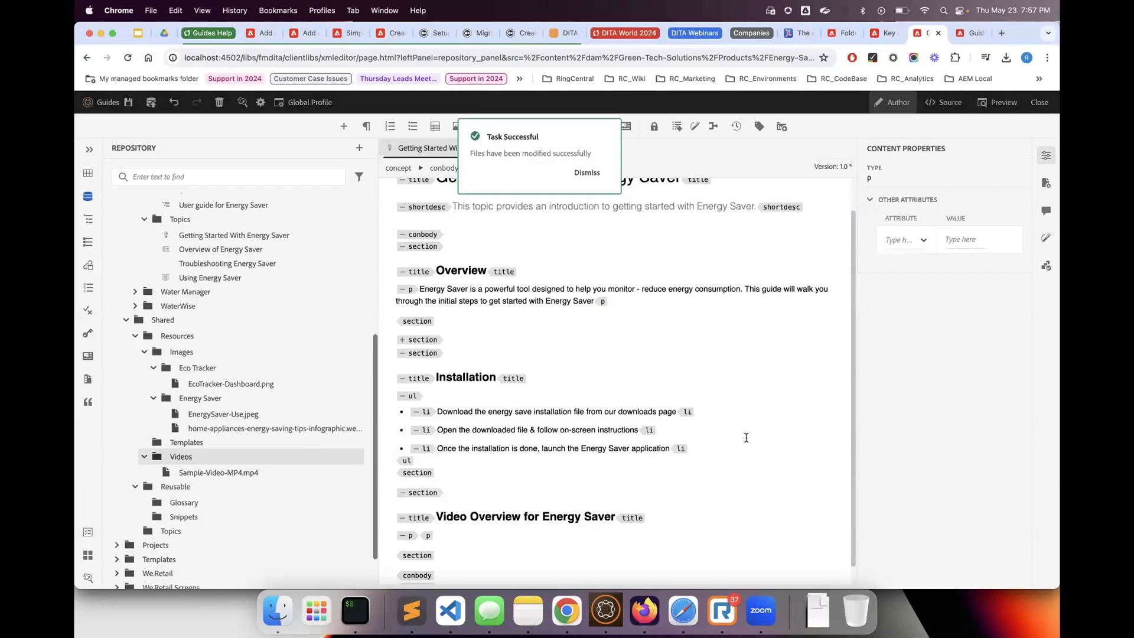
{"action": "left_click", "coordinate": [590, 172]}
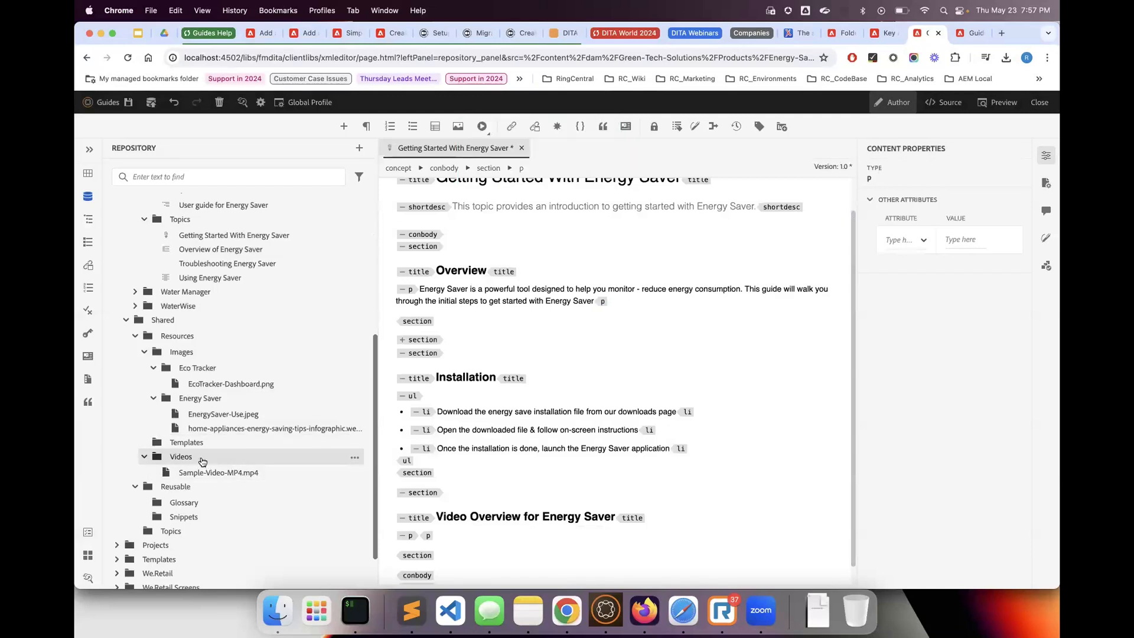
View the Videos folder in the Assets UI and examine the options for creating content there
{"action": "left_click", "coordinate": [354, 458]}
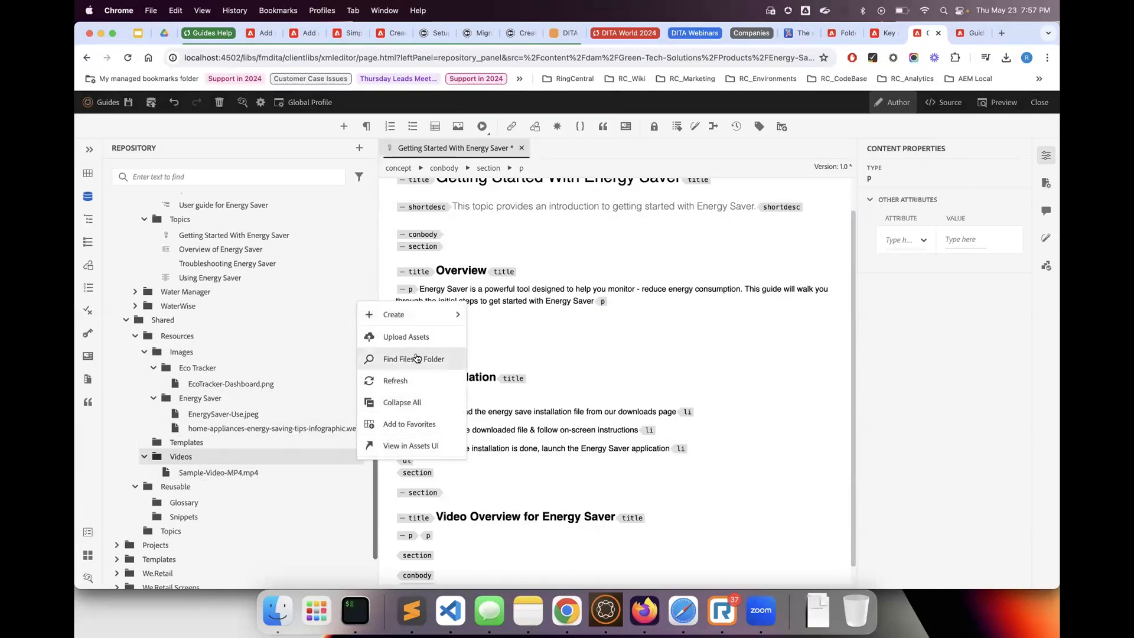
{"action": "left_click", "coordinate": [402, 446]}
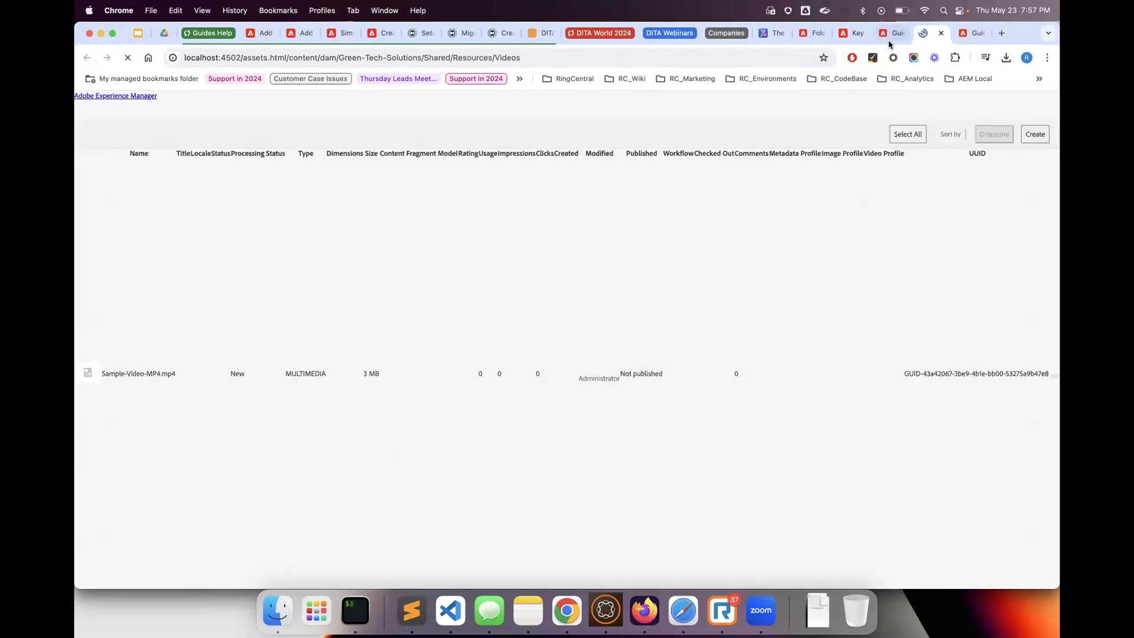
{"action": "left_click", "coordinate": [882, 35]}
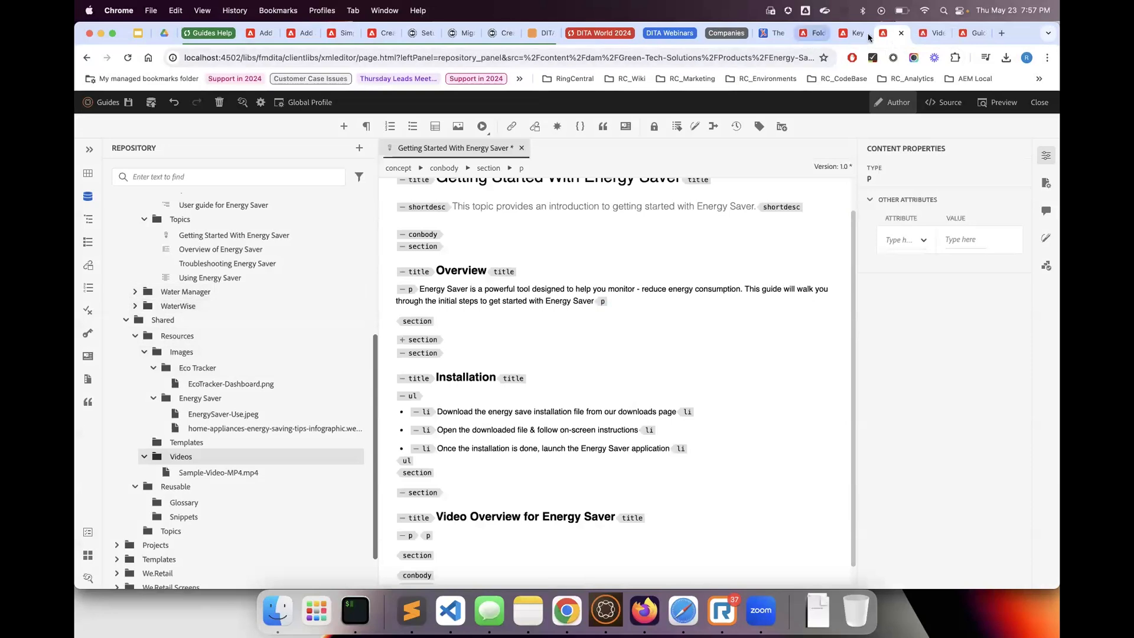
{"action": "left_click", "coordinate": [935, 33]}
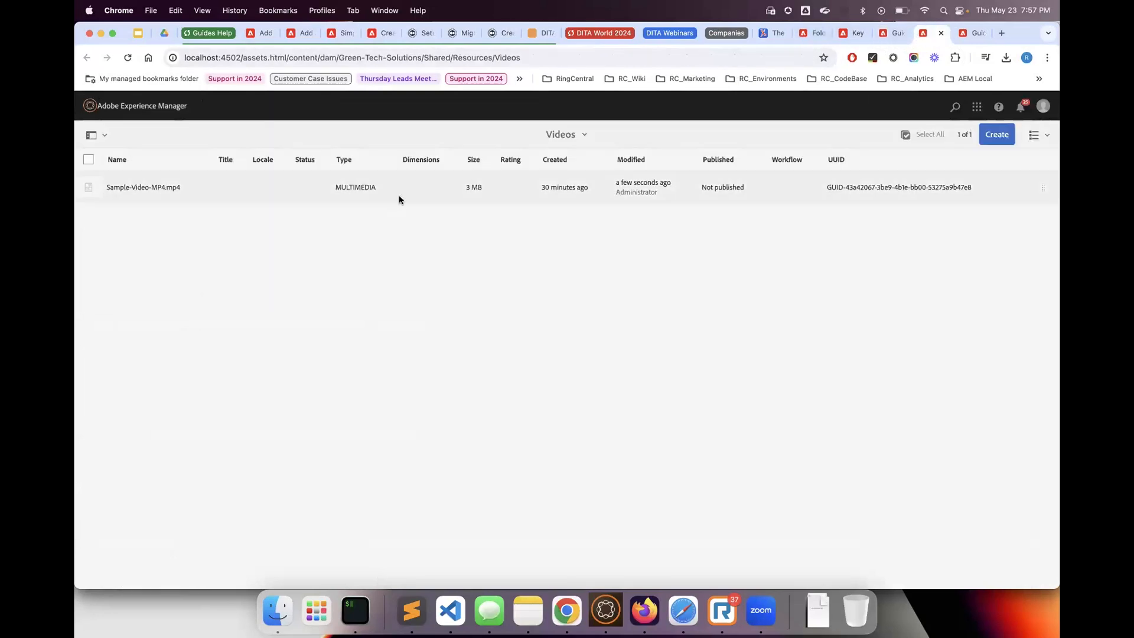
{"action": "left_click", "coordinate": [997, 134]}
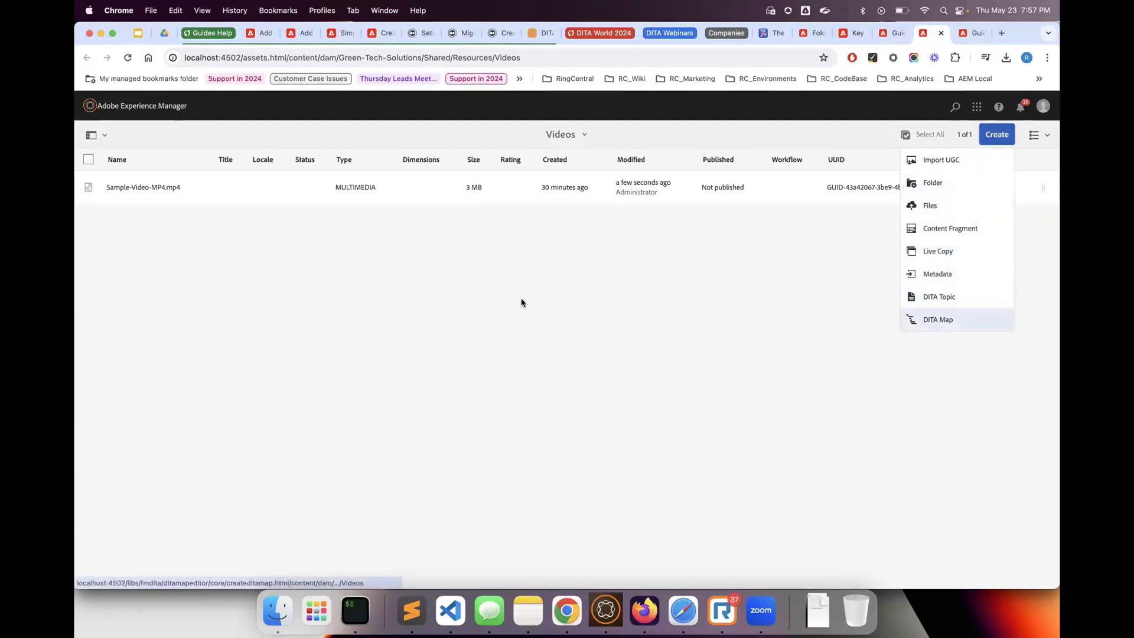
{"action": "left_click", "coordinate": [316, 283]}
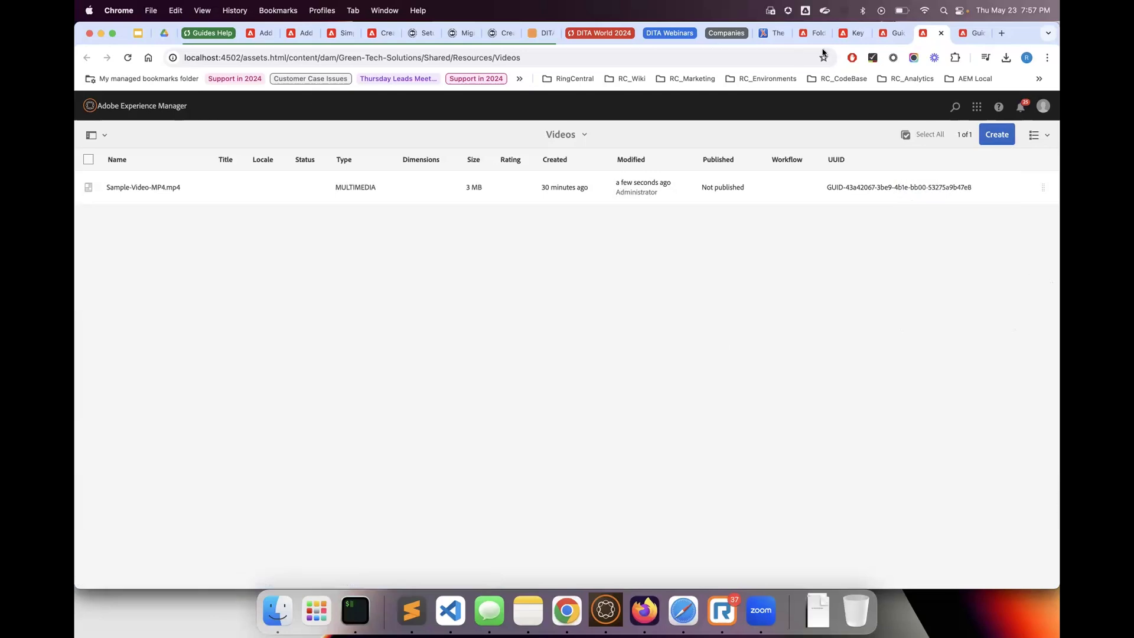
Insert the video file Sample-Video-MP4.mp4 from Shared > Resources > Videos into the empty paragraph and save the topic
{"action": "left_click", "coordinate": [892, 32]}
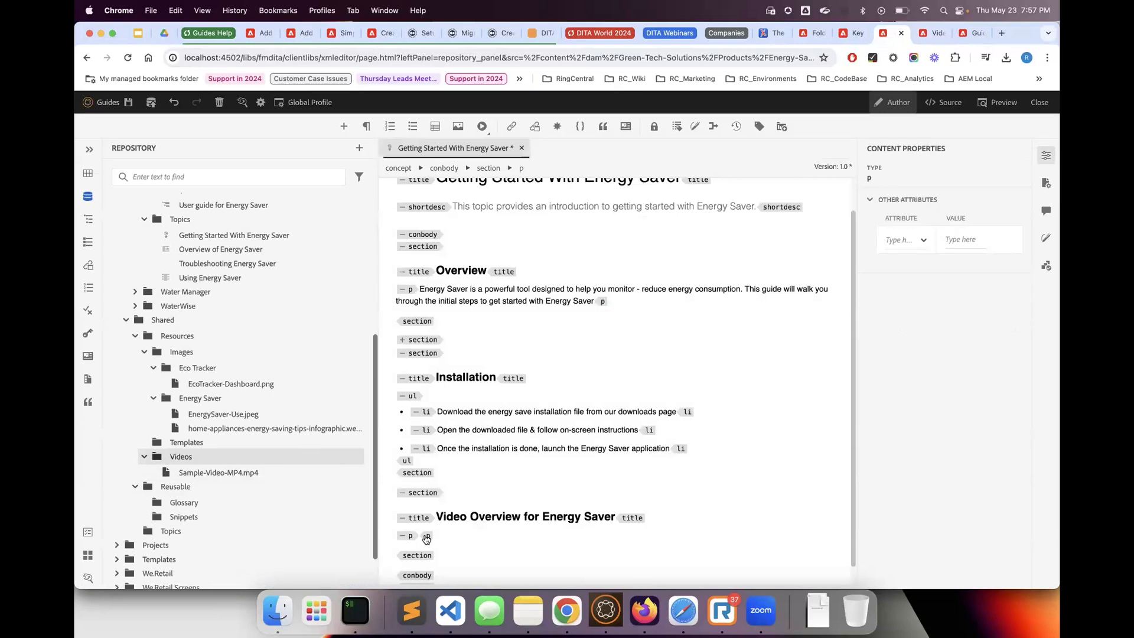
{"action": "left_click", "coordinate": [488, 137]}
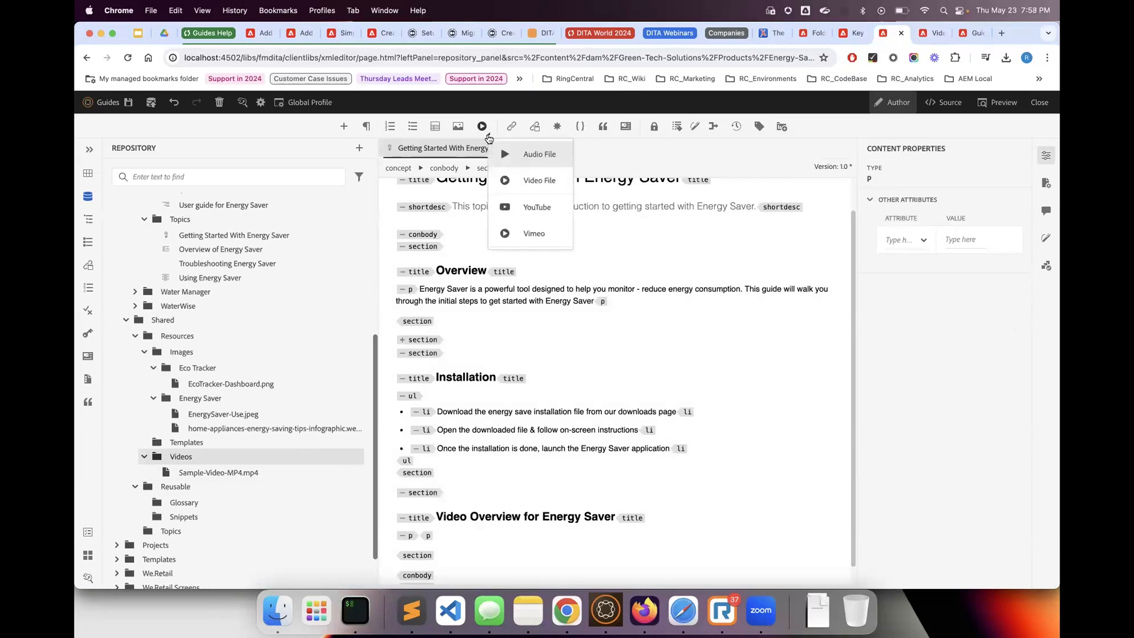
{"action": "left_click", "coordinate": [519, 180]}
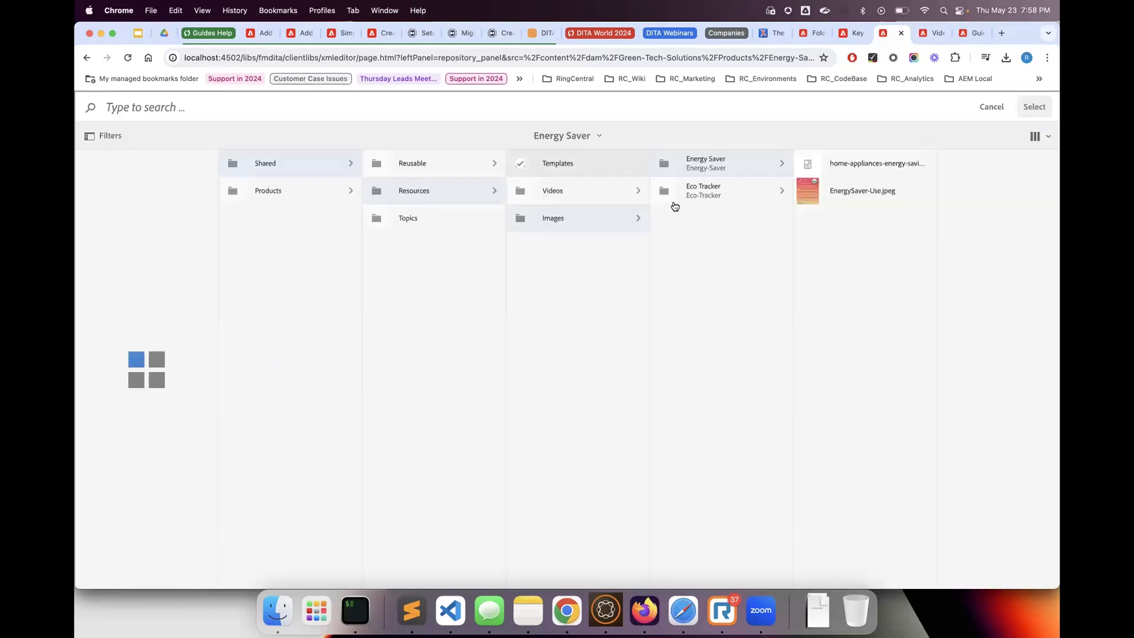
{"action": "left_click", "coordinate": [435, 192]}
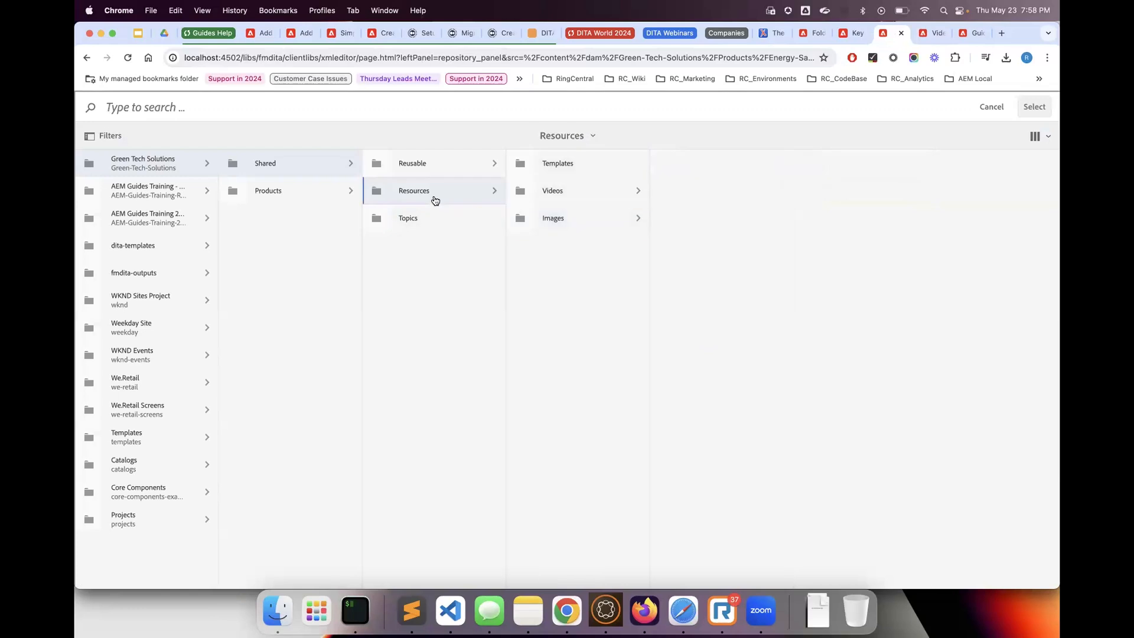
{"action": "left_click", "coordinate": [581, 201]}
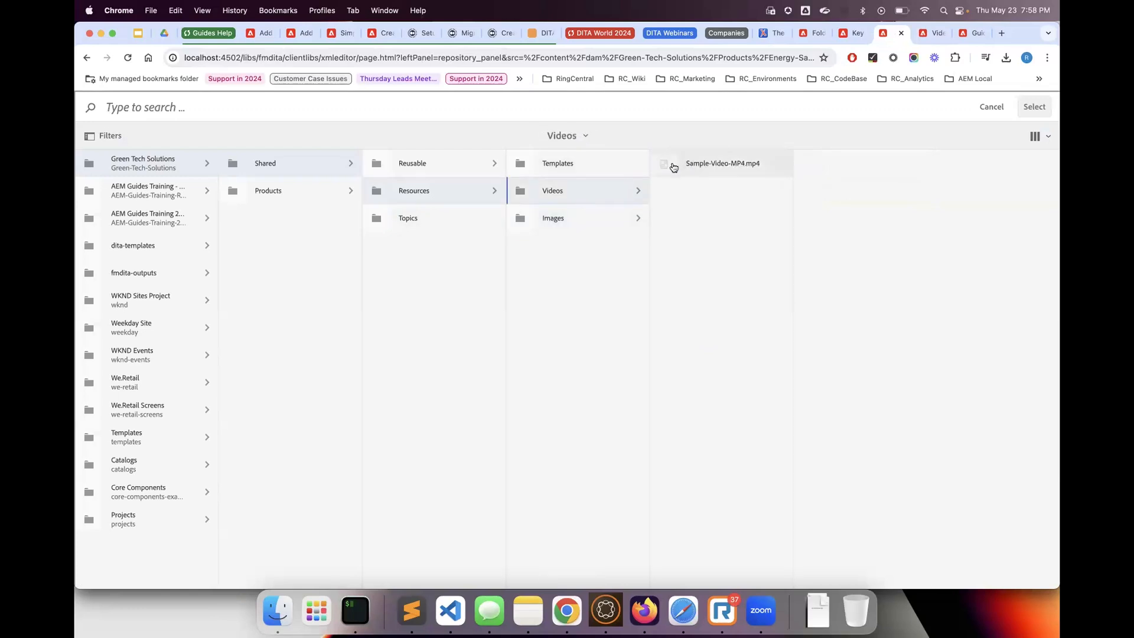
{"action": "left_click", "coordinate": [671, 167]}
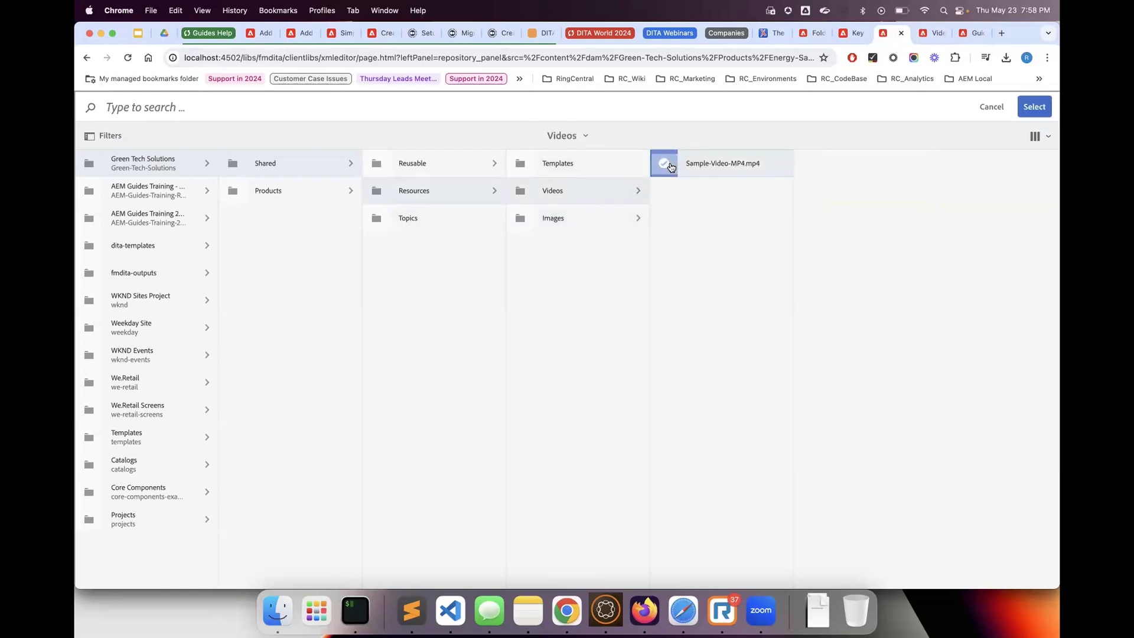
{"action": "left_click", "coordinate": [1027, 108]}
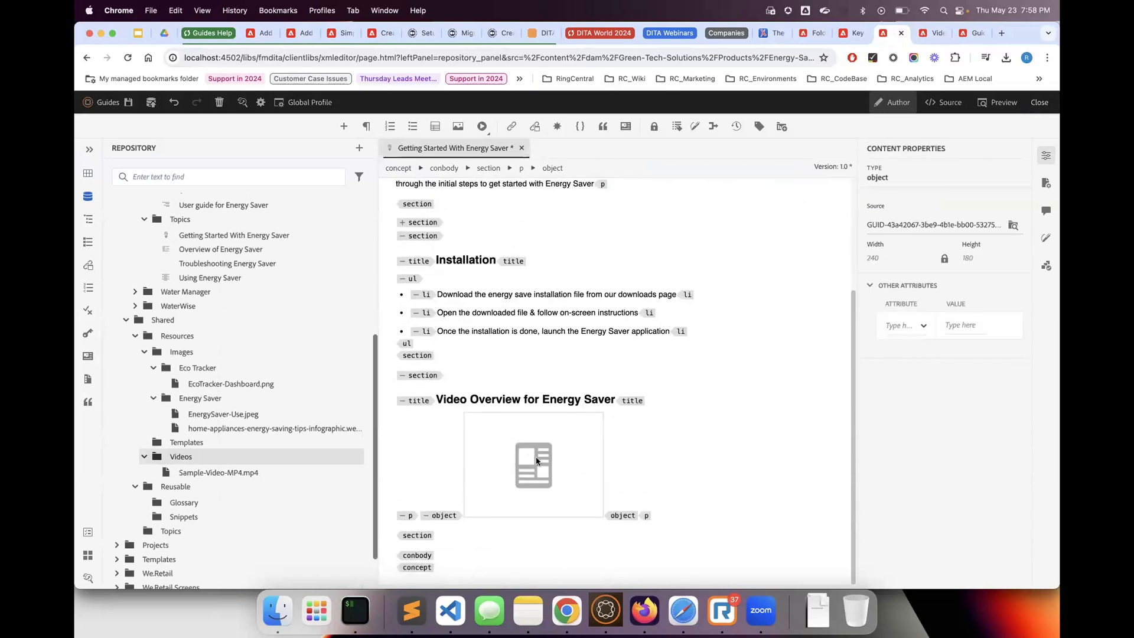
{"action": "left_click", "coordinate": [128, 105]}
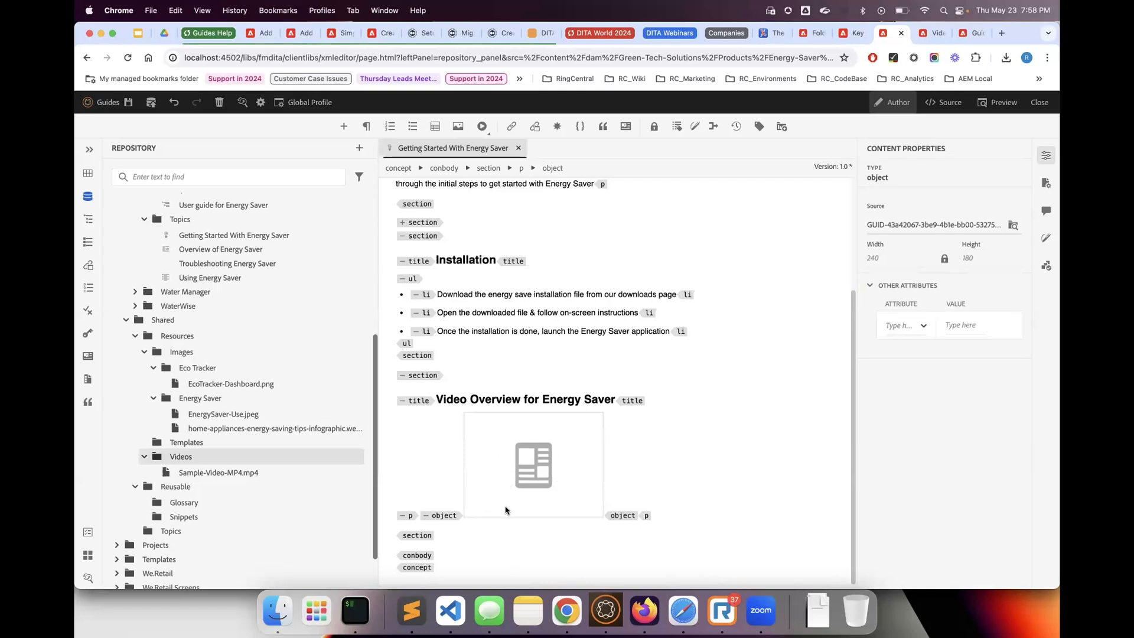
Preview the topic and play the video in the Video Overview for Energy Saver section
{"action": "left_click", "coordinate": [998, 103]}
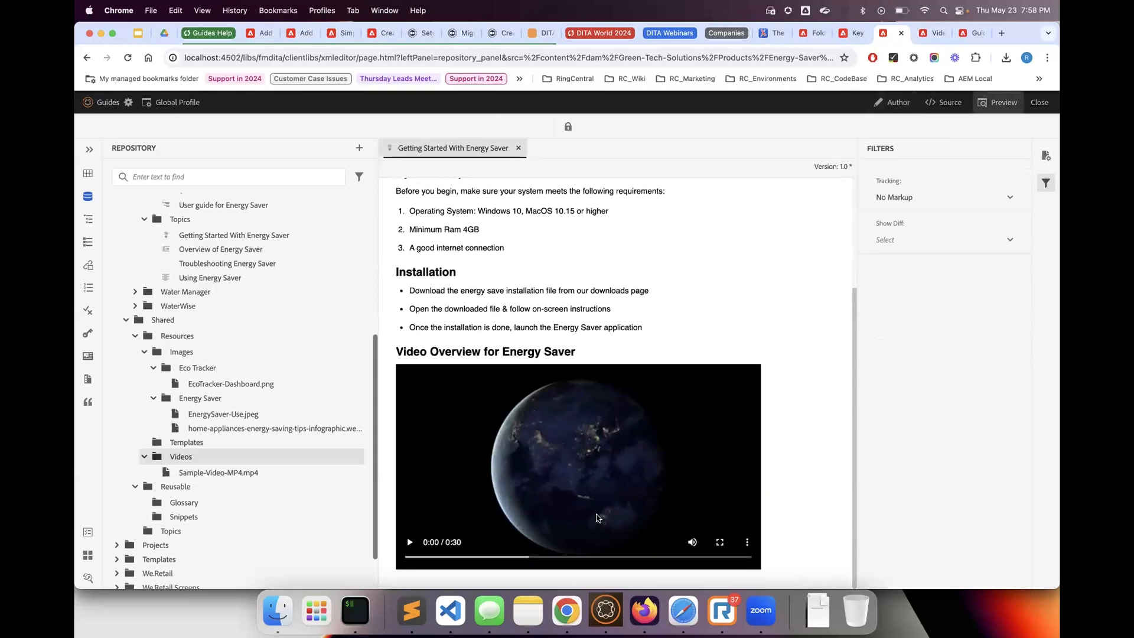
{"action": "left_click", "coordinate": [410, 542]}
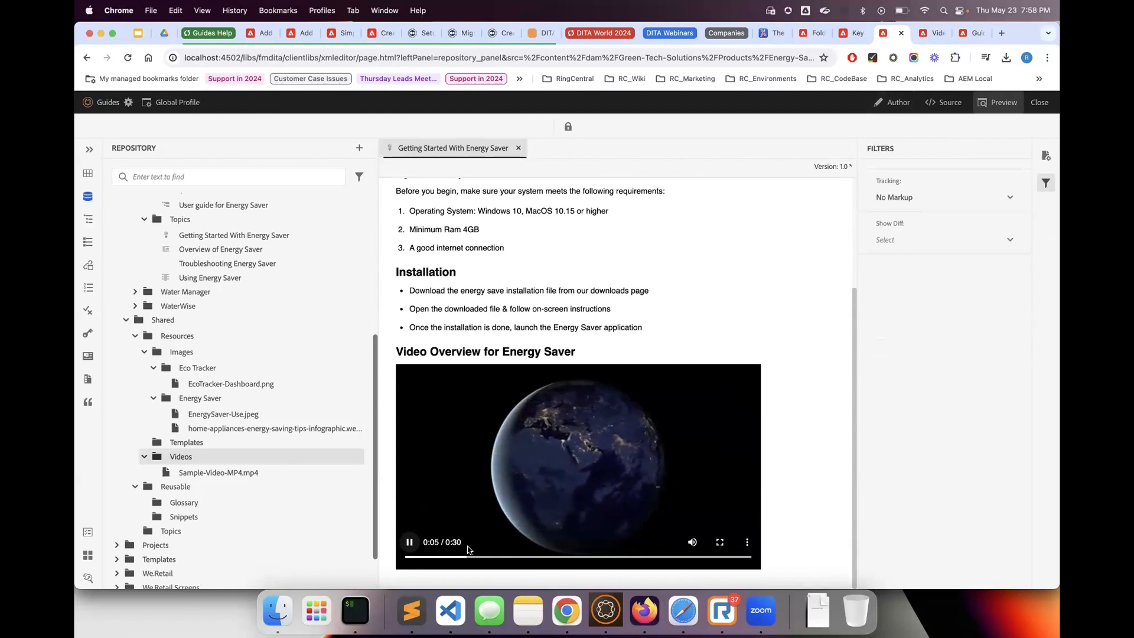
{"action": "key", "text": "XF86AudioRaiseVolume"}
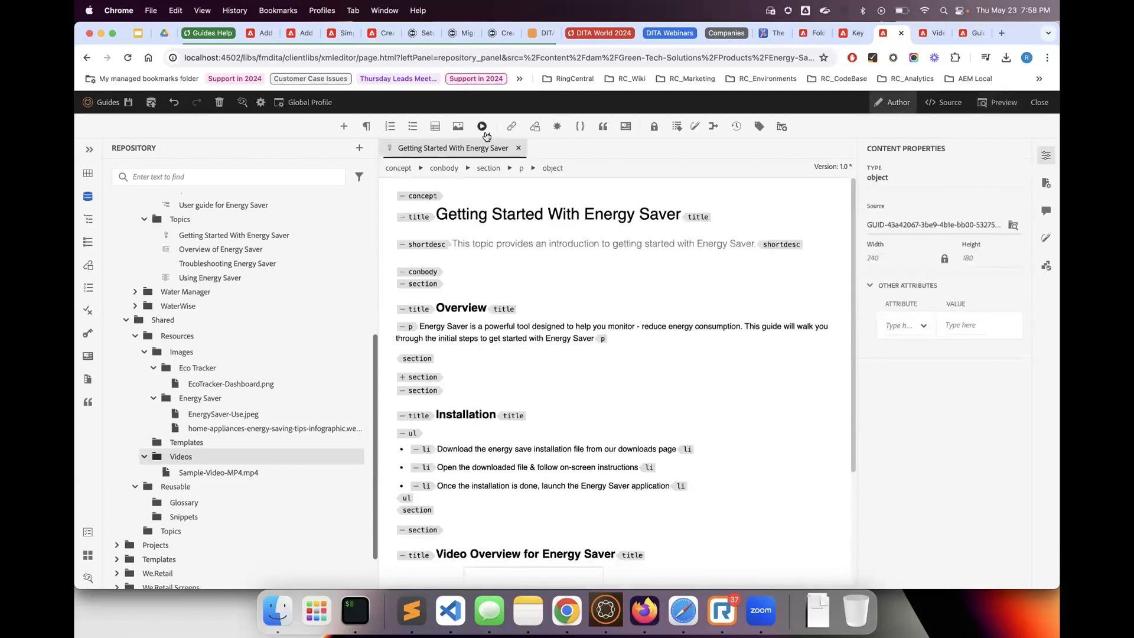
Check the multimedia types available for insertion and unlock the width-to-height ratio of the inserted video object
{"action": "left_click", "coordinate": [482, 126]}
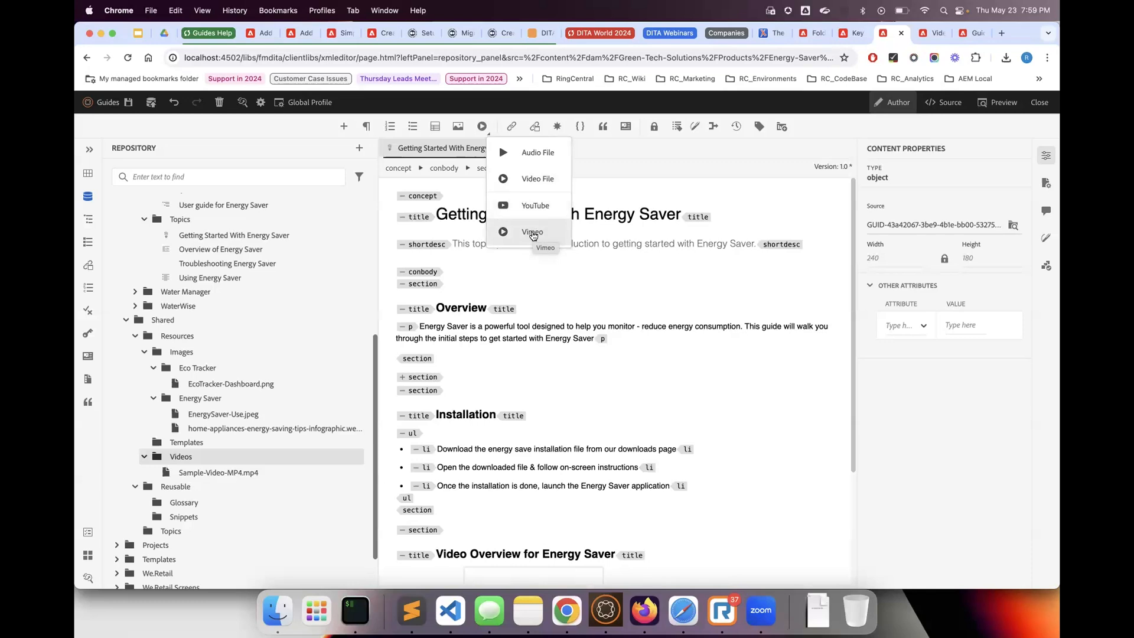
{"action": "scroll", "coordinate": [537, 362], "scroll_direction": "down", "scroll_amount": 5}
{"action": "left_click", "coordinate": [502, 514]}
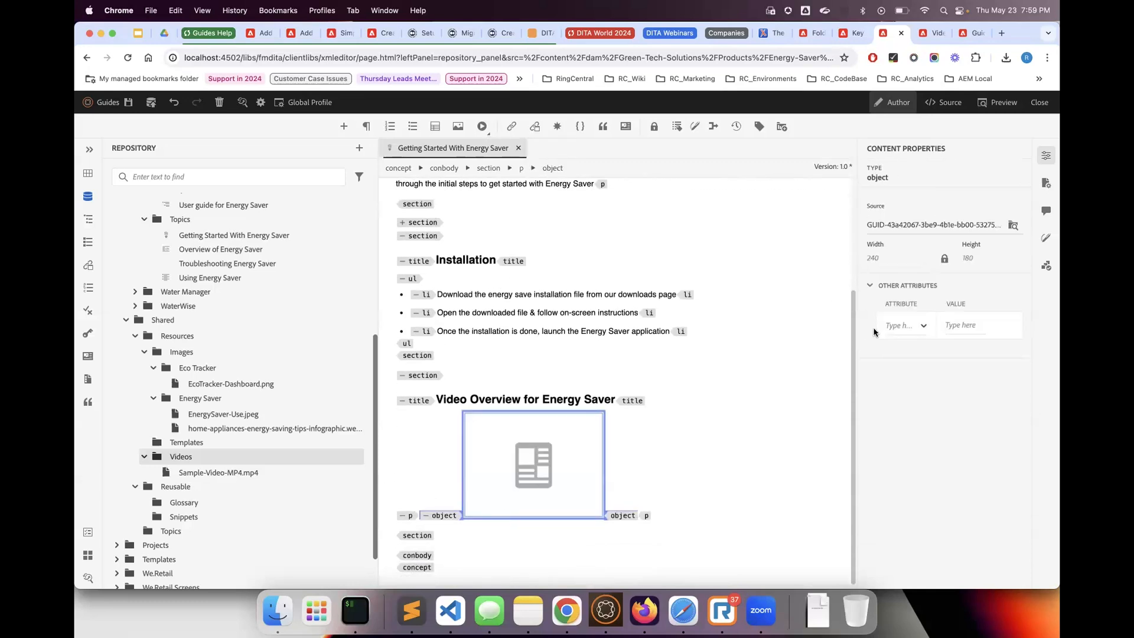
{"action": "left_click", "coordinate": [945, 258]}
{"action": "left_click", "coordinate": [886, 261]}
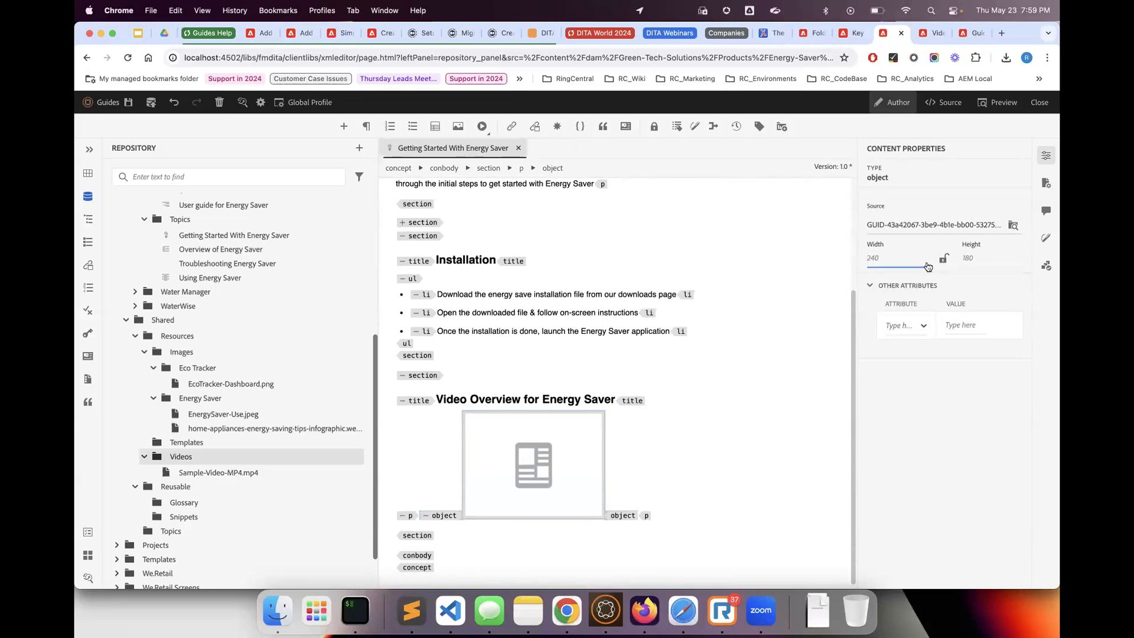
{"action": "left_click", "coordinate": [539, 469]}
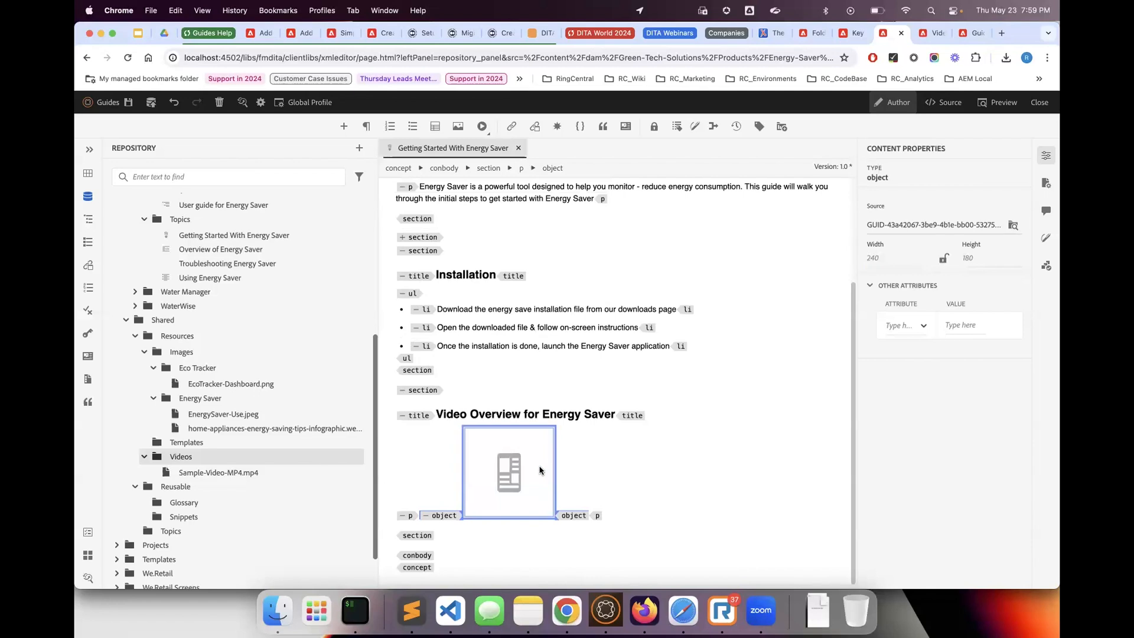
Add an id attribute with the value energy-saver-overview-video to the video object
{"action": "left_click", "coordinate": [906, 324]}
{"action": "type", "text": "i"}
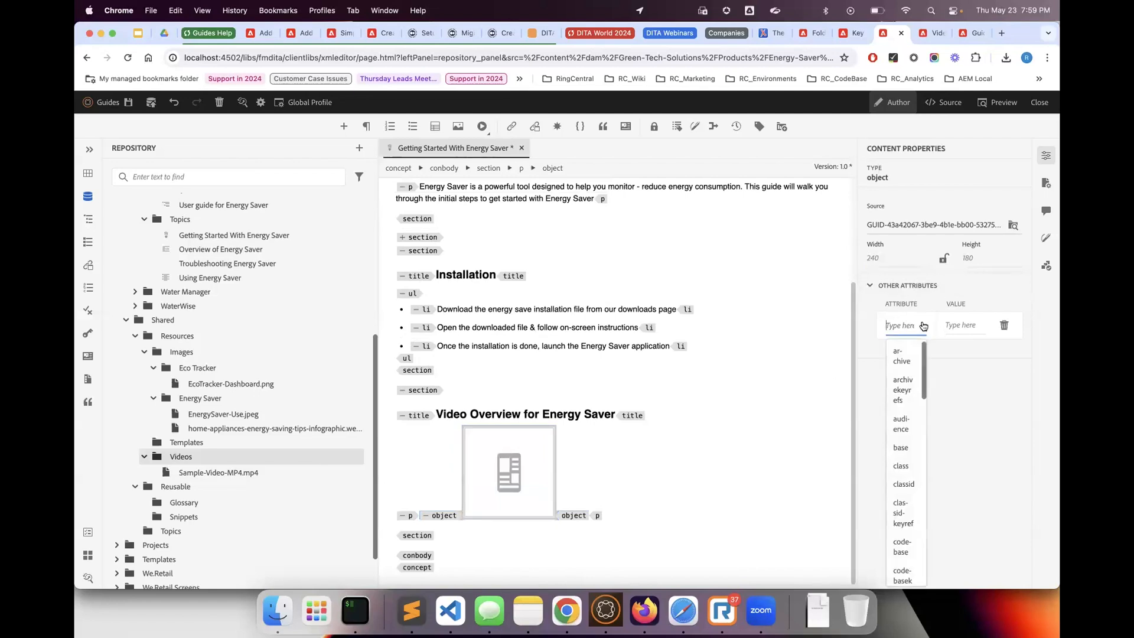
{"action": "type", "text": "d"}
{"action": "left_click", "coordinate": [895, 351]}
{"action": "left_click", "coordinate": [945, 326]}
{"action": "type", "text": "energ"}
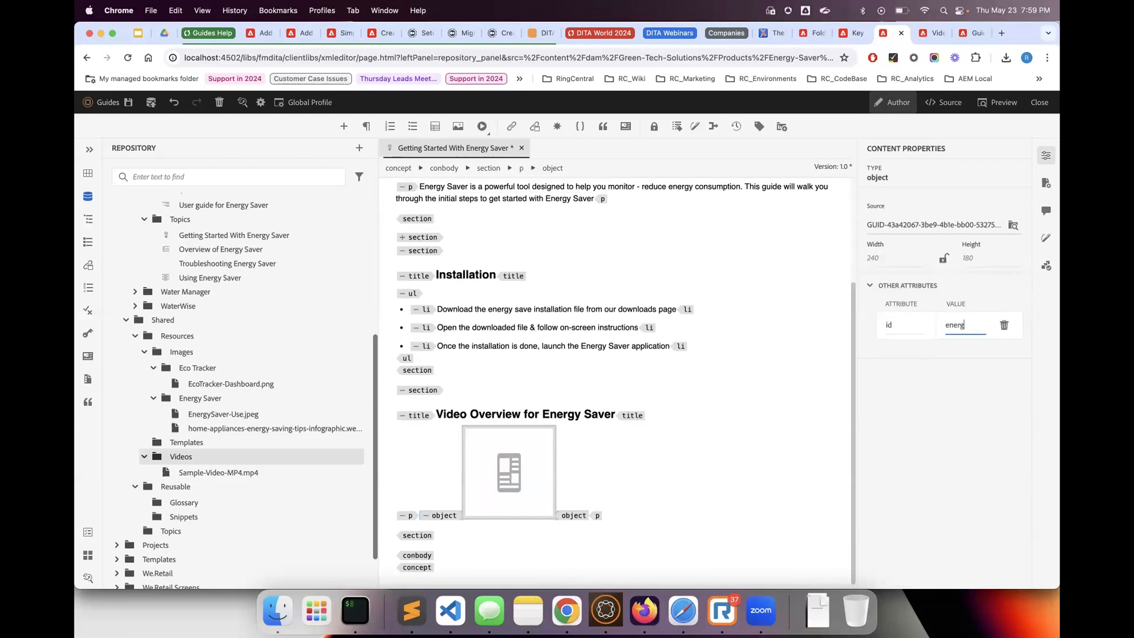
{"action": "type", "text": "y-saver"}
{"action": "type", "text": "-overview-v"}
{"action": "type", "text": "ideo"}
{"action": "left_click", "coordinate": [947, 409]}
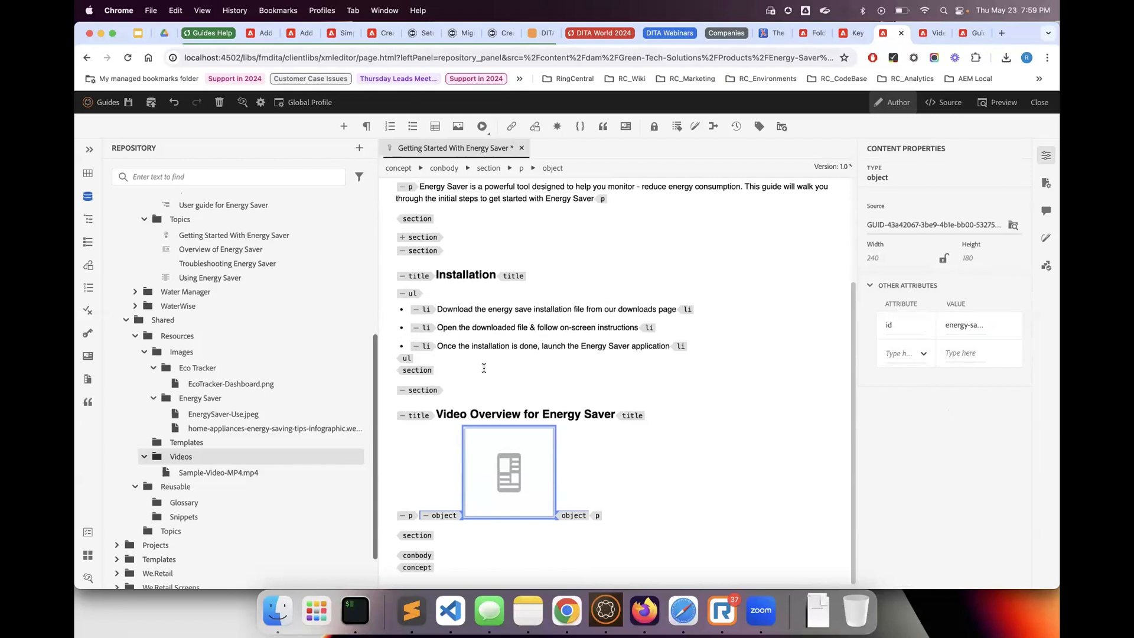
Try to save the topic, delete the video object's id attribute, and try to save again
{"action": "left_click", "coordinate": [128, 103]}
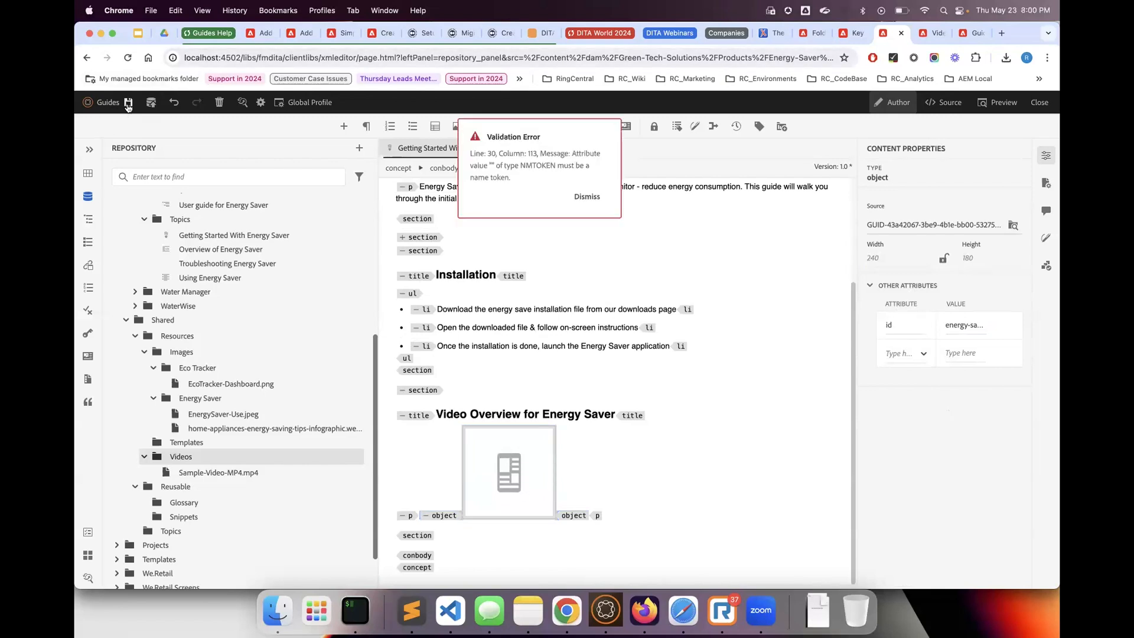
{"action": "left_click", "coordinate": [596, 205]}
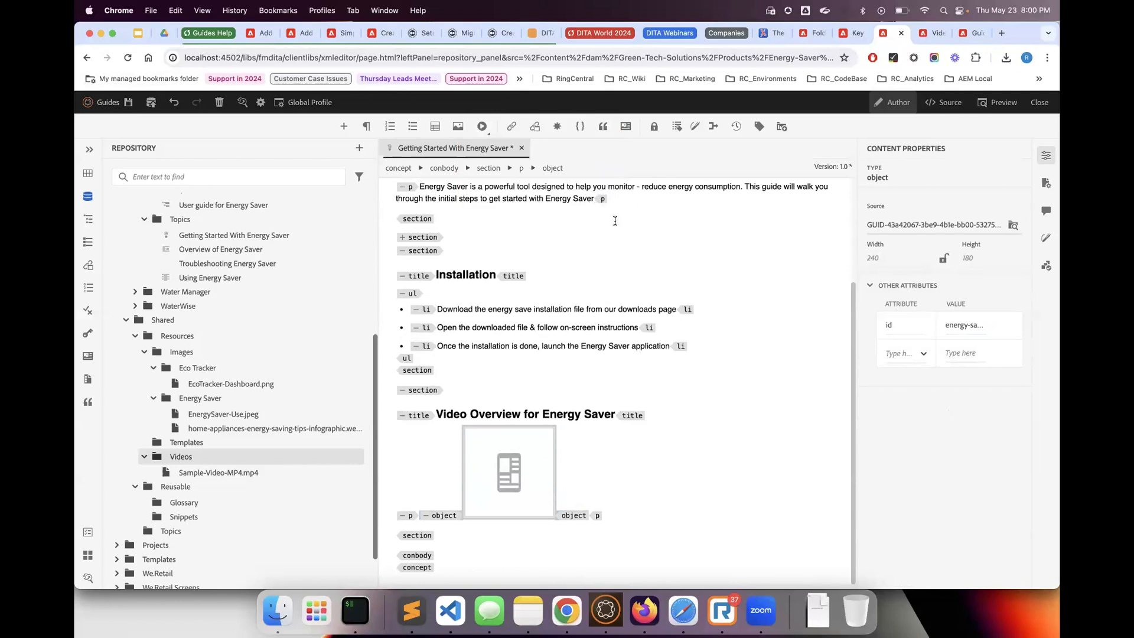
{"action": "left_click", "coordinate": [1004, 325]}
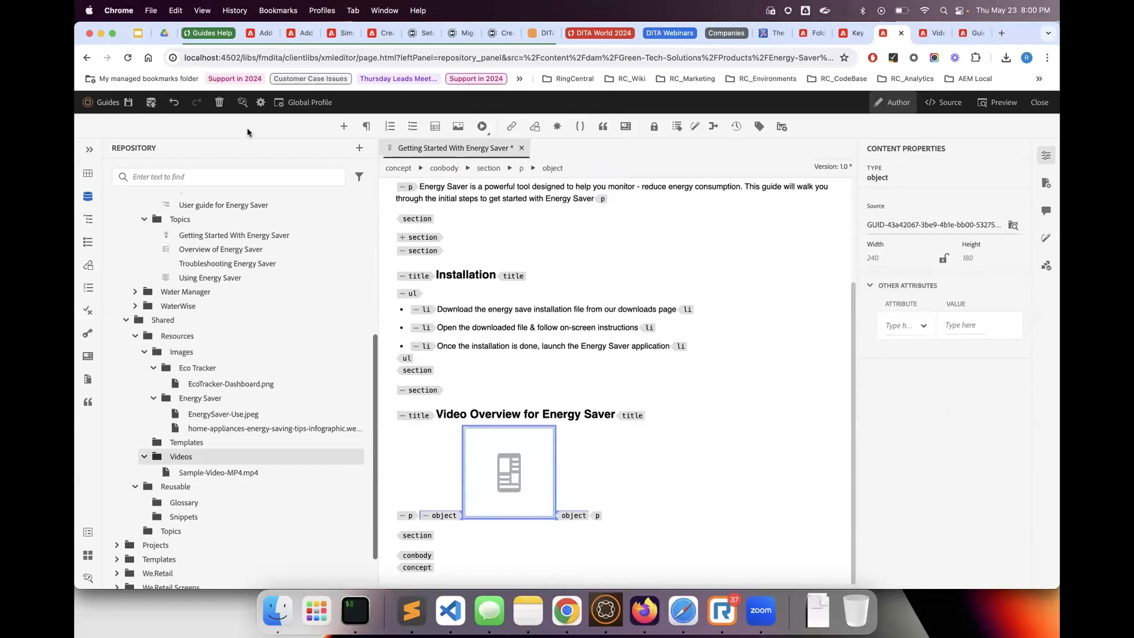
{"action": "left_click", "coordinate": [128, 102]}
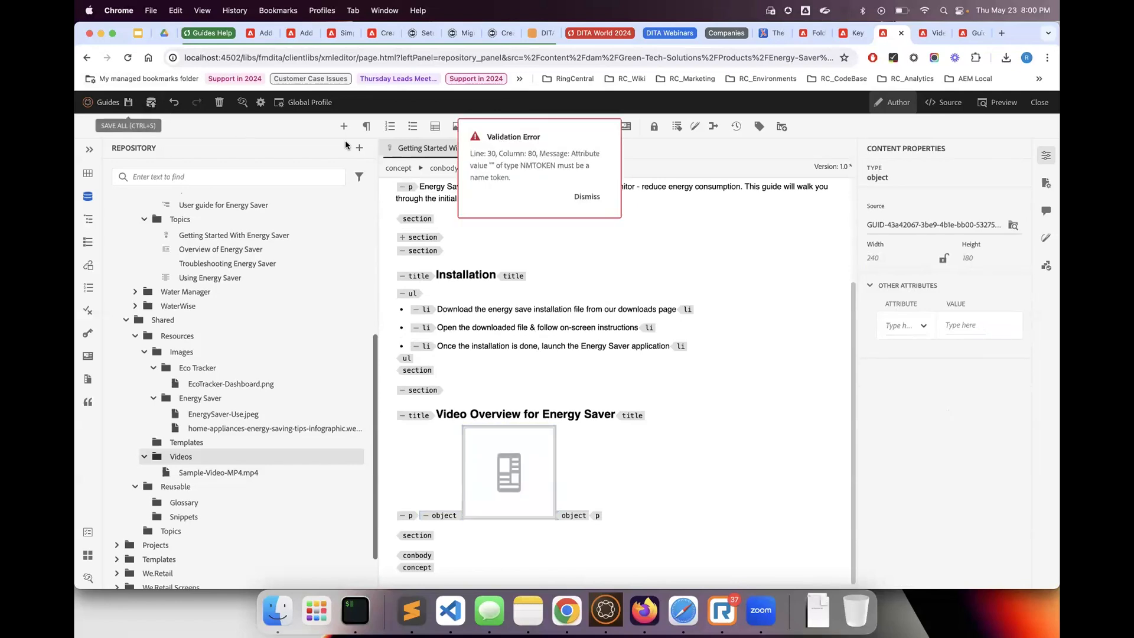
{"action": "left_click", "coordinate": [588, 197]}
Preview the topic with its video, return to the authoring view and try to save the topic
{"action": "key", "text": "F2"}
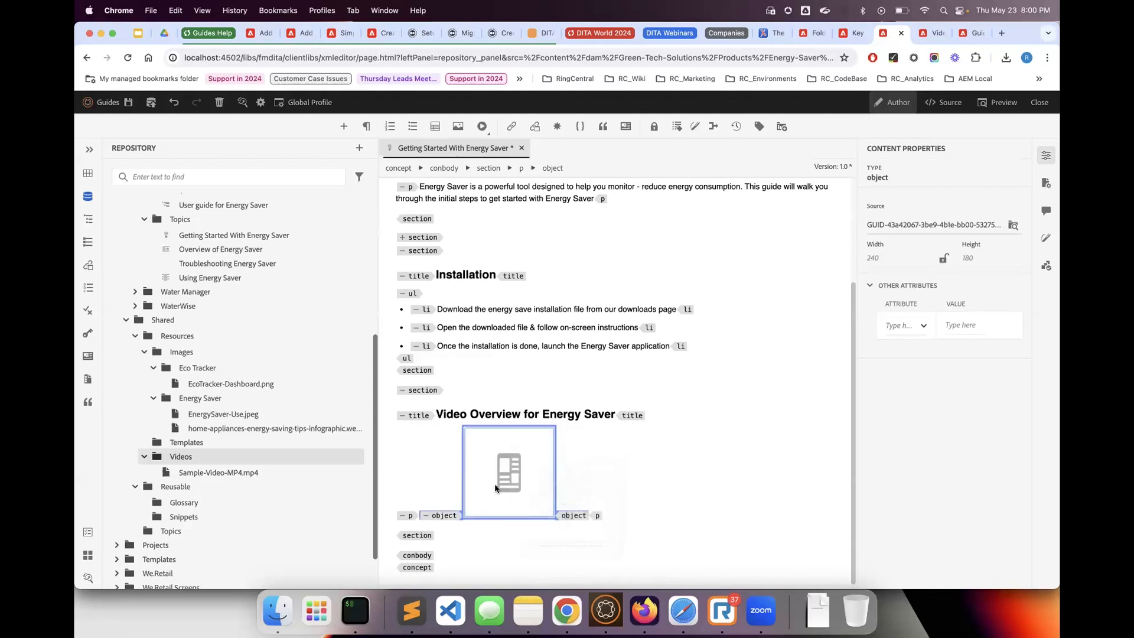
{"action": "left_click", "coordinate": [579, 469]}
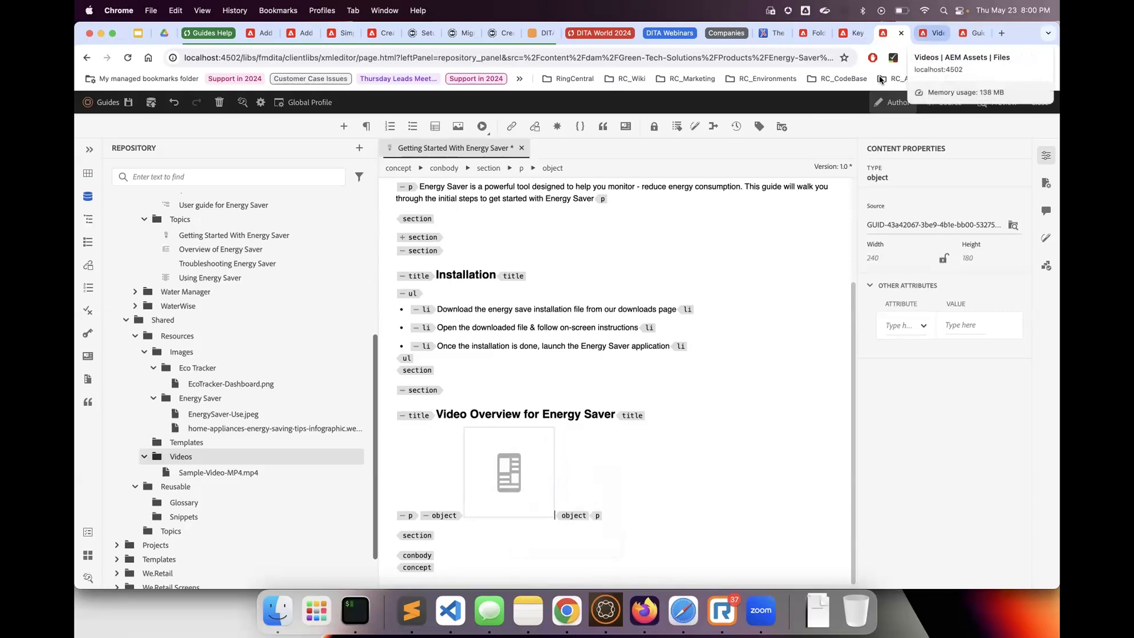
{"action": "left_click", "coordinate": [508, 481]}
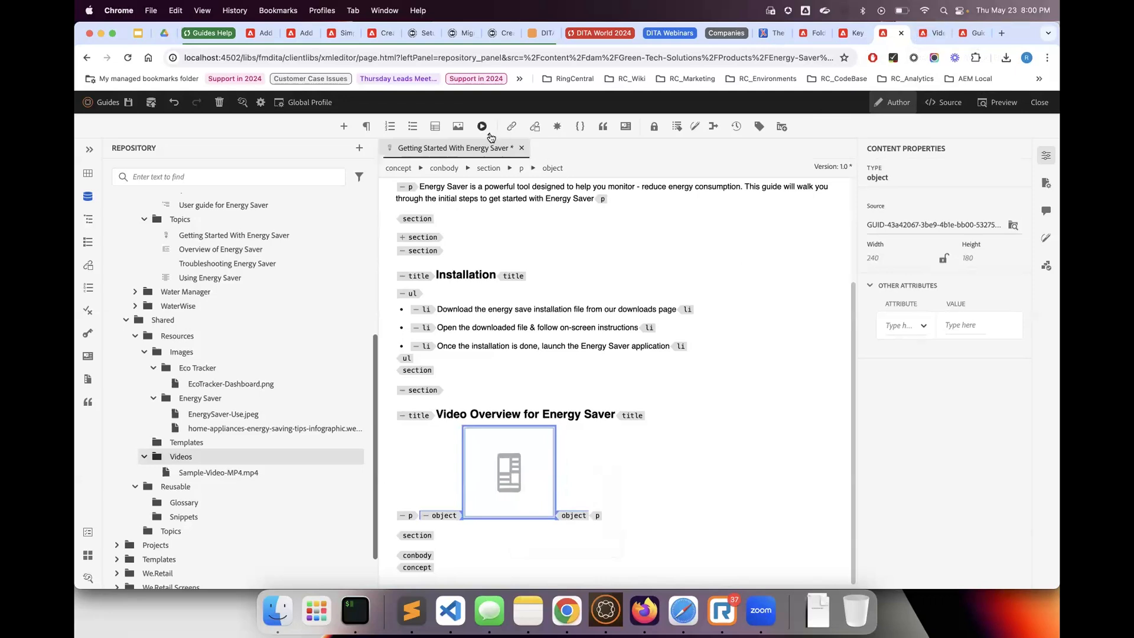
{"action": "left_click", "coordinate": [580, 500]}
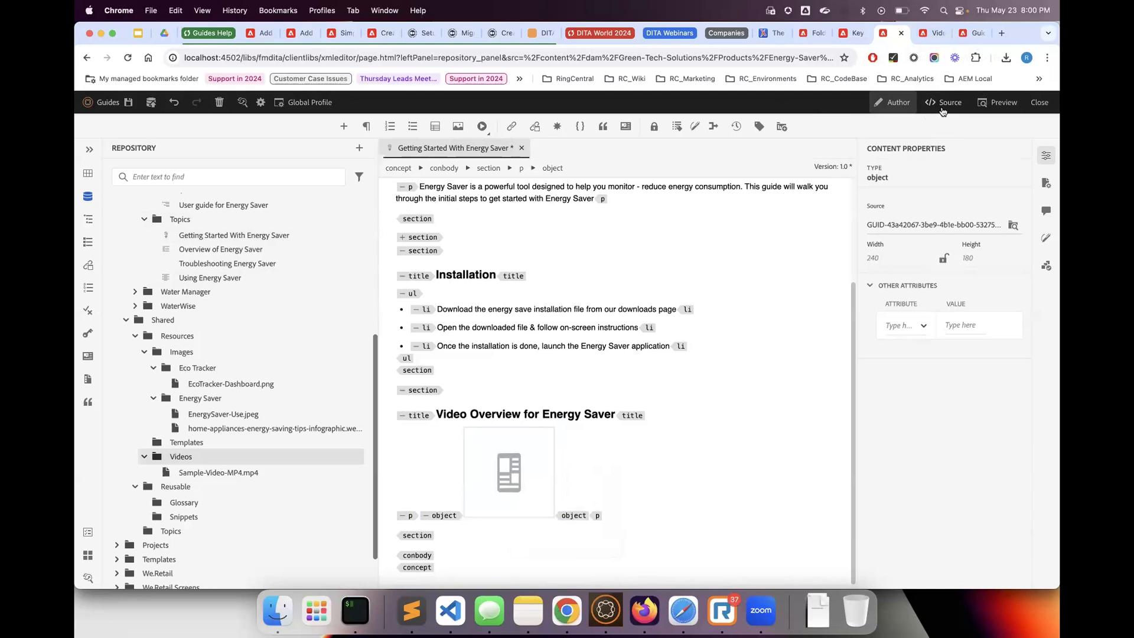
{"action": "left_click", "coordinate": [971, 110]}
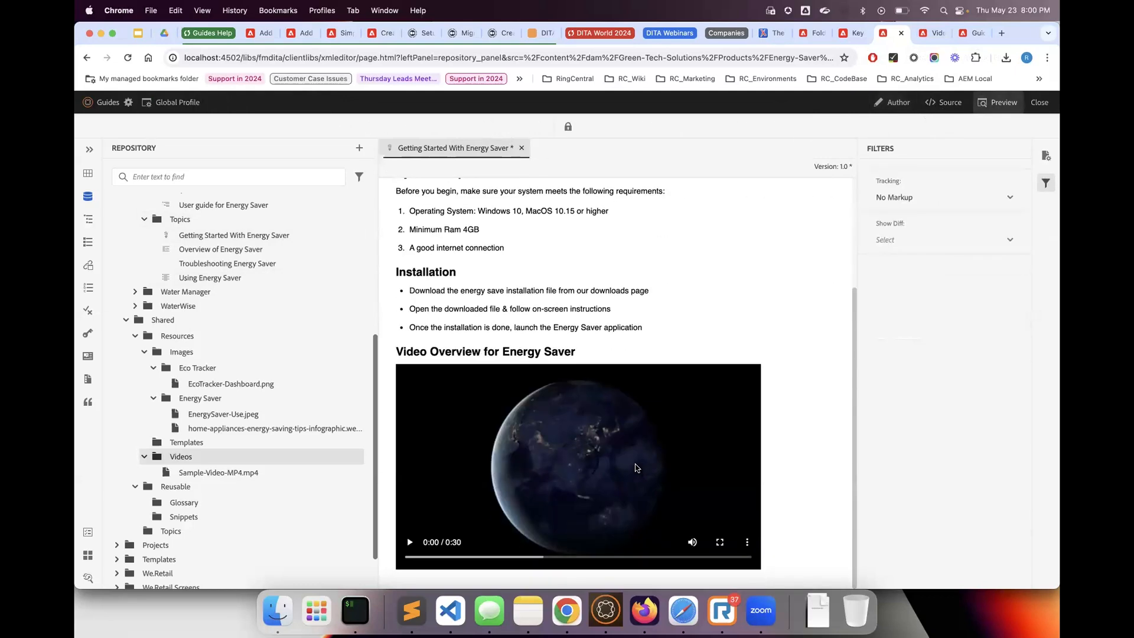
{"action": "left_click", "coordinate": [905, 107]}
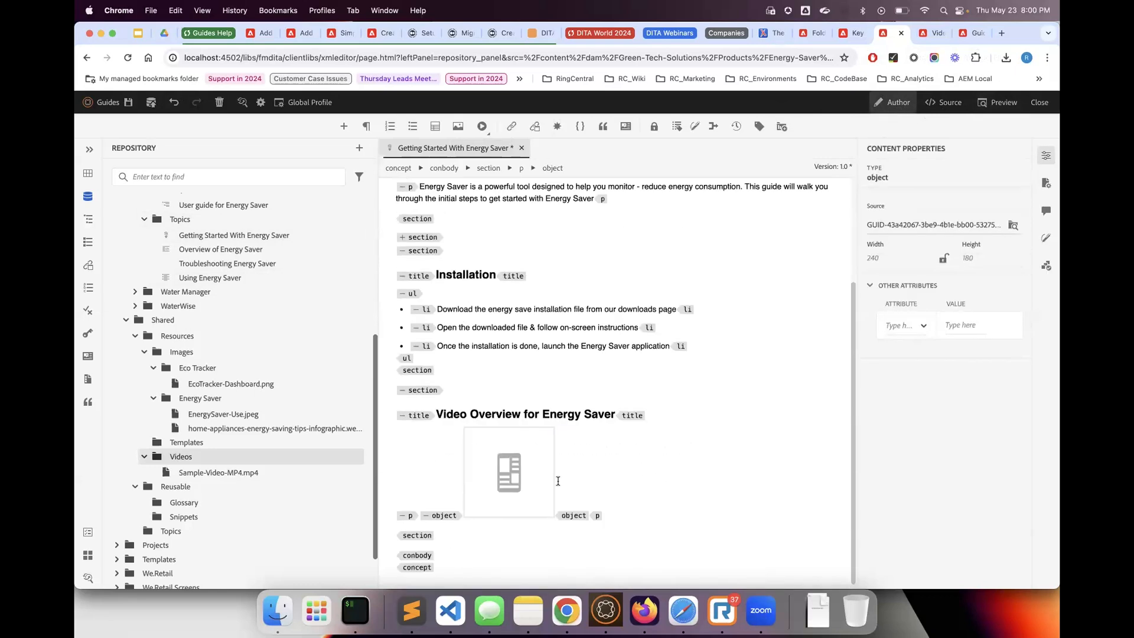
{"action": "left_click", "coordinate": [130, 104]}
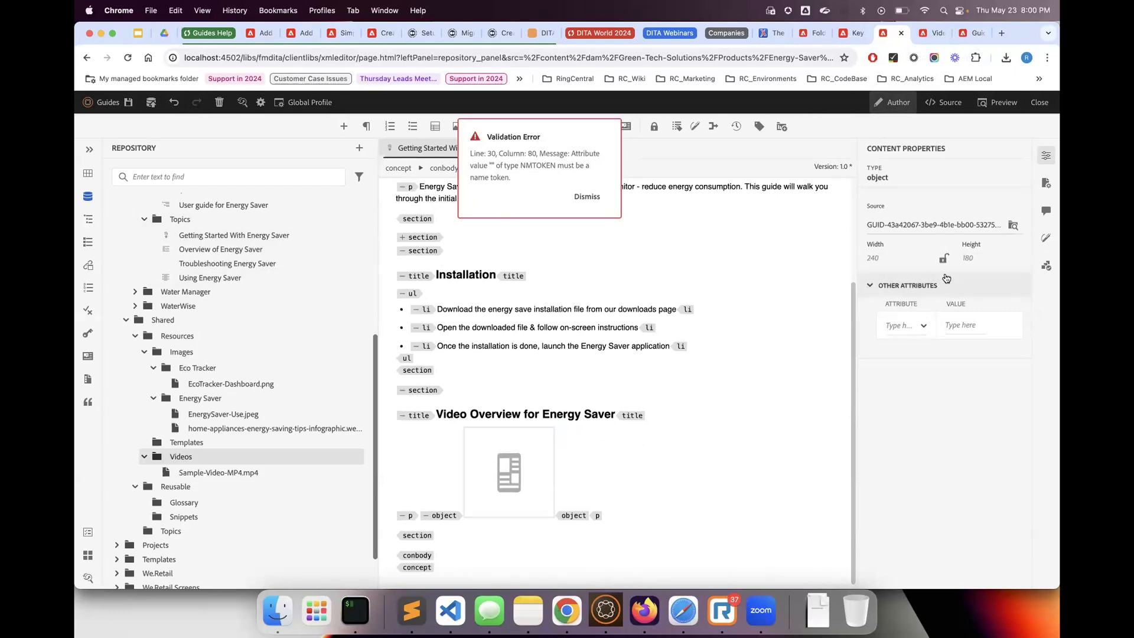
{"action": "left_click", "coordinate": [587, 196]}
Remove the empty width attribute from the video object in the topic's source code and save the topic
{"action": "left_click", "coordinate": [944, 102]}
{"action": "scroll", "coordinate": [599, 382], "scroll_direction": "down", "scroll_amount": 2}
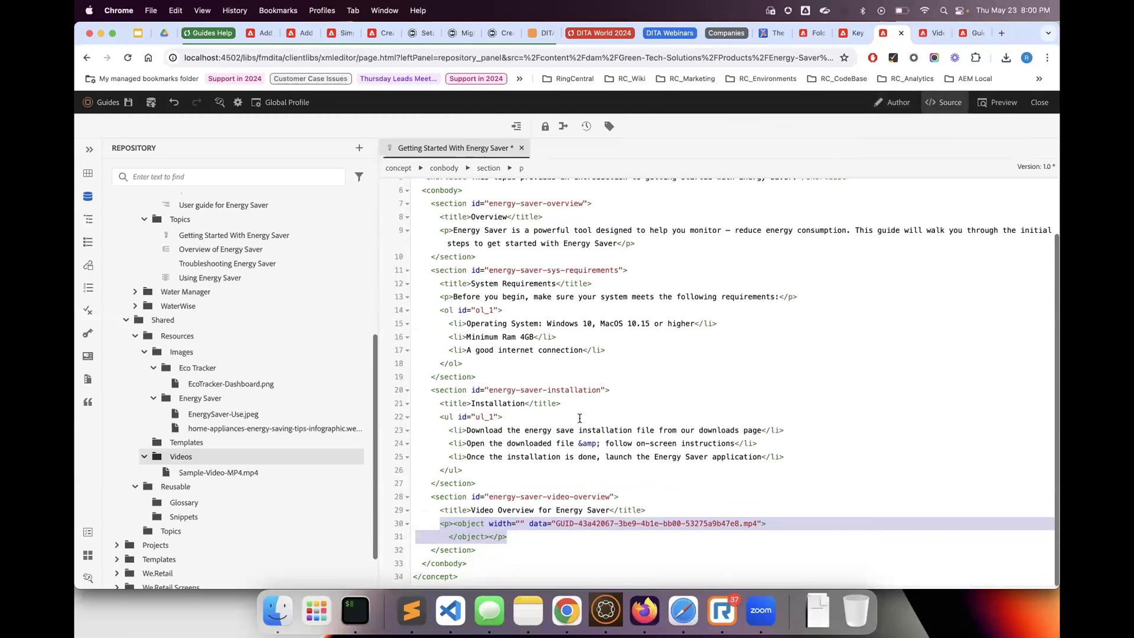
{"action": "left_click", "coordinate": [544, 509]}
{"action": "left_click", "coordinate": [526, 525]}
{"action": "key", "text": "BackSpace"}
{"action": "key", "text": "BackSpace"}
{"action": "key", "text": "BackSpace"}
{"action": "key", "text": "BackSpace"}
{"action": "key", "text": "BackSpace"}
{"action": "key", "text": "BackSpace"}
{"action": "key", "text": "BackSpace"}
{"action": "key", "text": "BackSpace"}
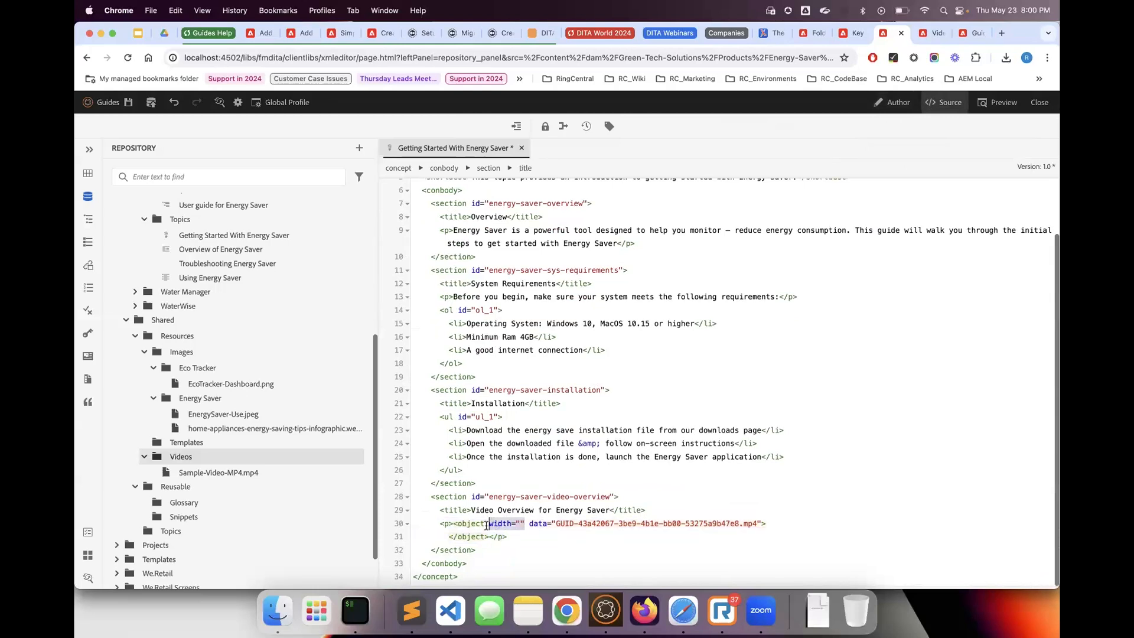
{"action": "key", "text": "BackSpace"}
{"action": "key", "text": "ctrl+s"}
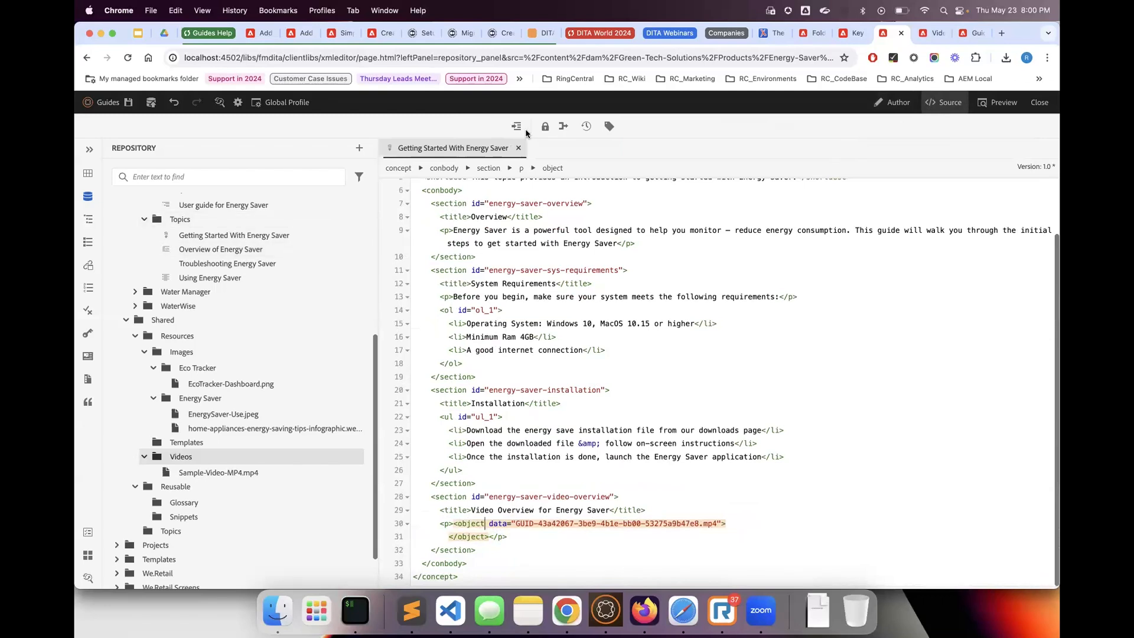
Return to the authoring view and lock the video object's width-to-height ratio
{"action": "left_click", "coordinate": [895, 102]}
{"action": "left_click", "coordinate": [879, 258]}
{"action": "type", "text": "240"}
{"action": "left_click", "coordinate": [943, 258]}
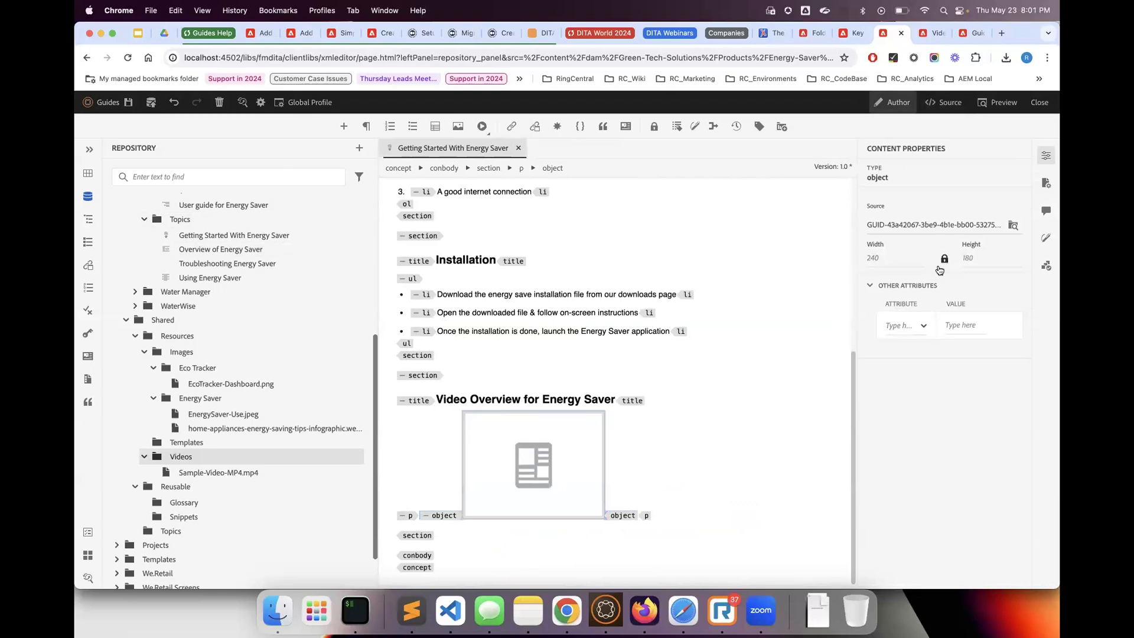
Add an empty paragraph below the video object in the Video Overview for Energy Saver section
{"action": "left_click", "coordinate": [661, 488]}
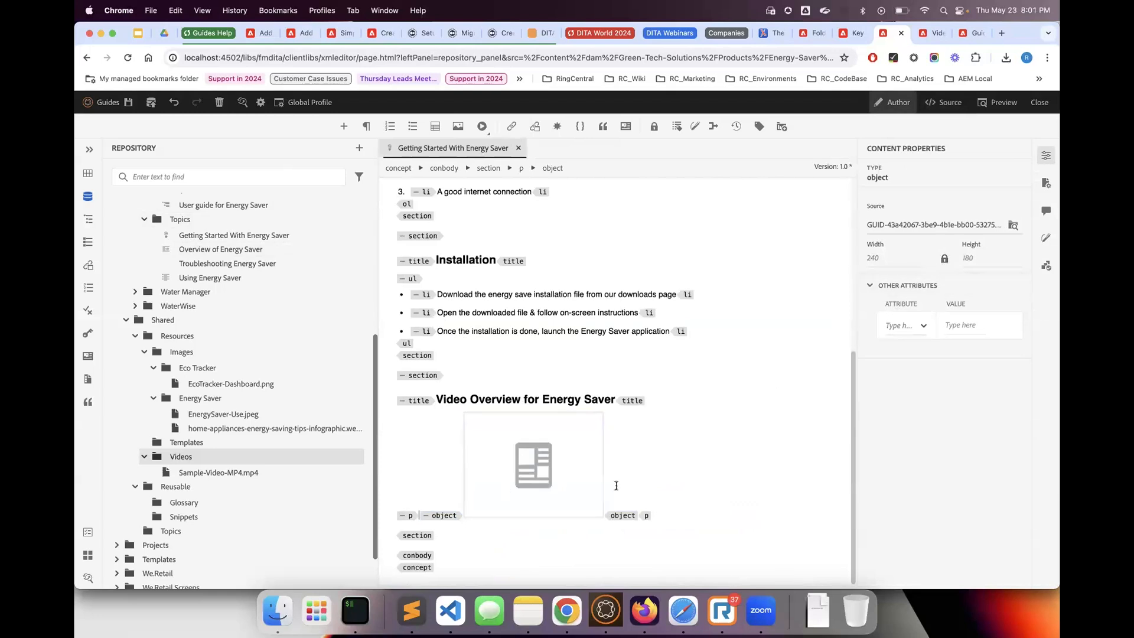
{"action": "key", "text": "Return"}
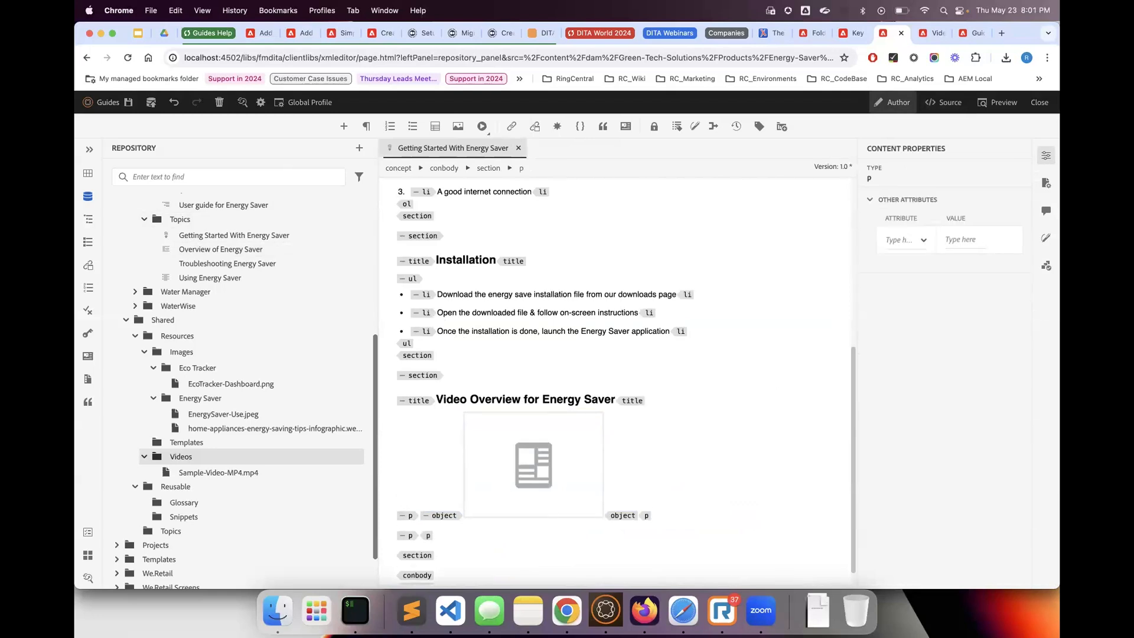
Save the Getting Started With Energy Saver topic, open a blank browser page and return to the topic in the editor
{"action": "left_click", "coordinate": [128, 102]}
{"action": "left_click", "coordinate": [1001, 33]}
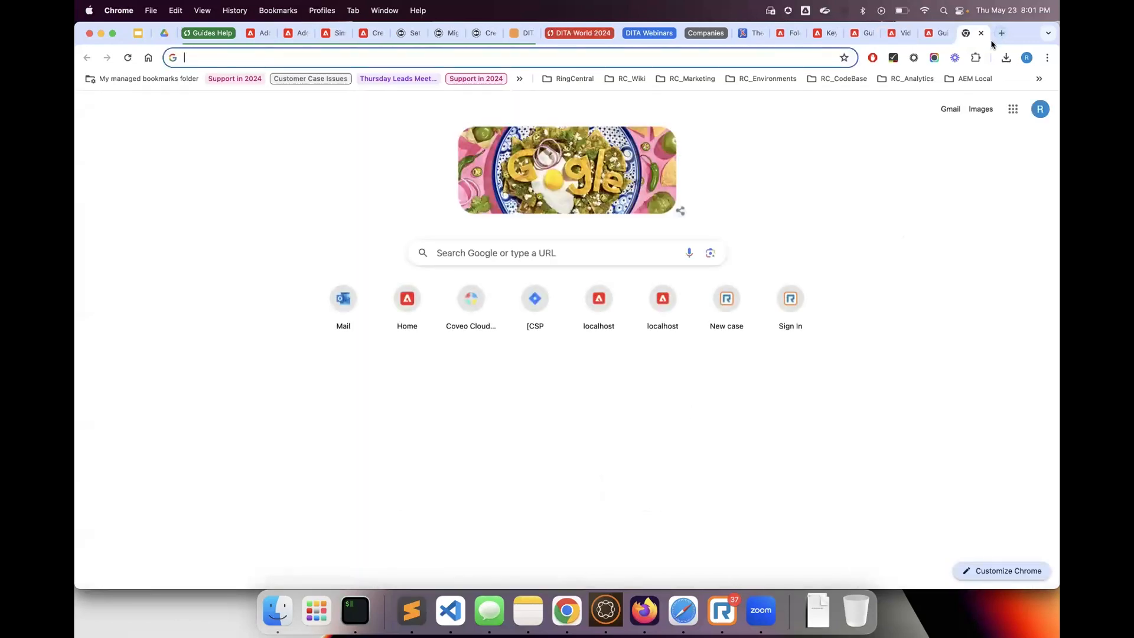
{"action": "left_click", "coordinate": [781, 36]}
{"action": "left_click", "coordinate": [822, 33]}
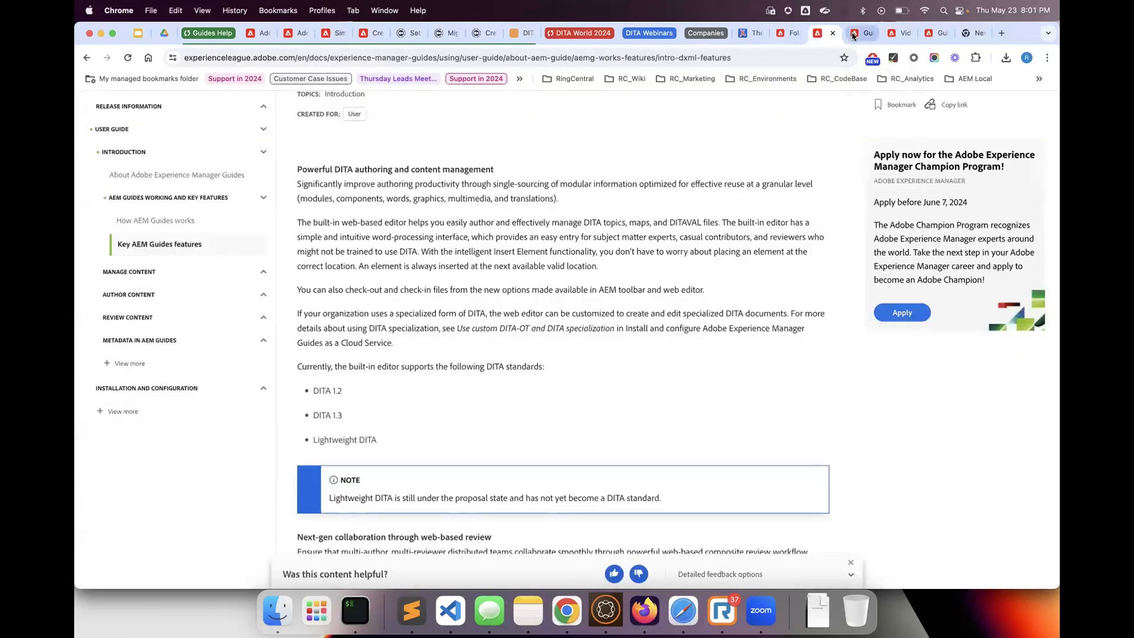
{"action": "left_click", "coordinate": [853, 35]}
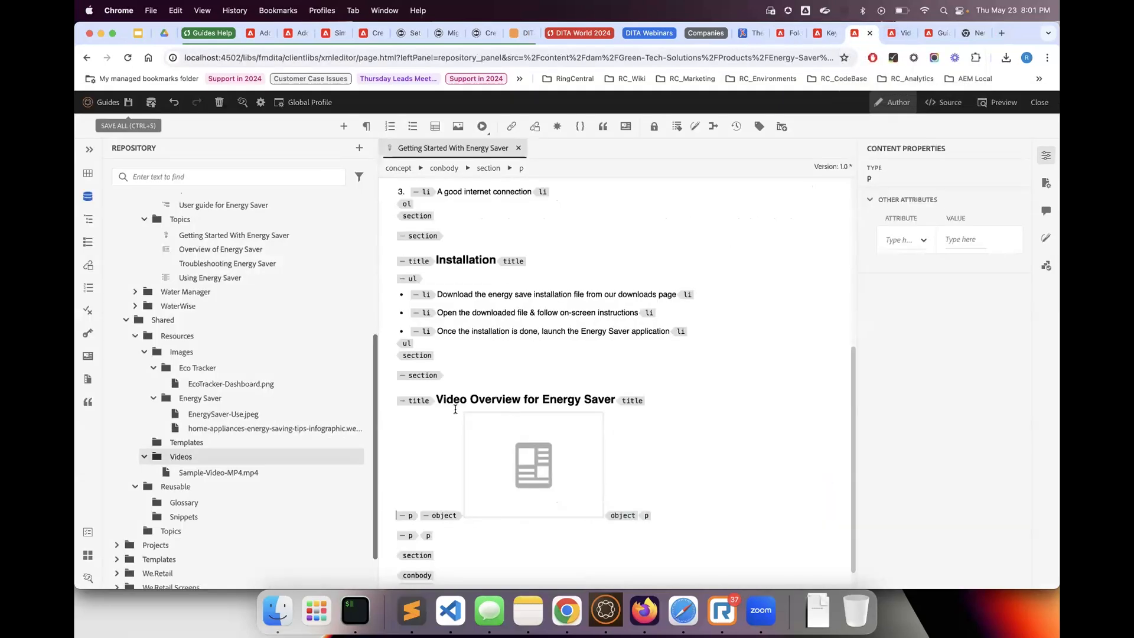
Add an outputclass attribute with the value video-upload to the video object in the Video Overview for Energy Saver section
{"action": "left_click", "coordinate": [529, 479]}
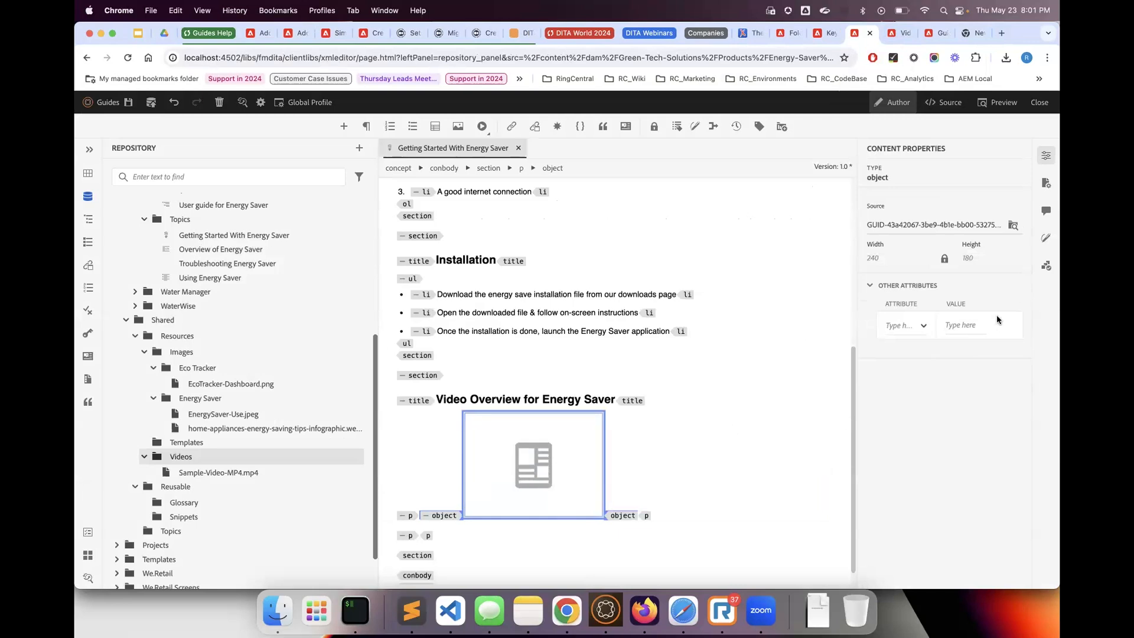
{"action": "left_click", "coordinate": [564, 457]}
{"action": "left_click", "coordinate": [558, 469]}
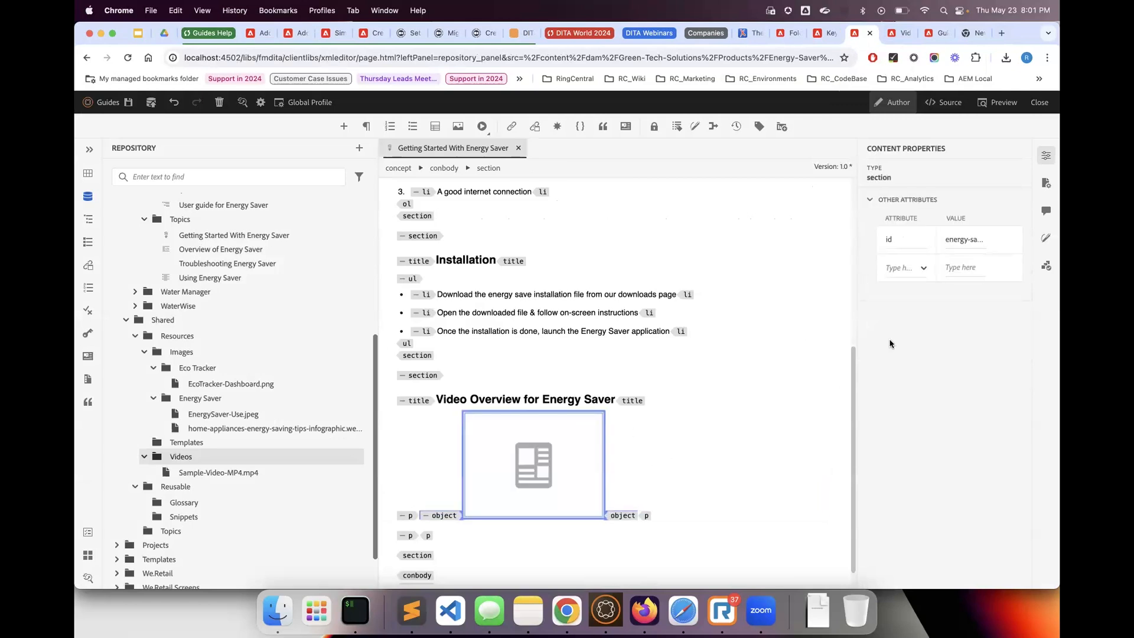
{"action": "left_click", "coordinate": [901, 329]}
{"action": "type", "text": "out"}
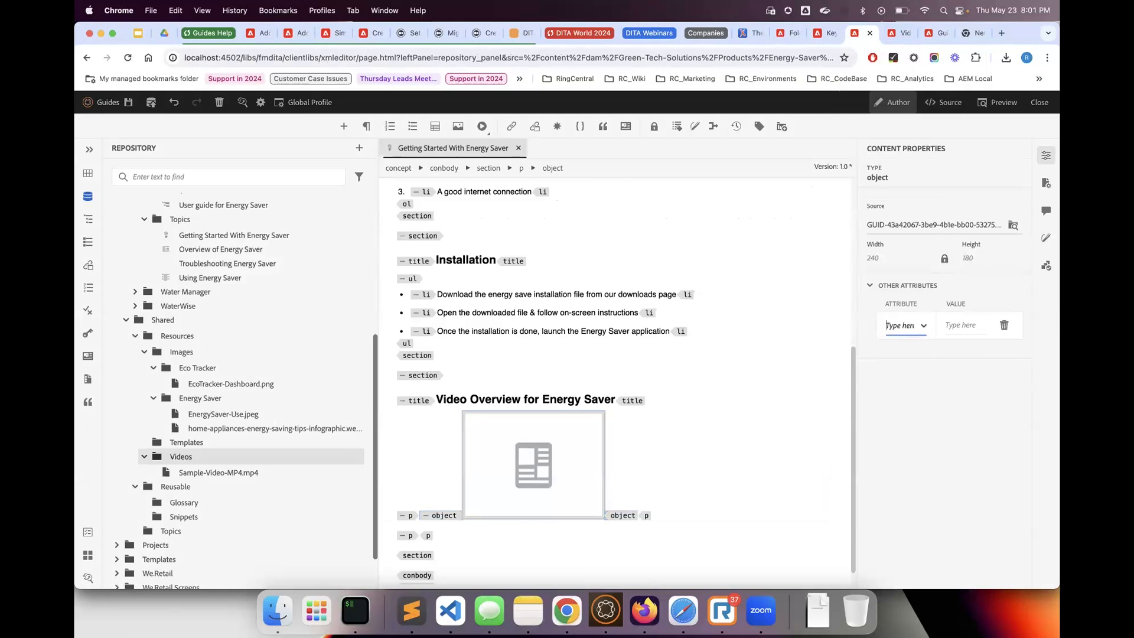
{"action": "left_click", "coordinate": [905, 355]}
{"action": "left_click", "coordinate": [963, 328]}
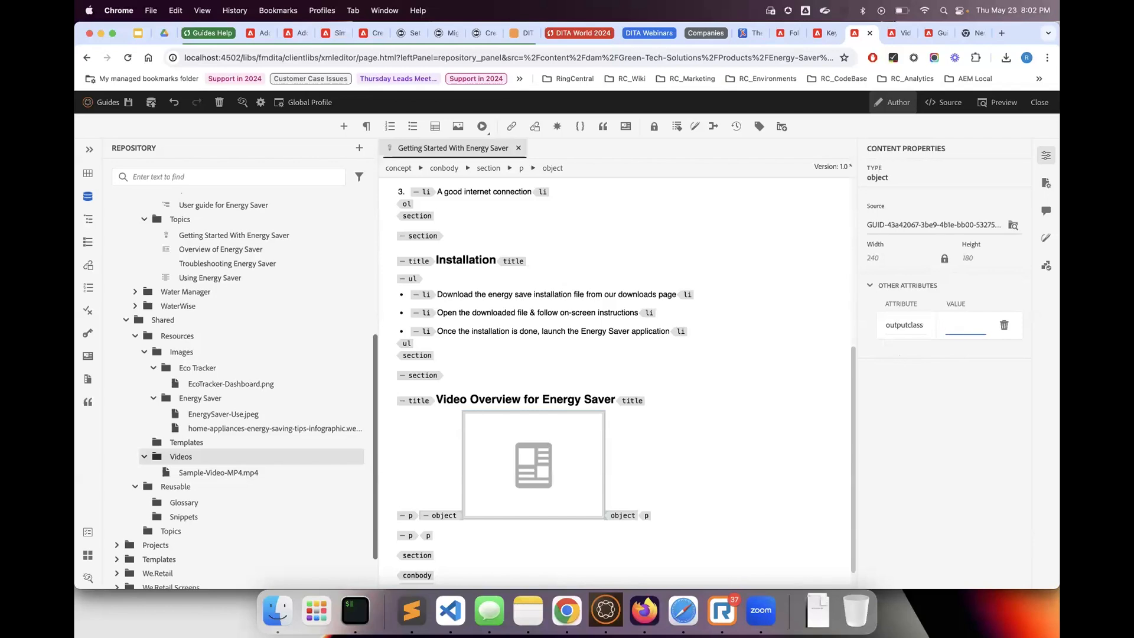
{"action": "type", "text": "video-"}
{"action": "type", "text": "upload"}
{"action": "key", "text": "Return"}
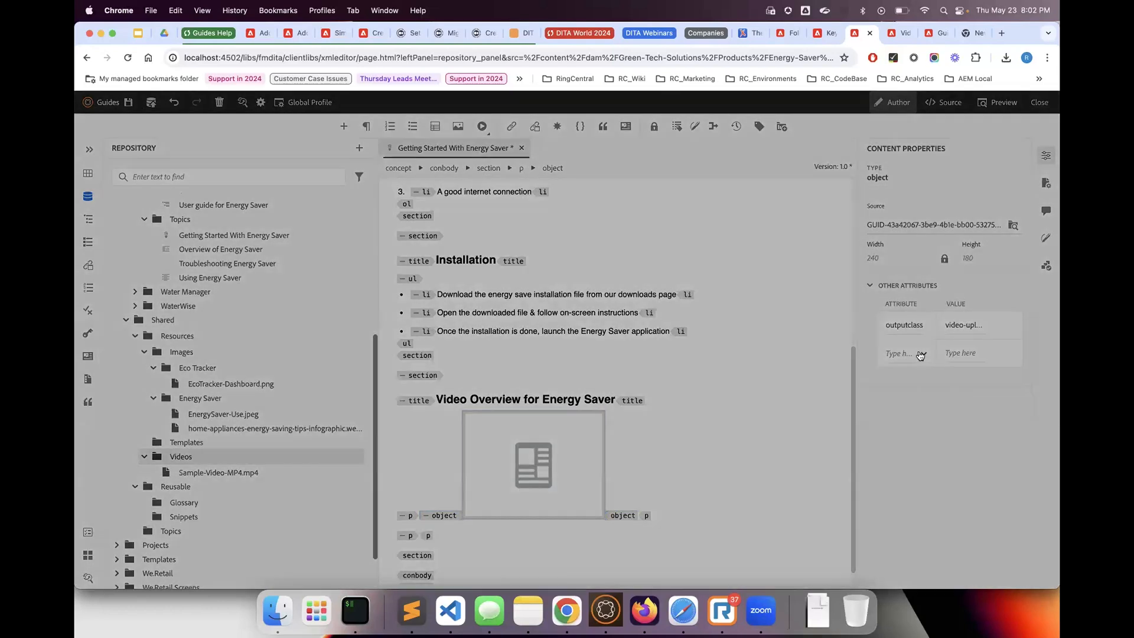
Add an id attribute without a value to the same video object
{"action": "left_click", "coordinate": [916, 362]}
{"action": "type", "text": "id"}
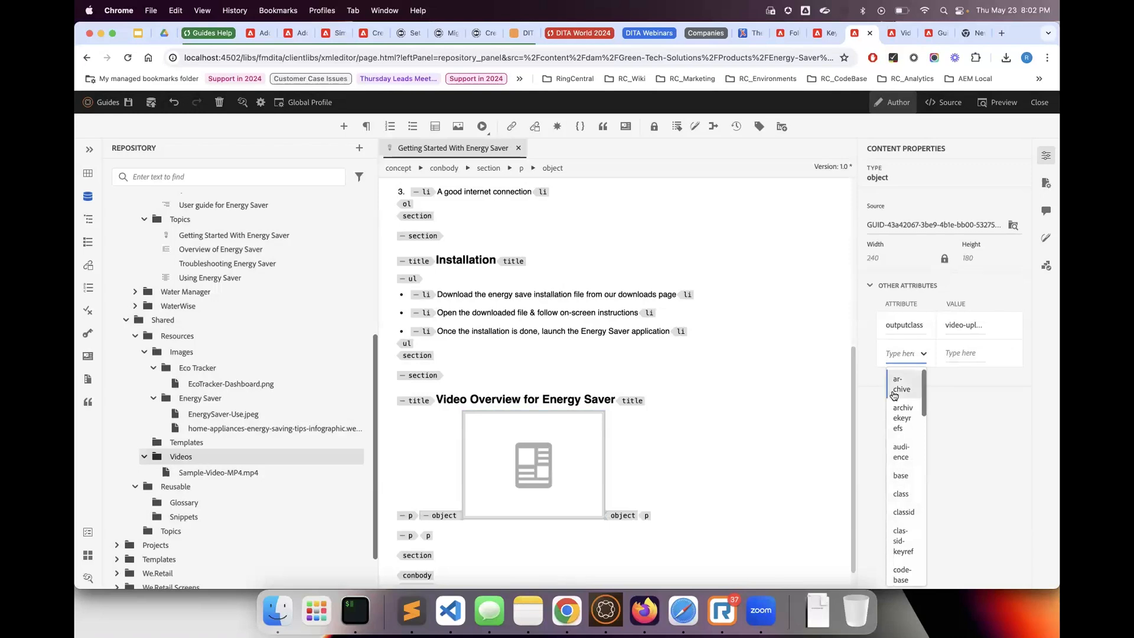
{"action": "left_click", "coordinate": [900, 384]}
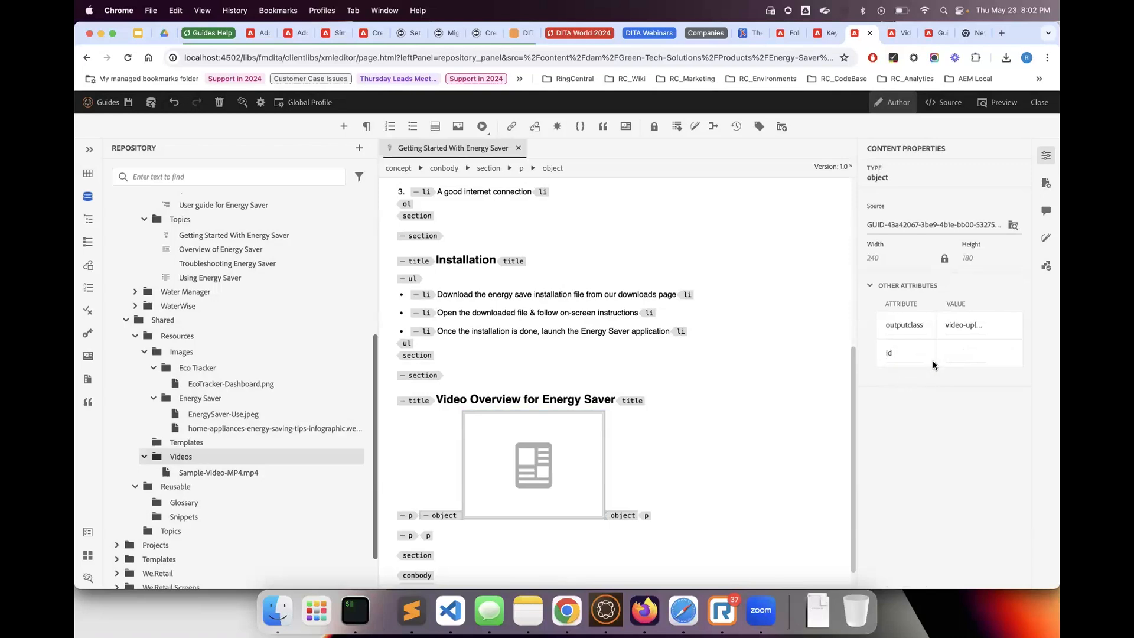
{"action": "left_click", "coordinate": [951, 351]}
{"action": "left_click", "coordinate": [551, 470]}
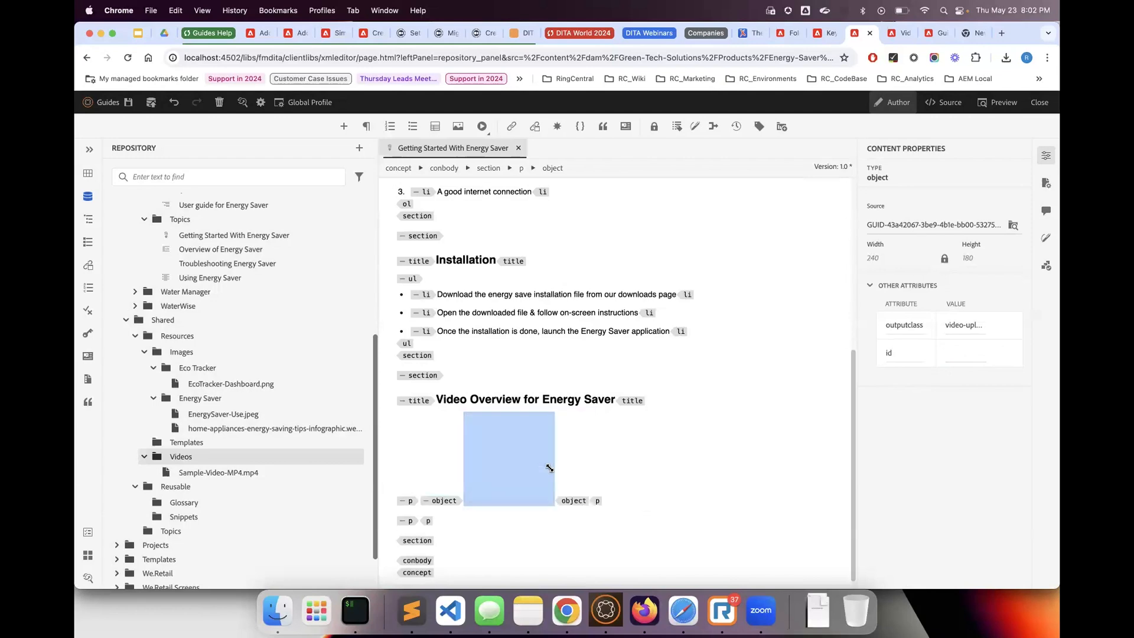
Open the properties of Sample-Video-MP4.mp4 in the Videos assets folder and examine its basic metadata
{"action": "left_click", "coordinate": [899, 33]}
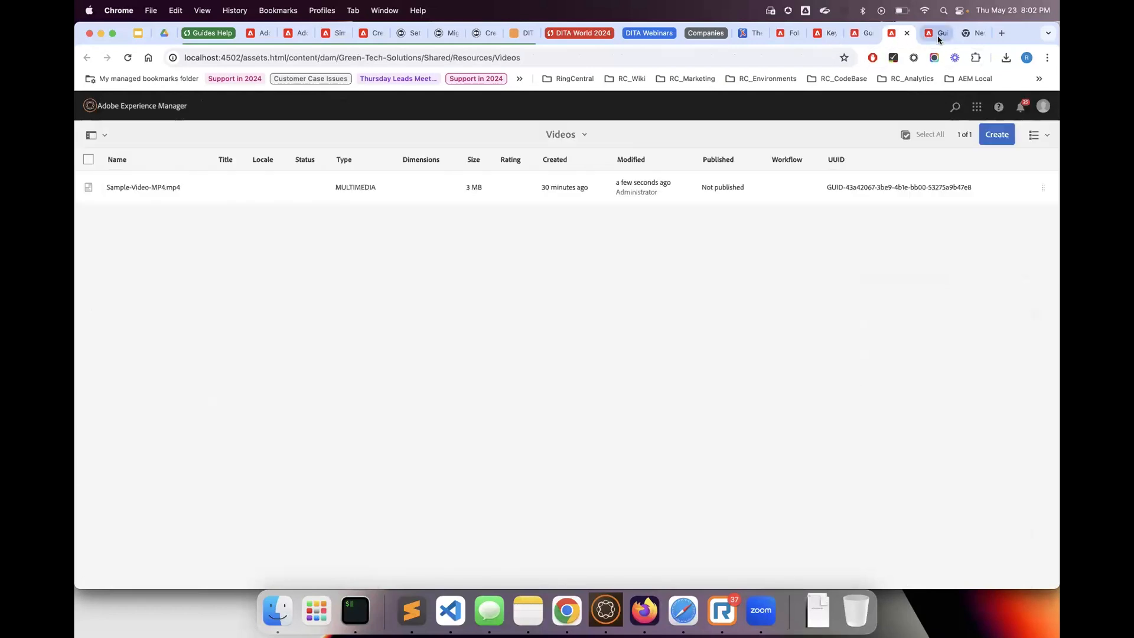
{"action": "left_click", "coordinate": [95, 190]}
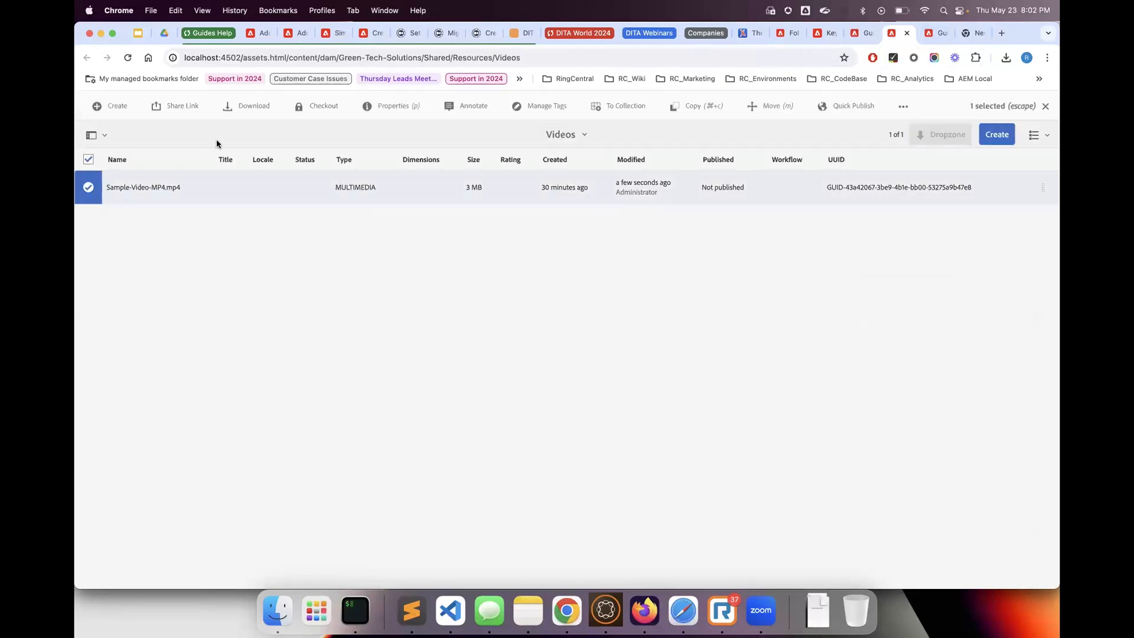
{"action": "left_click", "coordinate": [393, 106]}
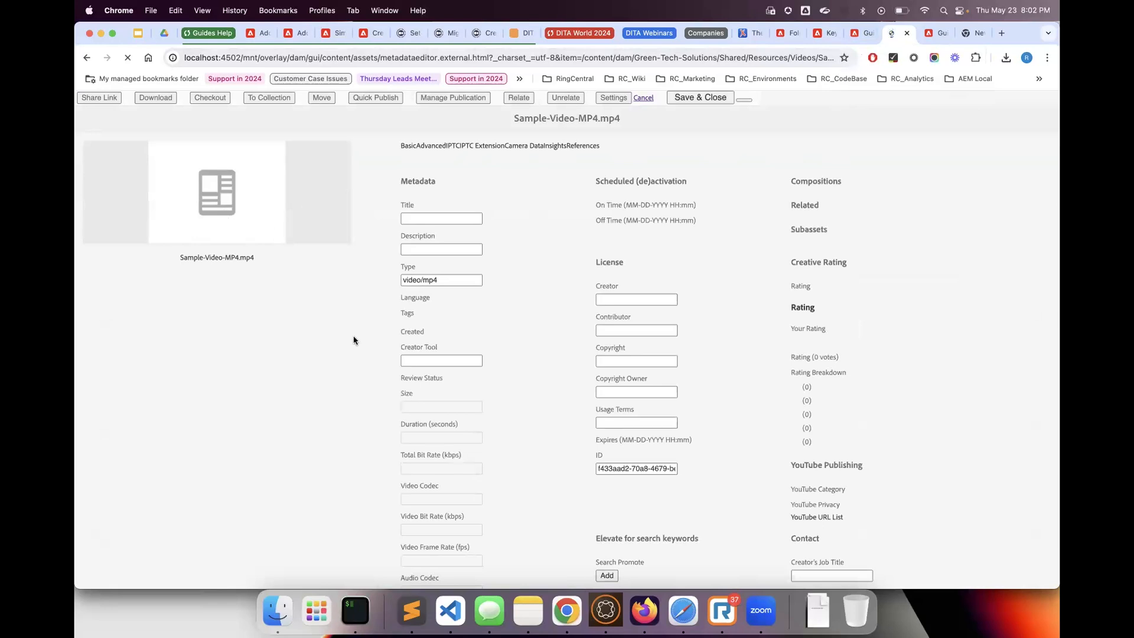
{"action": "scroll", "coordinate": [530, 398], "scroll_direction": "down", "scroll_amount": 5}
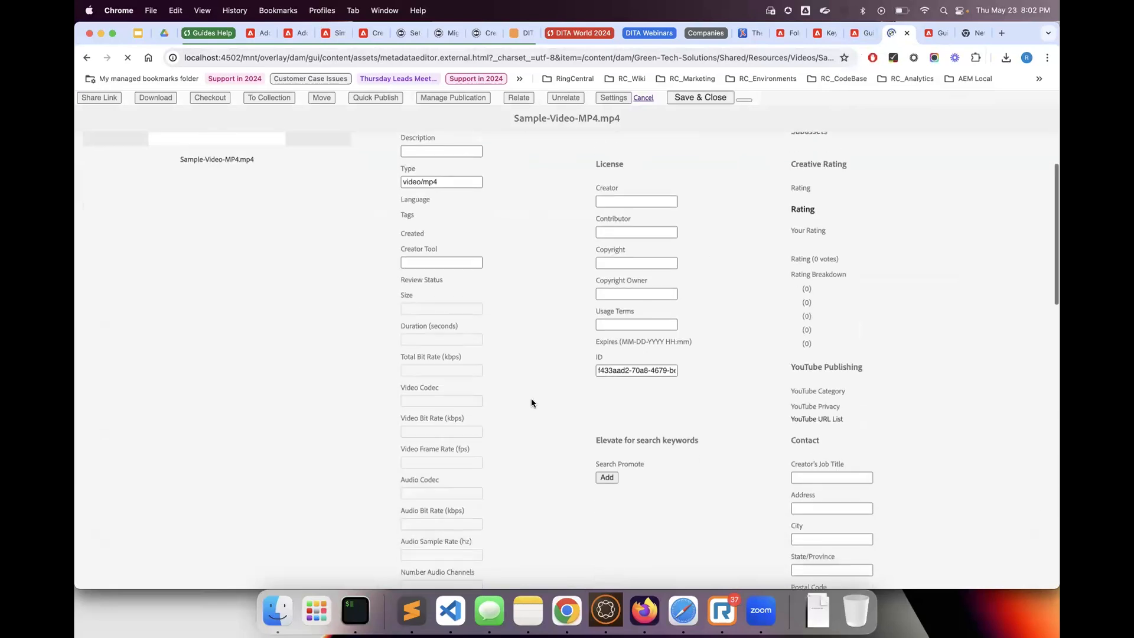
{"action": "scroll", "coordinate": [530, 398], "scroll_direction": "down", "scroll_amount": 9}
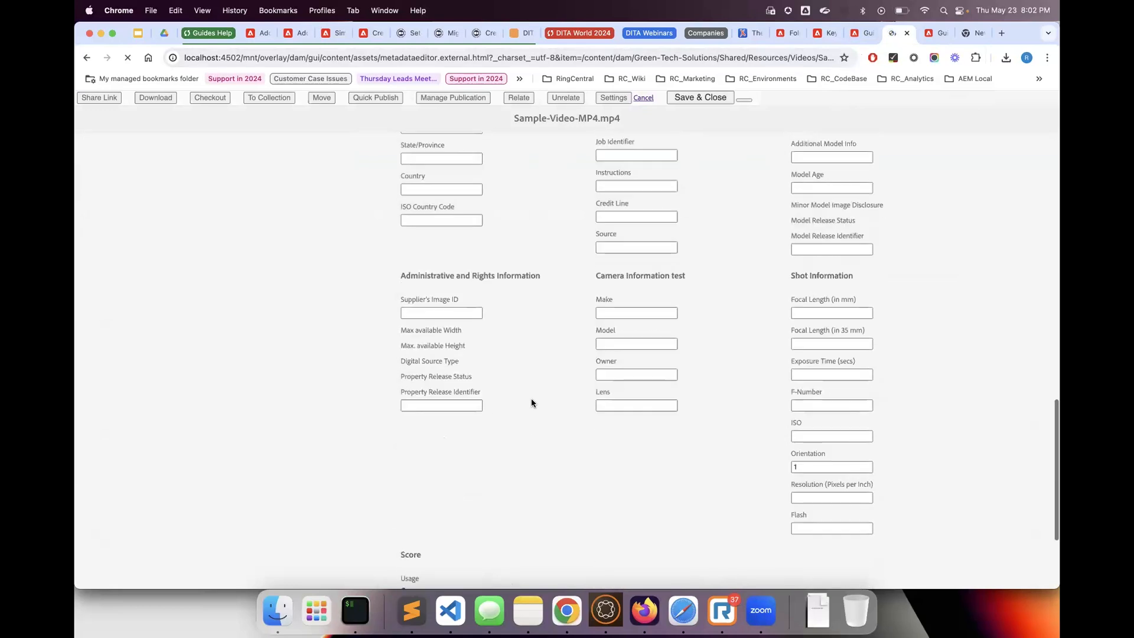
{"action": "scroll", "coordinate": [530, 398], "scroll_direction": "up", "scroll_amount": 14}
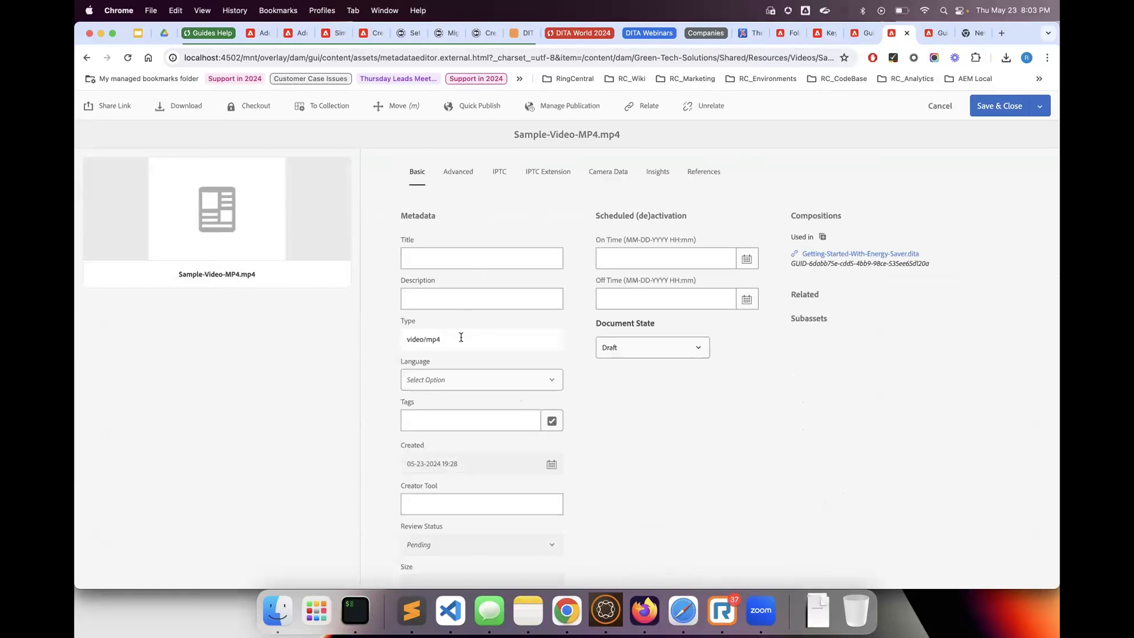
{"action": "scroll", "coordinate": [461, 337], "scroll_direction": "down", "scroll_amount": 10}
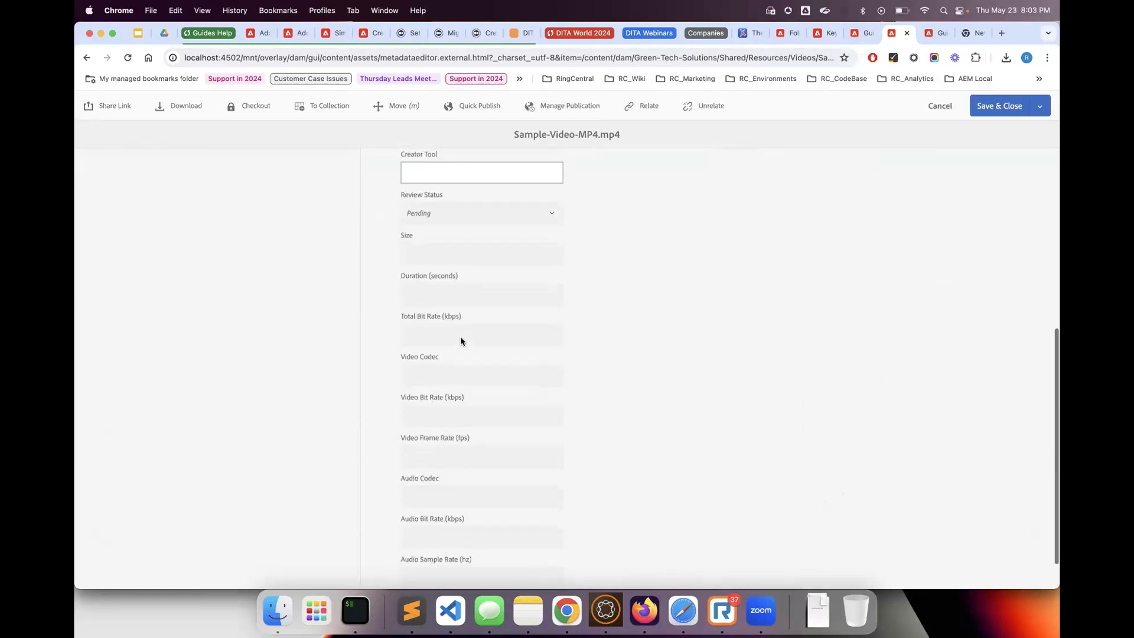
{"action": "scroll", "coordinate": [460, 336], "scroll_direction": "up", "scroll_amount": 12}
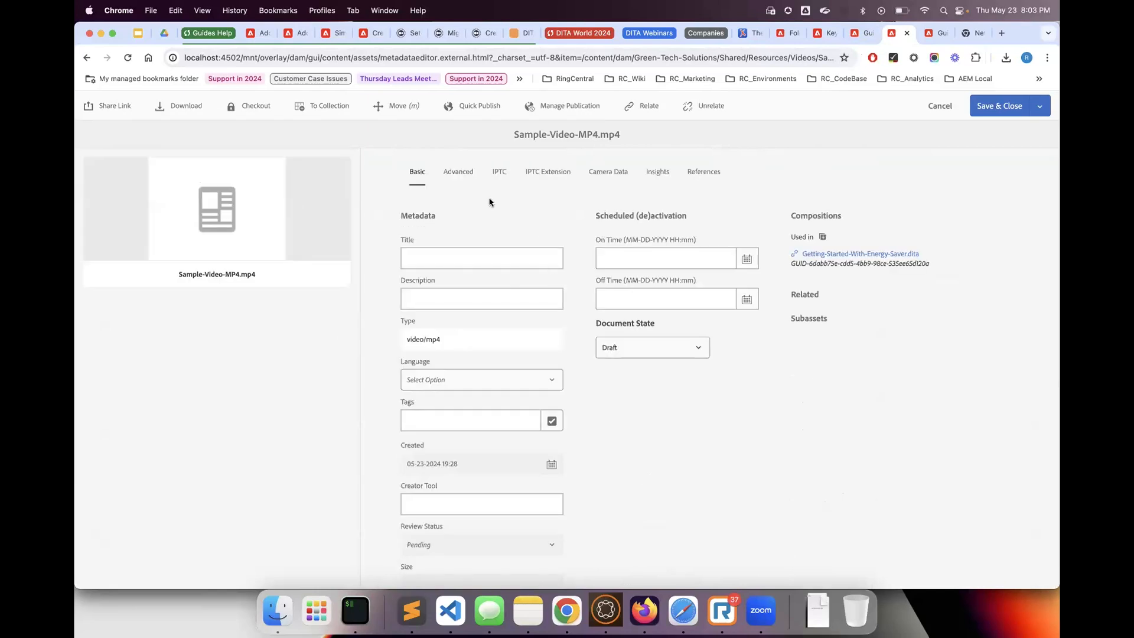
Examine the video's Advanced, IPTC, IPTC Extension, Basic, Insights and References properties, and leave them without saving
{"action": "left_click", "coordinate": [464, 184]}
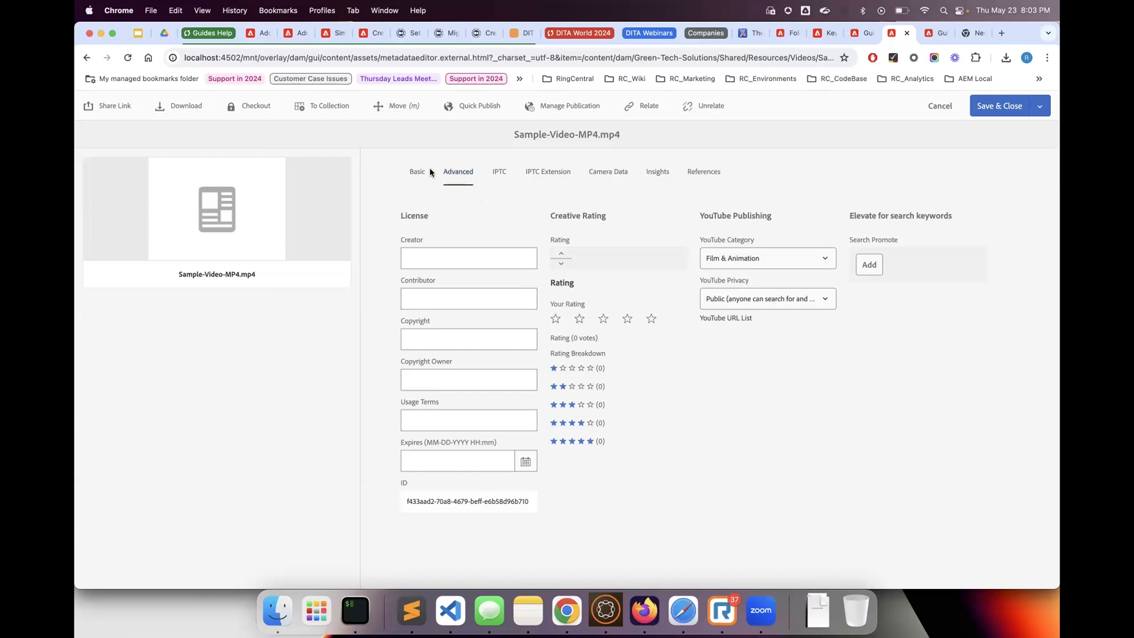
{"action": "left_click", "coordinate": [499, 172]}
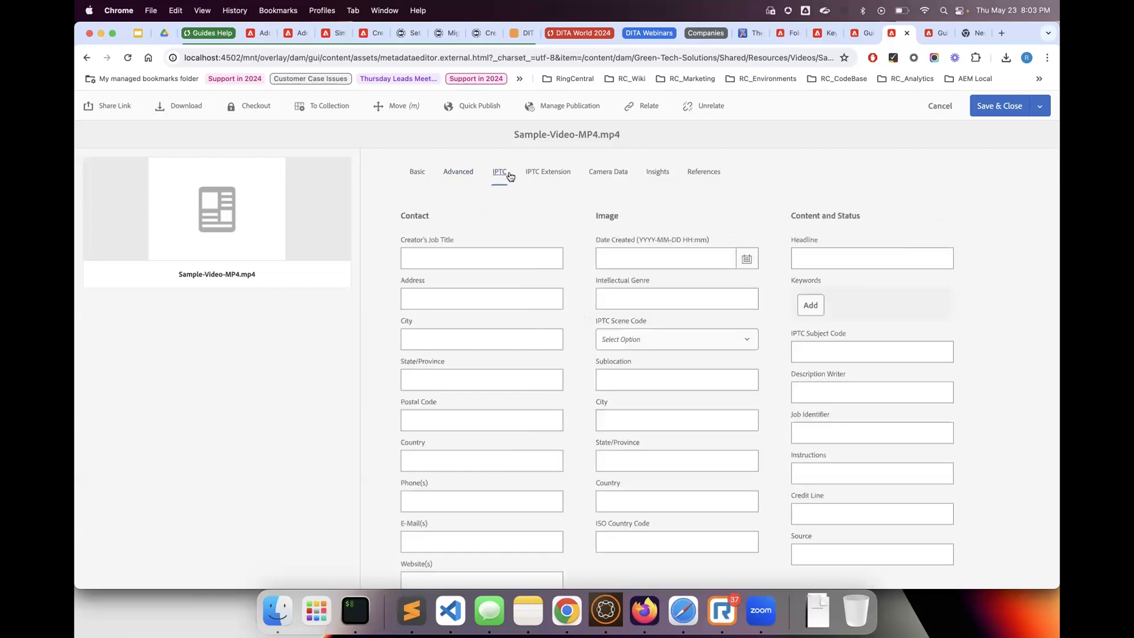
{"action": "left_click", "coordinate": [544, 173]}
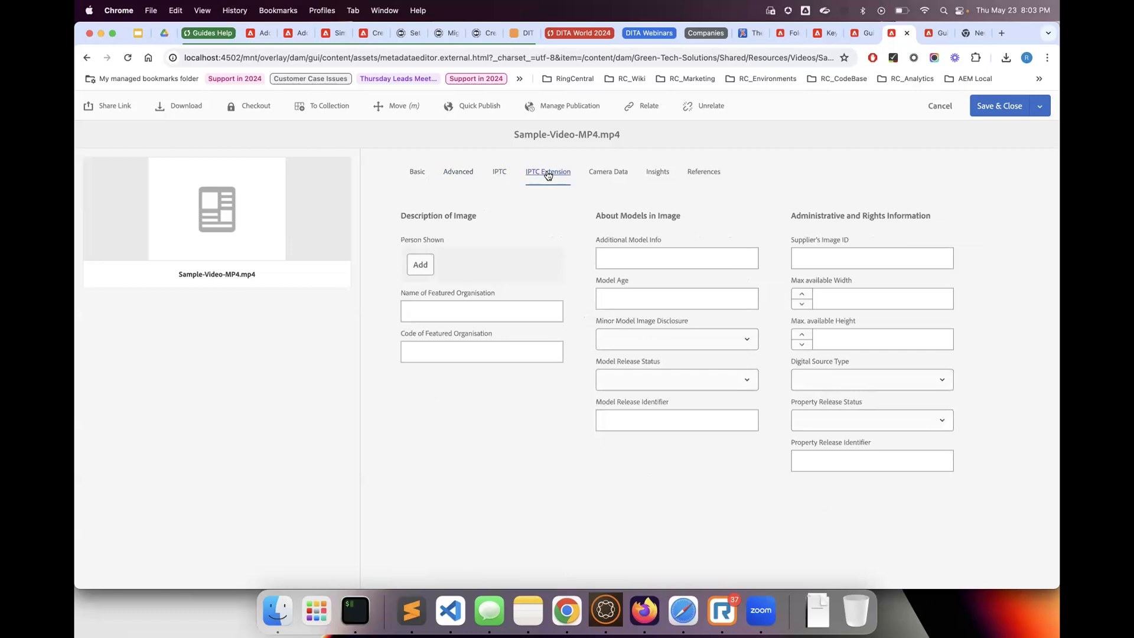
{"action": "left_click", "coordinate": [415, 172]}
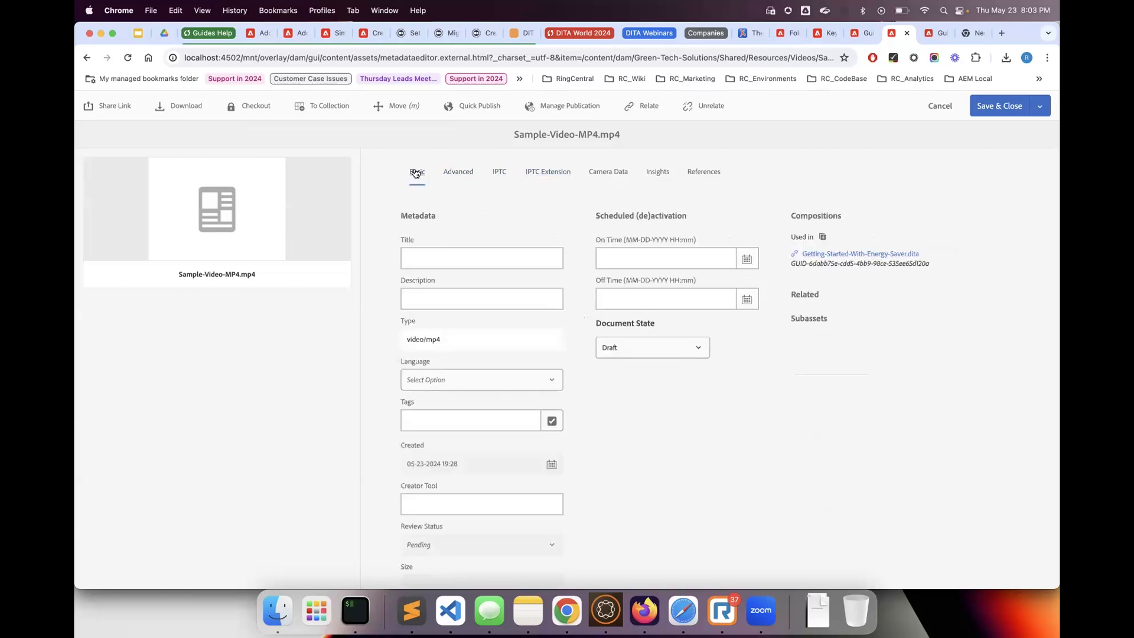
{"action": "scroll", "coordinate": [428, 393], "scroll_direction": "down", "scroll_amount": 6}
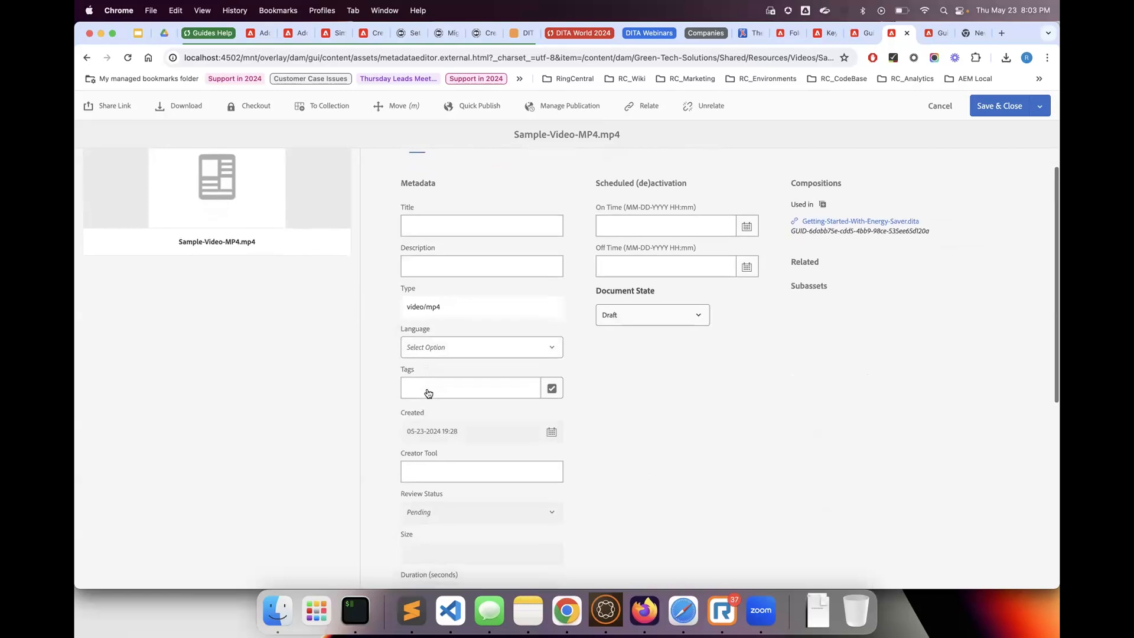
{"action": "scroll", "coordinate": [428, 392], "scroll_direction": "up", "scroll_amount": 6}
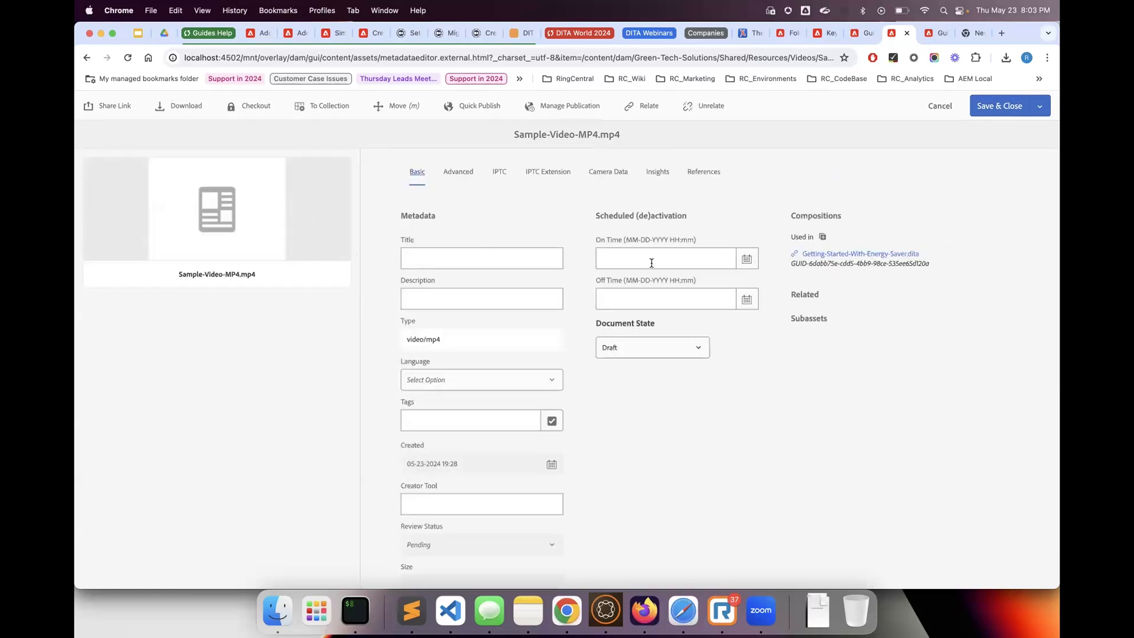
{"action": "left_click", "coordinate": [656, 173]}
{"action": "left_click", "coordinate": [703, 172]}
{"action": "left_click", "coordinate": [937, 106]}
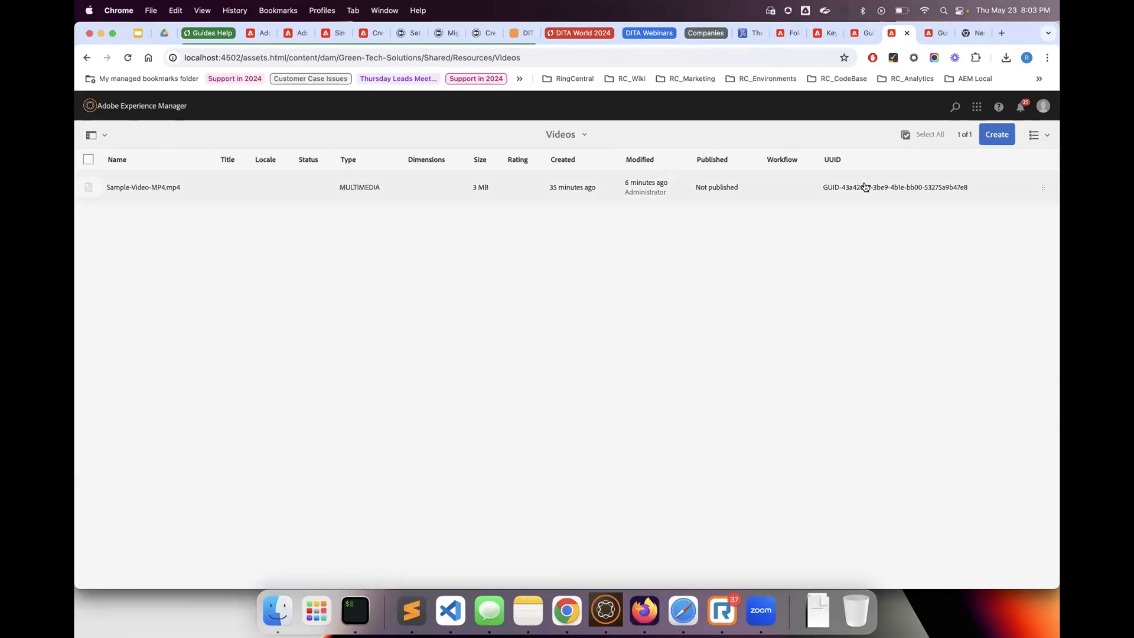
Check the additional actions offered for Sample-Video-MP4.mp4, reopen its properties and review the basic metadata again
{"action": "left_click", "coordinate": [88, 187]}
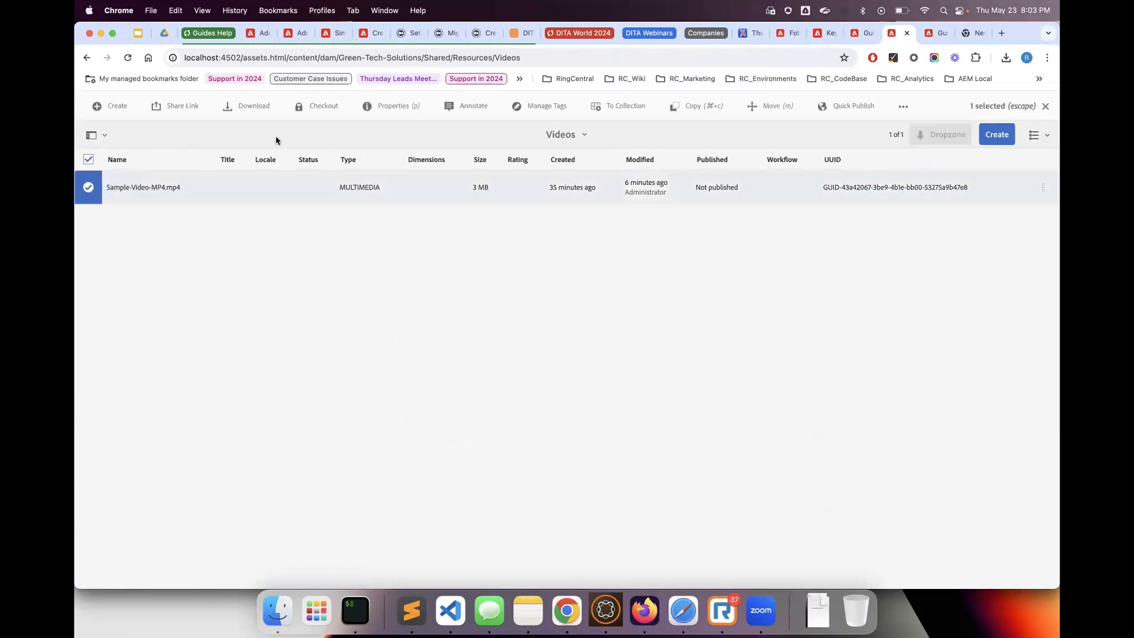
{"action": "left_click", "coordinate": [901, 106]}
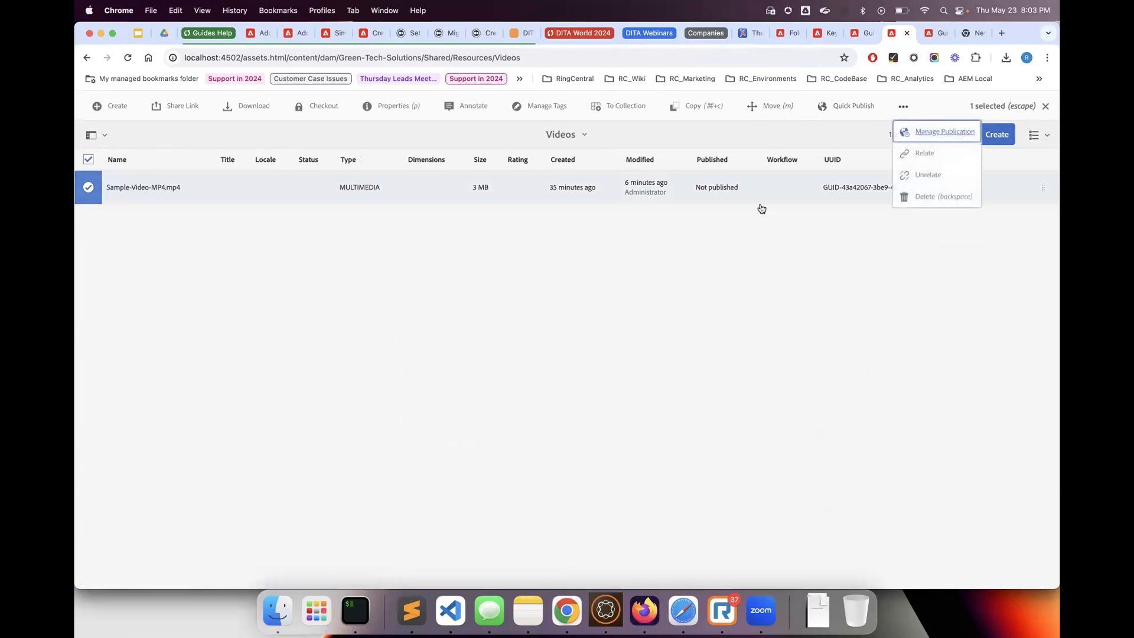
{"action": "left_click", "coordinate": [571, 321]}
{"action": "left_click", "coordinate": [395, 111]}
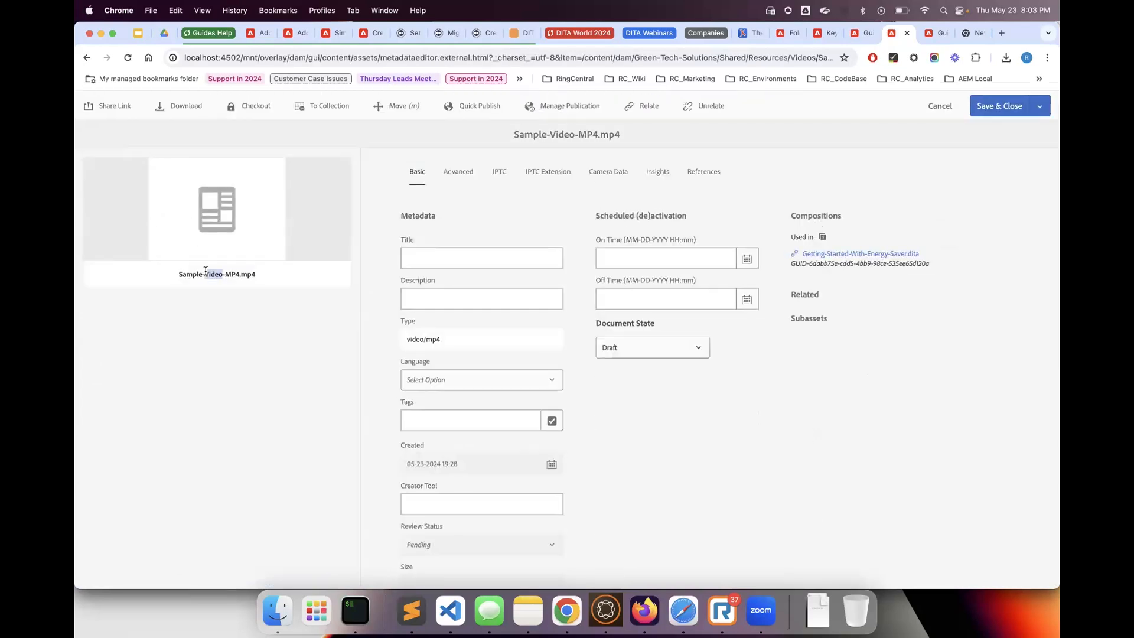
{"action": "triple_click", "coordinate": [206, 272]}
{"action": "scroll", "coordinate": [515, 485], "scroll_direction": "down", "scroll_amount": 6}
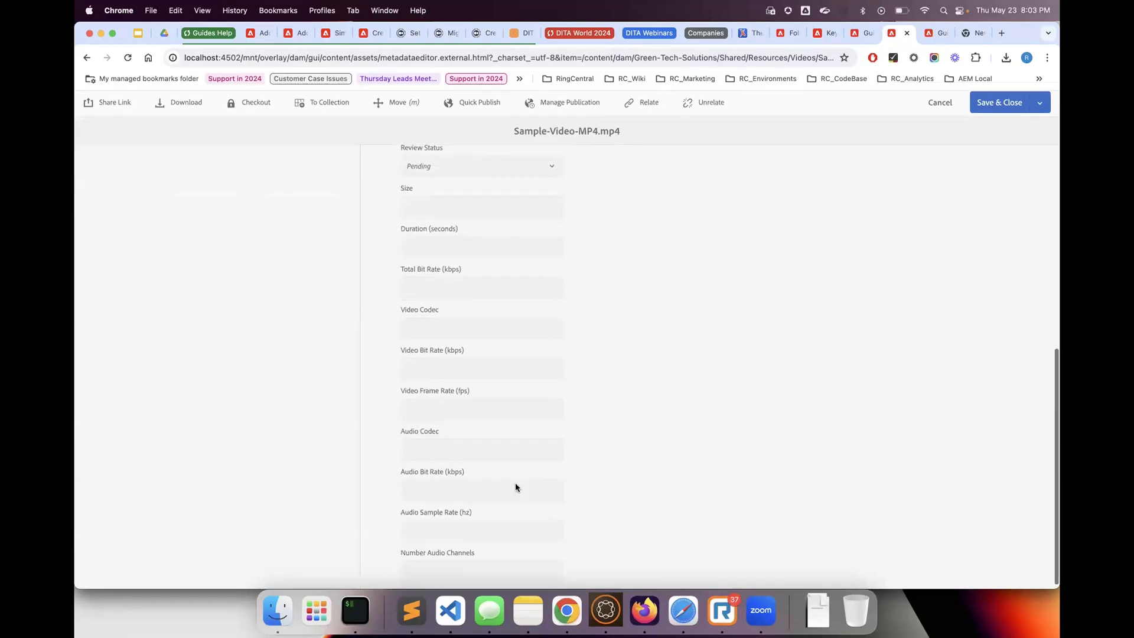
{"action": "scroll", "coordinate": [515, 484], "scroll_direction": "up", "scroll_amount": 6}
Examine the Advanced, IPTC, IPTC Extension, Camera Data and Insights properties of Sample-Video-MP4.mp4
{"action": "left_click", "coordinate": [460, 181]}
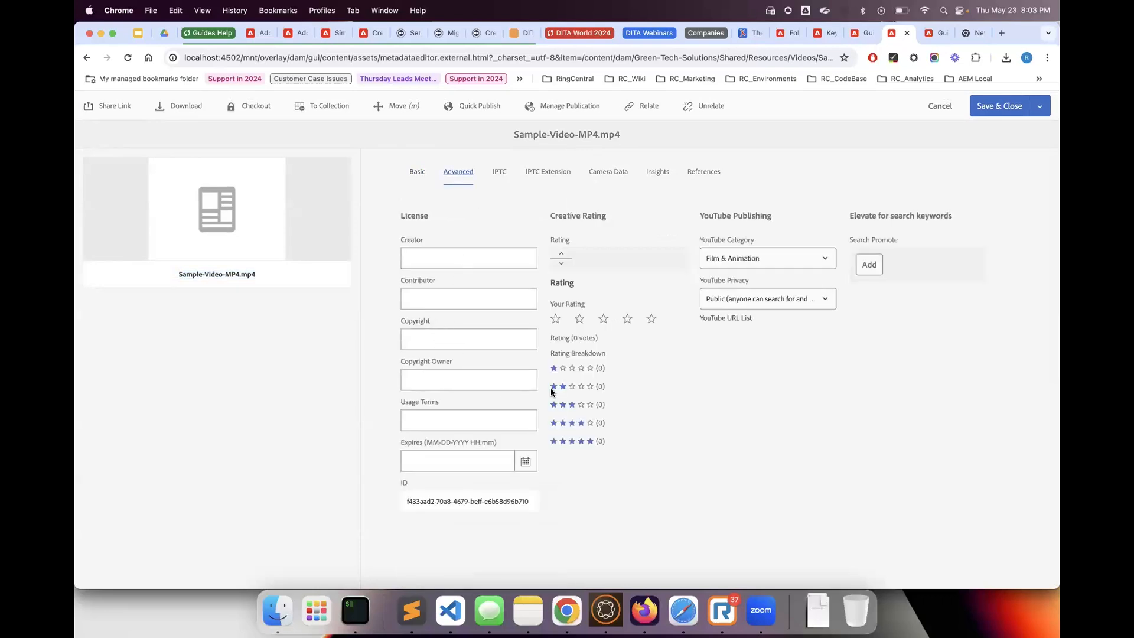
{"action": "left_click", "coordinate": [499, 169]}
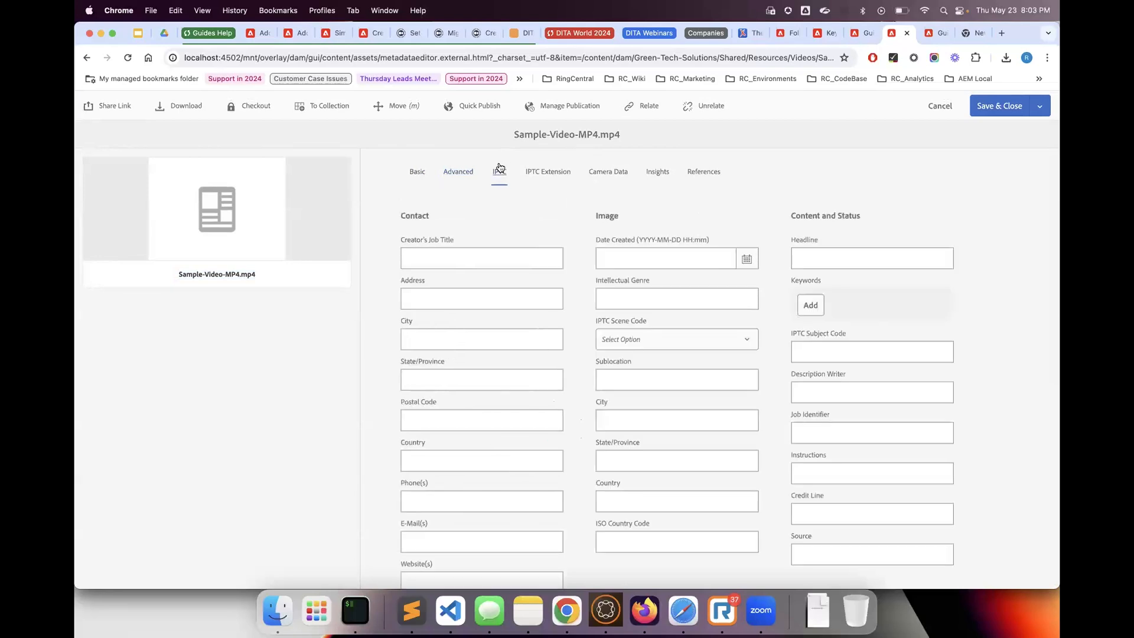
{"action": "scroll", "coordinate": [522, 330], "scroll_direction": "down", "scroll_amount": 10}
{"action": "scroll", "coordinate": [522, 370], "scroll_direction": "up", "scroll_amount": 5}
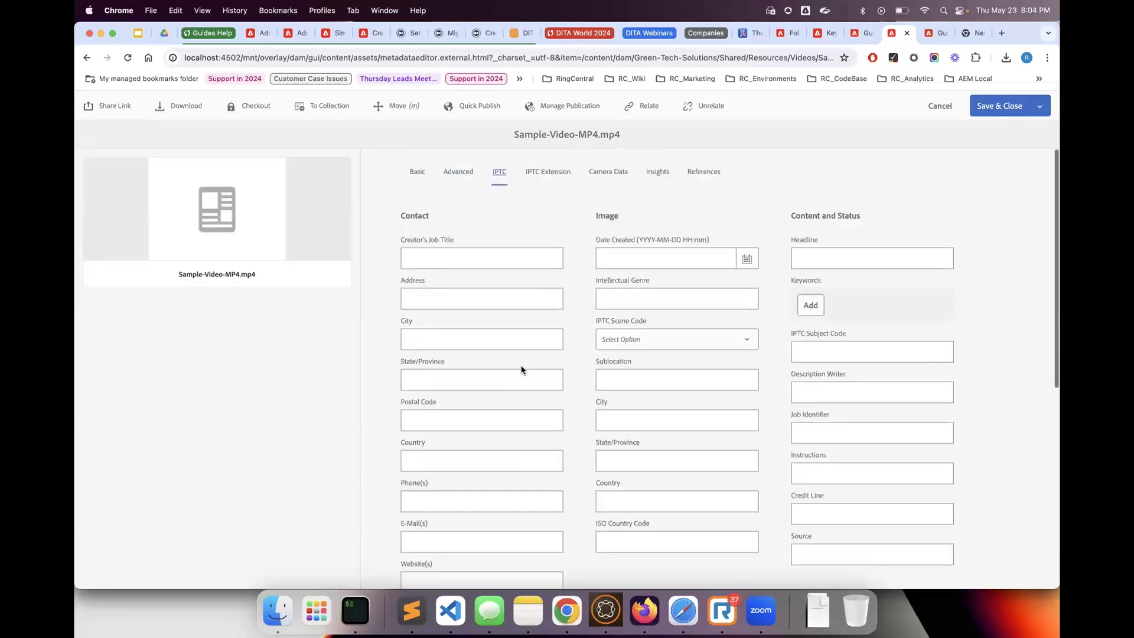
{"action": "left_click", "coordinate": [551, 178]}
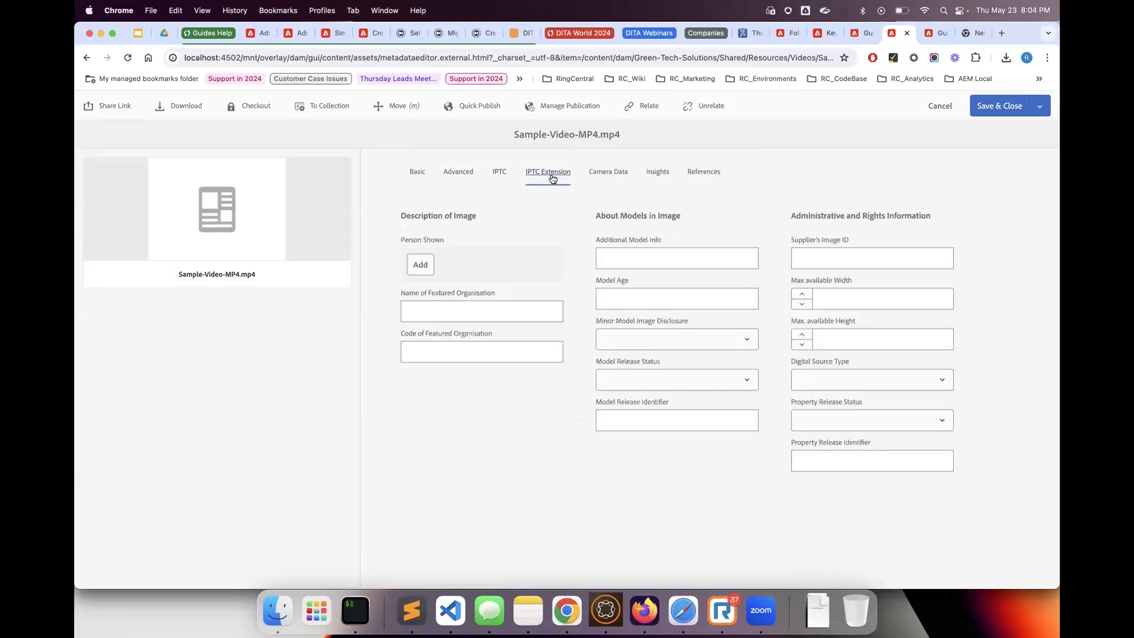
{"action": "left_click", "coordinate": [602, 178]}
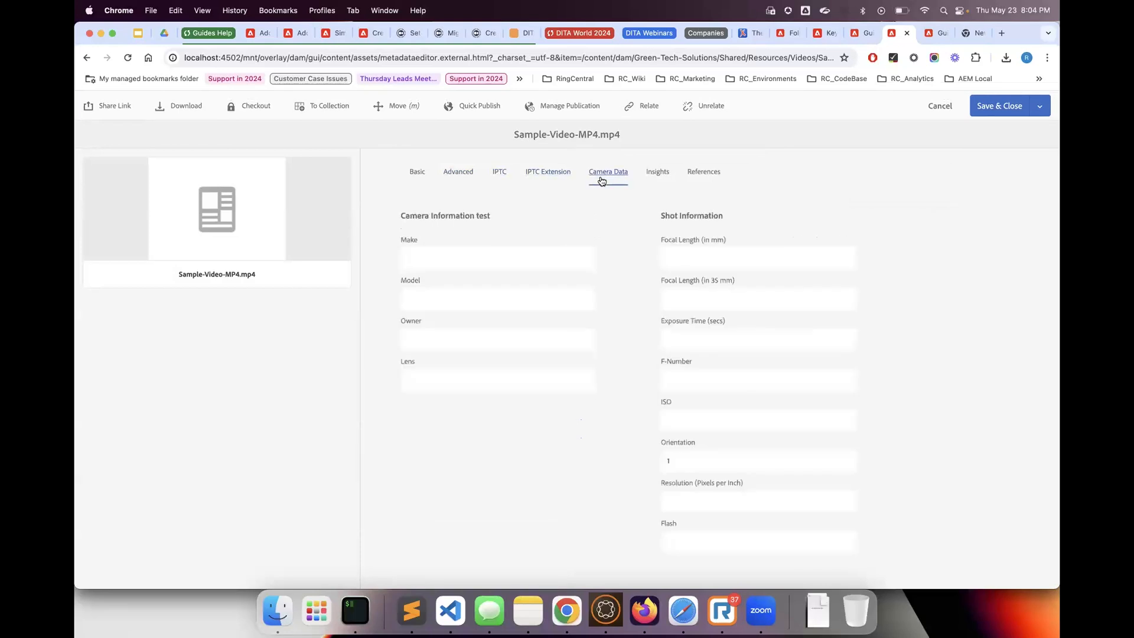
{"action": "left_click", "coordinate": [654, 173]}
{"action": "left_click", "coordinate": [703, 179]}
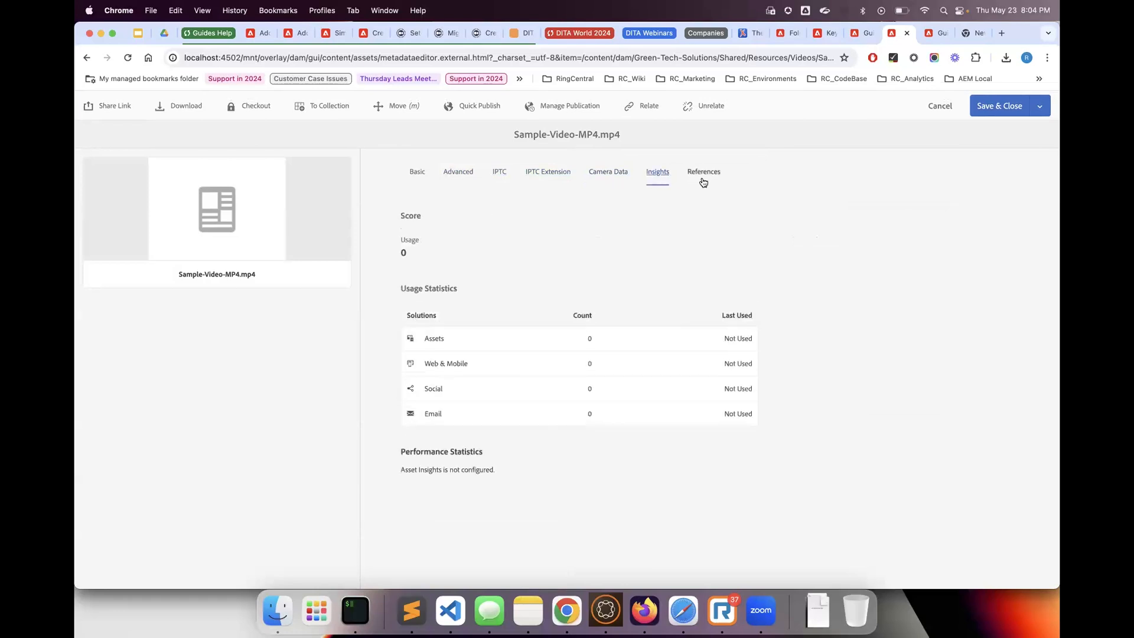
Review the full basic metadata of Sample-Video-MP4.mp4 and leave its properties without saving
{"action": "left_click", "coordinate": [435, 174]}
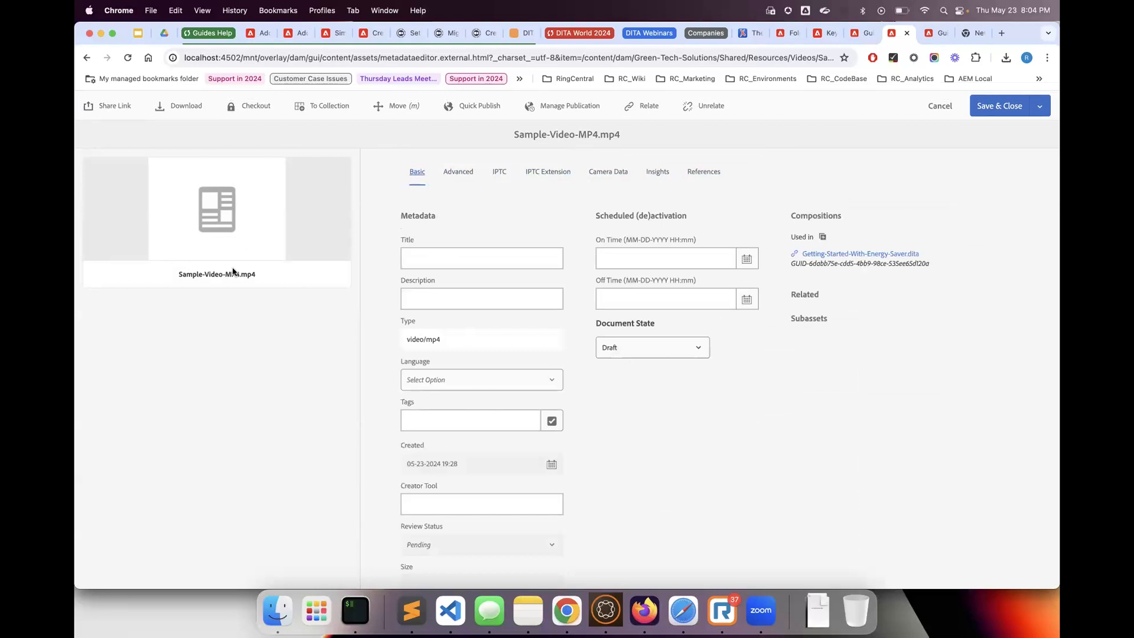
{"action": "scroll", "coordinate": [305, 341], "scroll_direction": "down", "scroll_amount": 3}
{"action": "scroll", "coordinate": [305, 341], "scroll_direction": "up", "scroll_amount": 3}
{"action": "scroll", "coordinate": [306, 341], "scroll_direction": "down", "scroll_amount": 6}
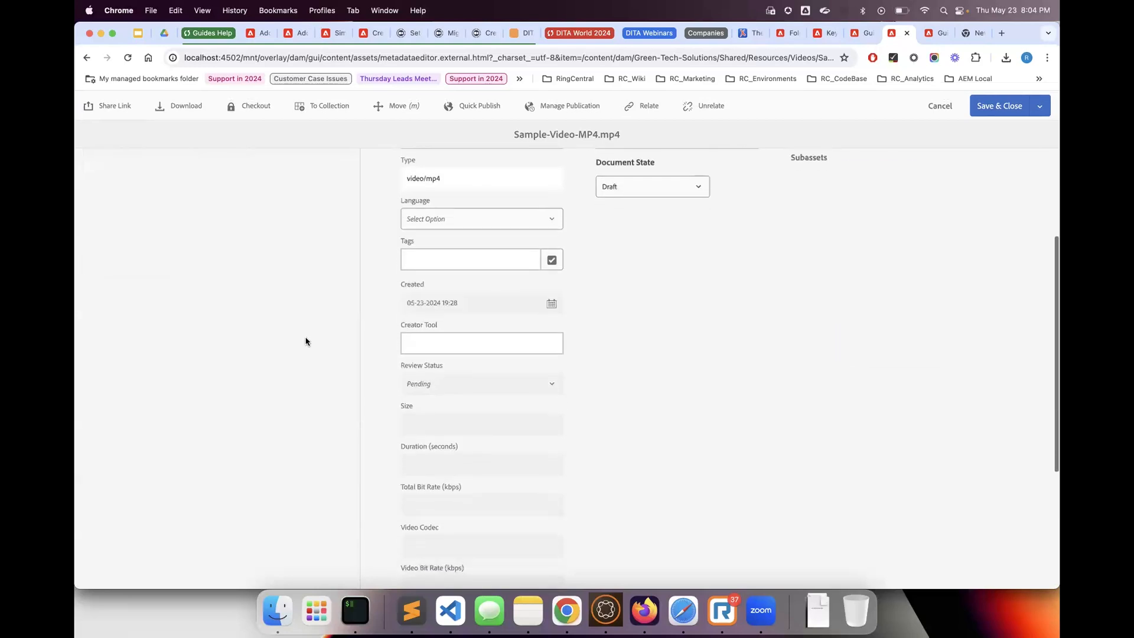
{"action": "scroll", "coordinate": [289, 498], "scroll_direction": "down", "scroll_amount": 3}
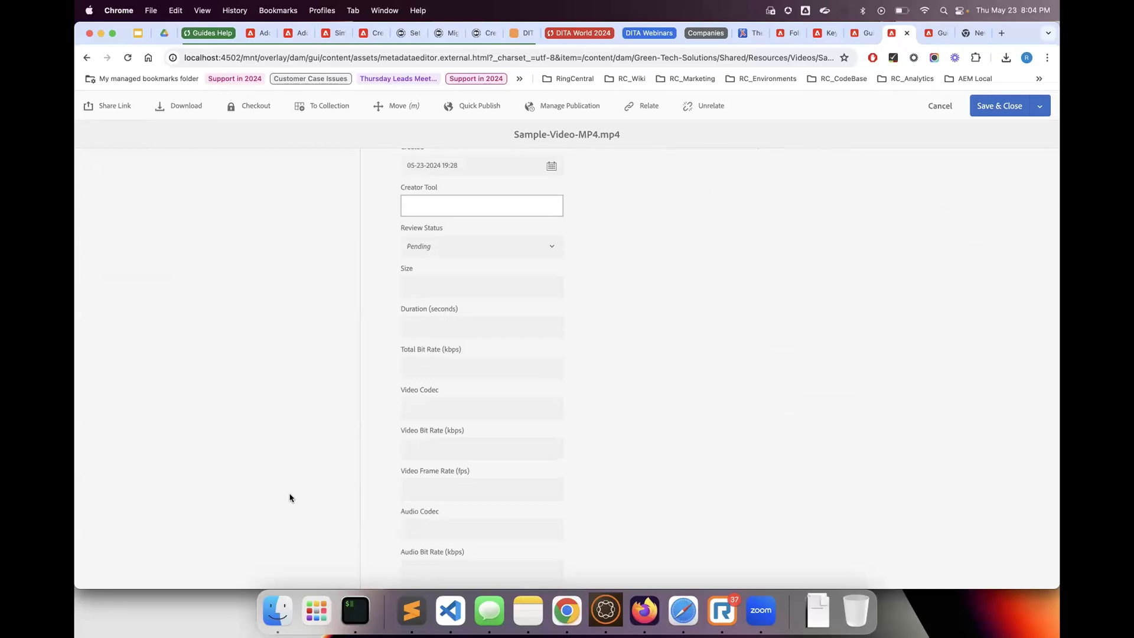
{"action": "left_click", "coordinate": [939, 105]}
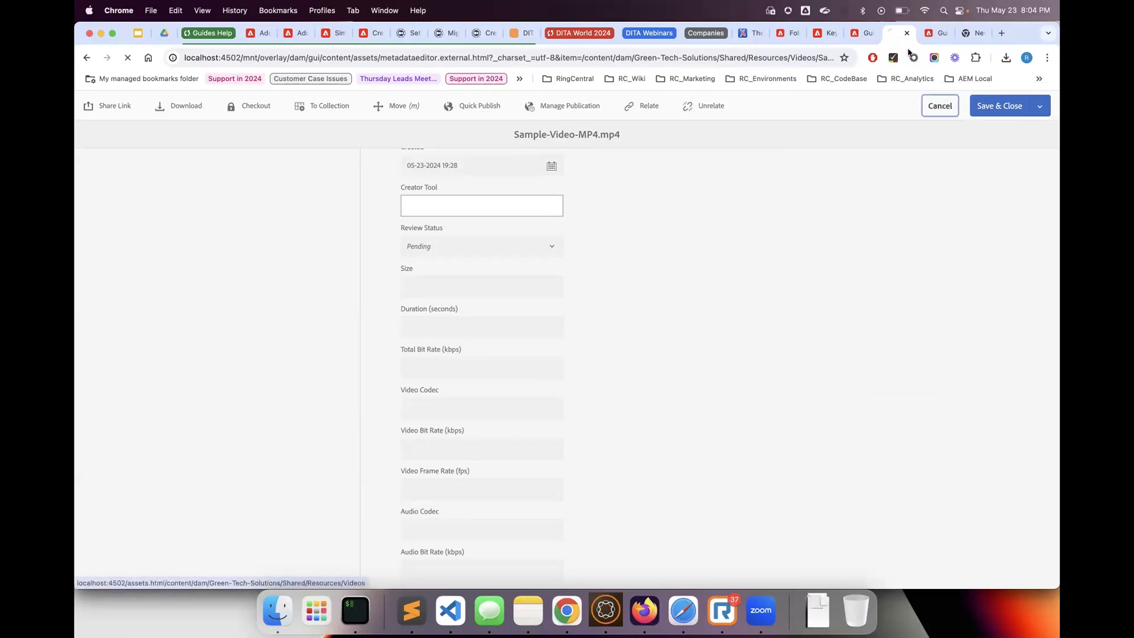
Return to the Getting Started With Energy Saver topic in the Guides editor and try to save it
{"action": "left_click", "coordinate": [857, 33]}
{"action": "left_click", "coordinate": [644, 466]}
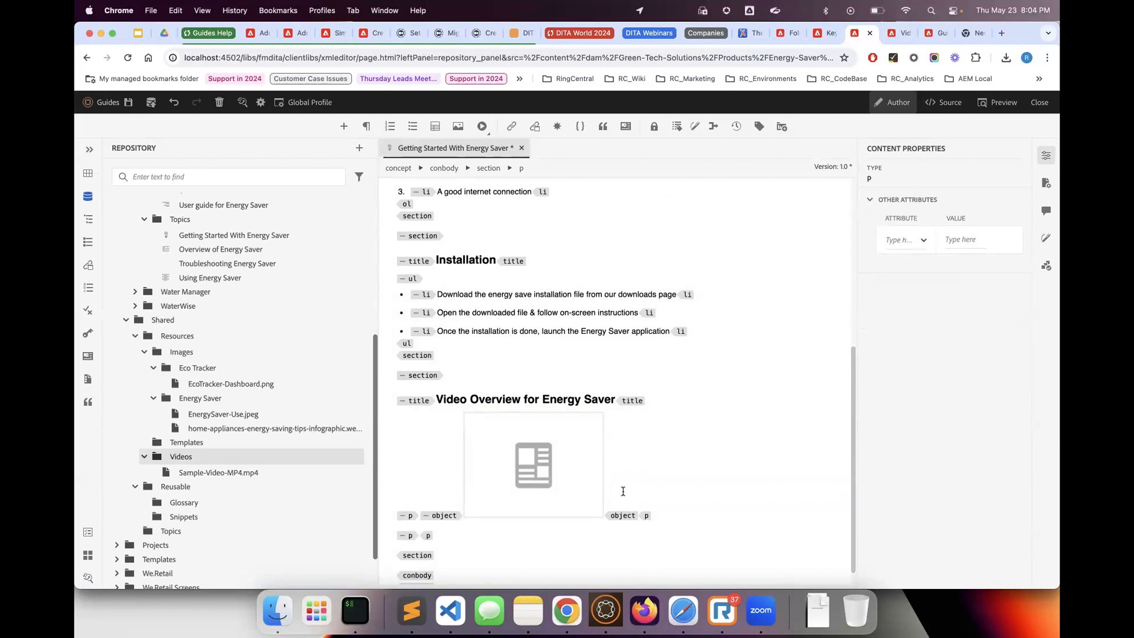
{"action": "left_click", "coordinate": [125, 109]}
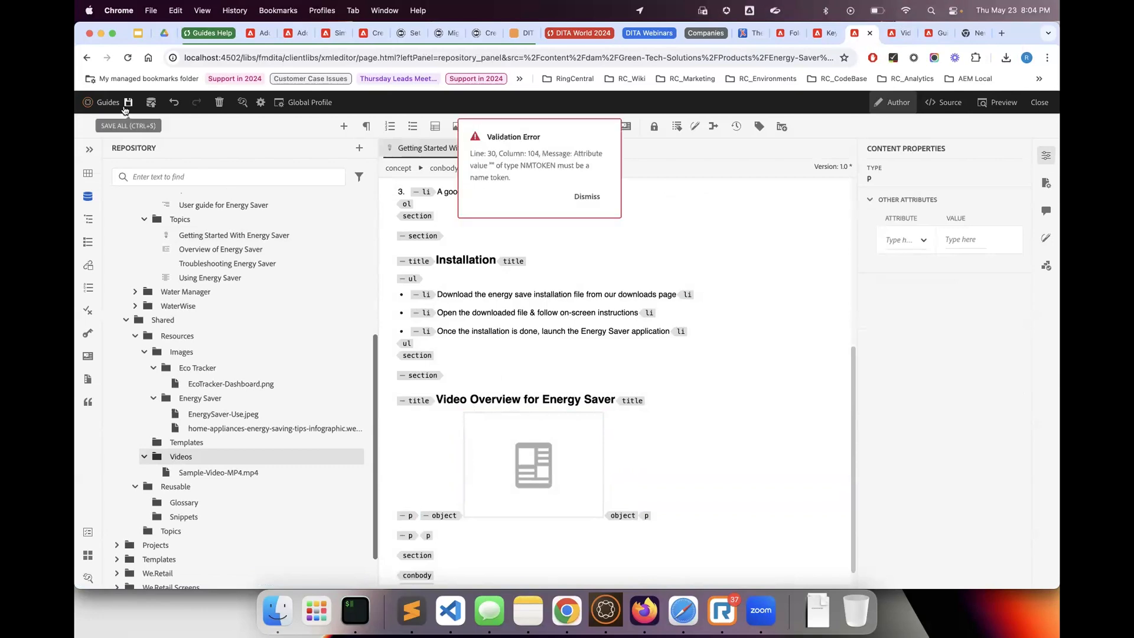
{"action": "left_click", "coordinate": [595, 199]}
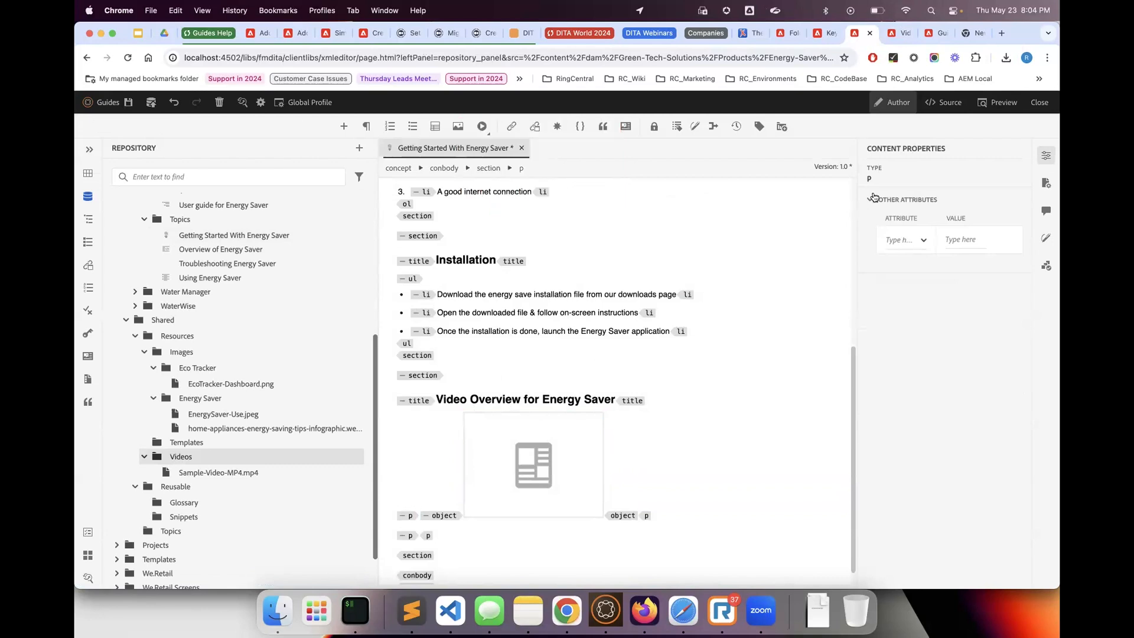
{"action": "left_click", "coordinate": [127, 102]}
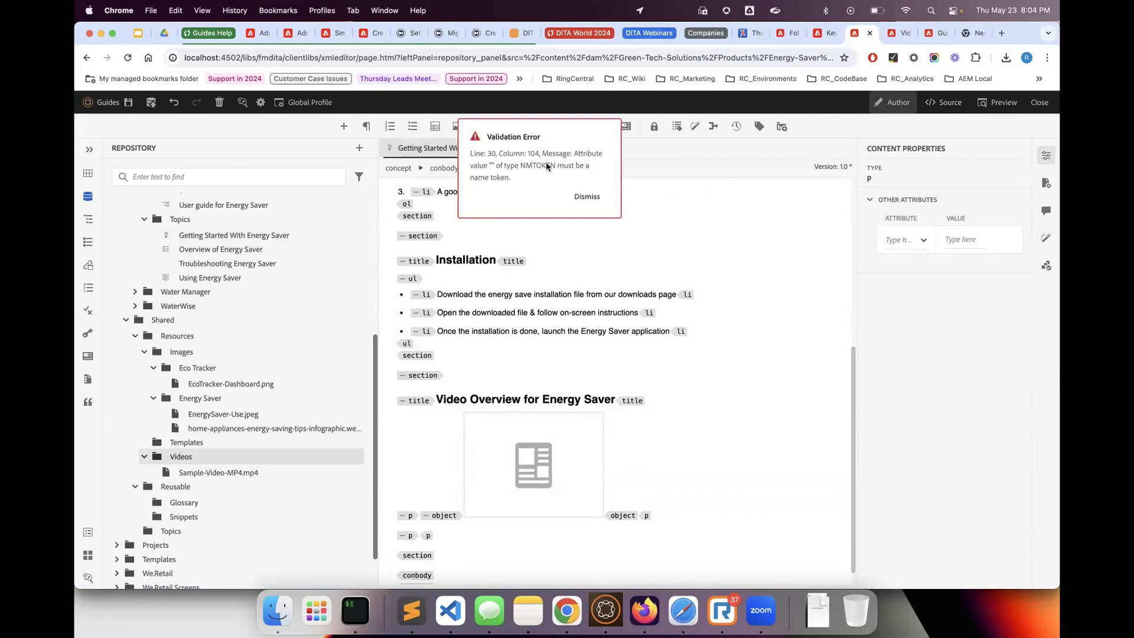
{"action": "left_click", "coordinate": [587, 196]}
Remove the empty id attribute from the video object in the topic's source code and save the topic
{"action": "left_click", "coordinate": [943, 105]}
{"action": "scroll", "coordinate": [639, 528], "scroll_direction": "down", "scroll_amount": 2}
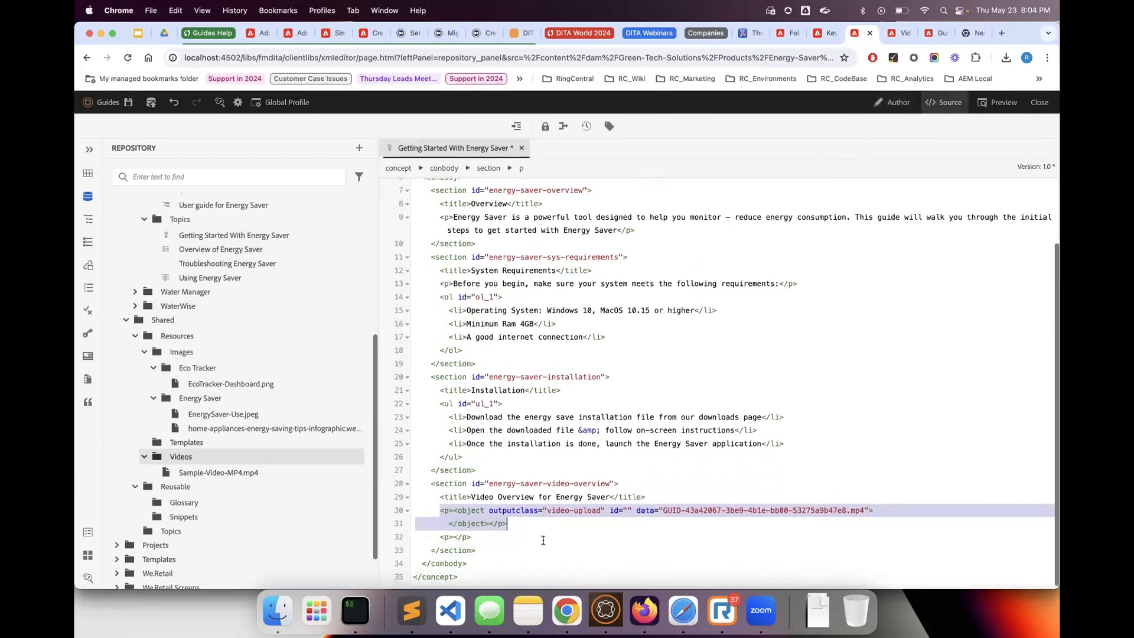
{"action": "left_click", "coordinate": [525, 519]}
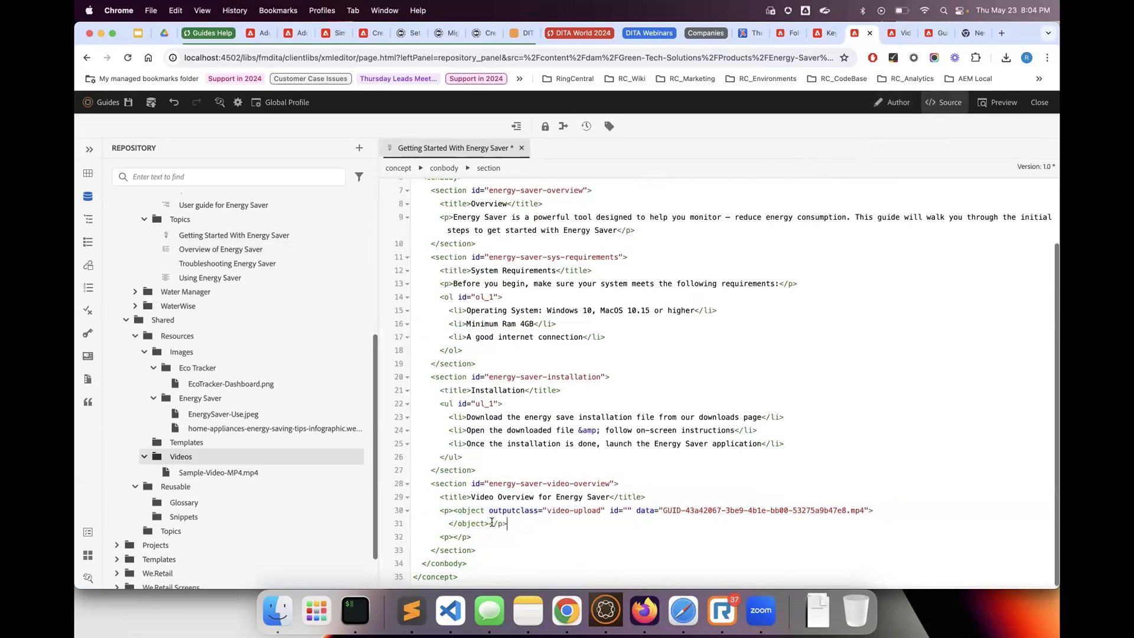
{"action": "left_click", "coordinate": [480, 506]}
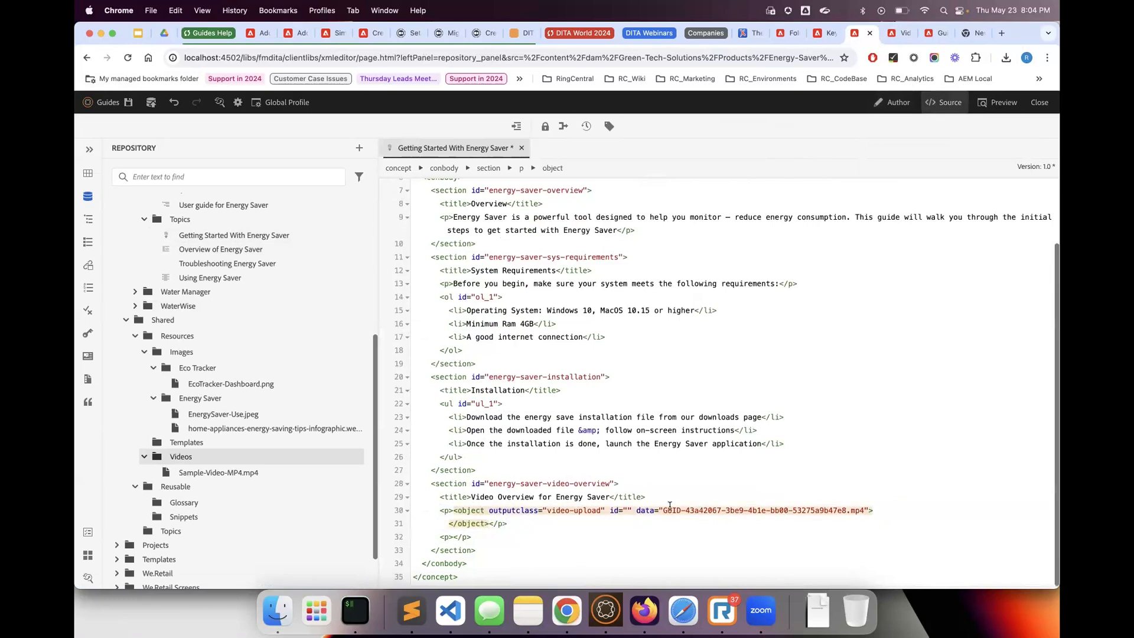
{"action": "left_click", "coordinate": [631, 511]}
{"action": "key", "text": "BackSpace"}
{"action": "key", "text": "BackSpace"}
{"action": "key", "text": "BackSpace"}
{"action": "key", "text": "BackSpace"}
{"action": "key", "text": "BackSpace"}
{"action": "key", "text": "BackSpace"}
{"action": "key", "text": "super+s"}
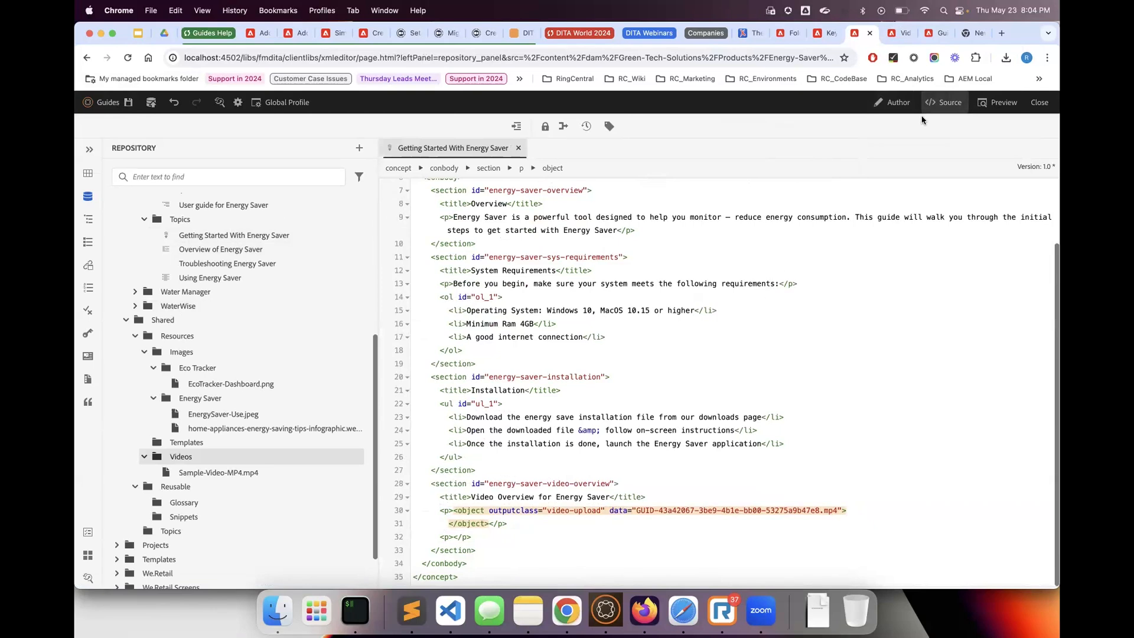
Return to the Author view and start inserting a YouTube video in the empty paragraph below the repository video
{"action": "left_click", "coordinate": [895, 102]}
{"action": "left_click", "coordinate": [527, 508]}
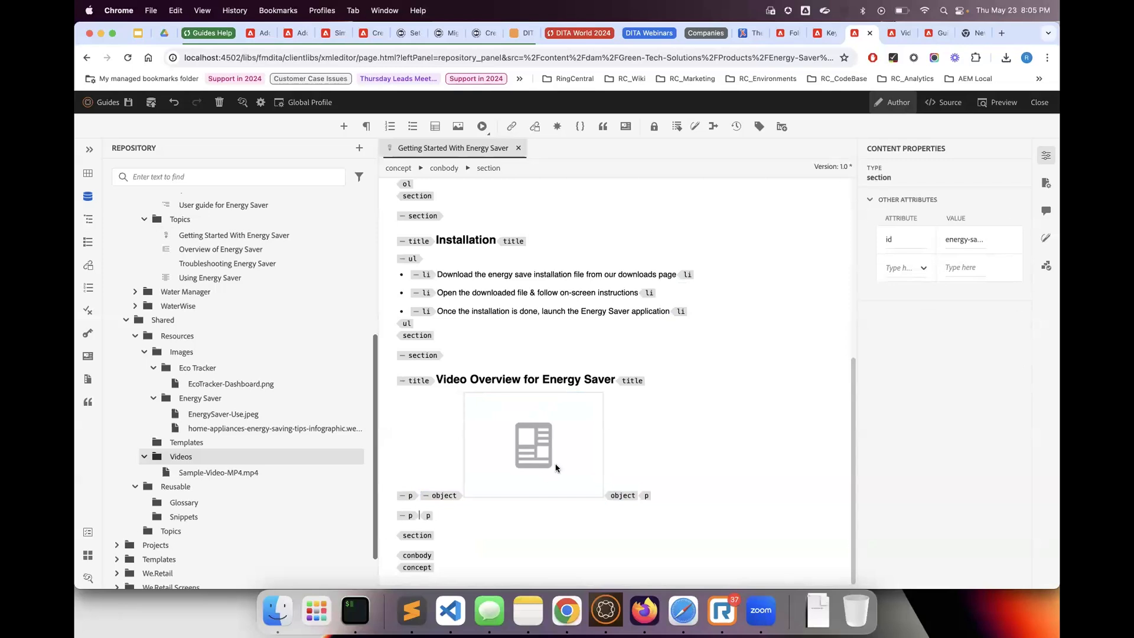
{"action": "left_click", "coordinate": [488, 133]}
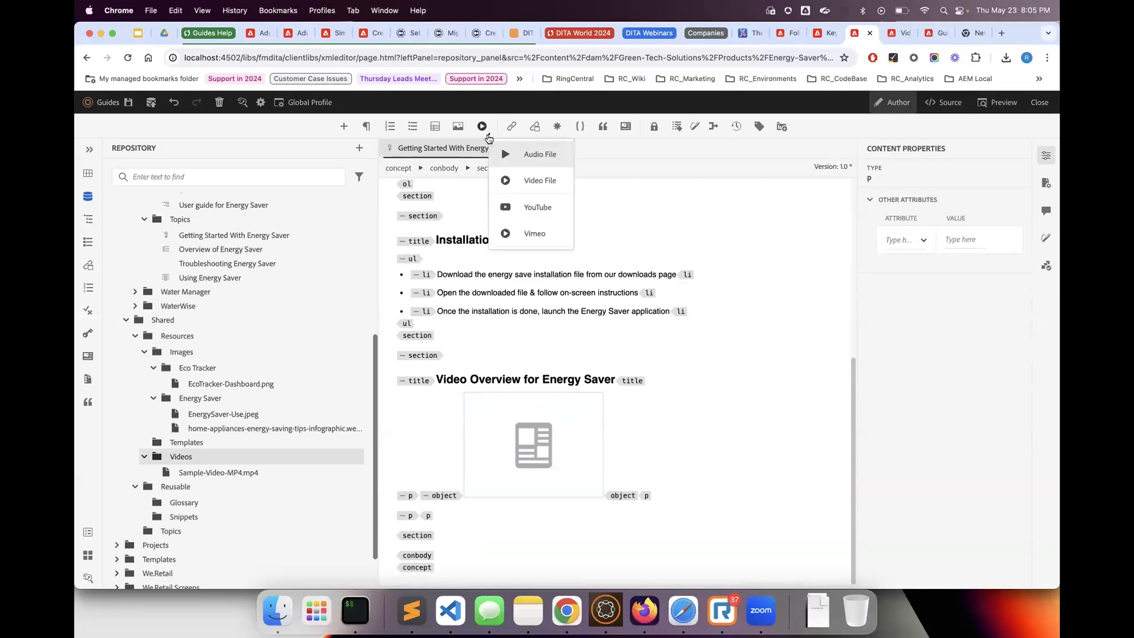
{"action": "left_click", "coordinate": [521, 208]}
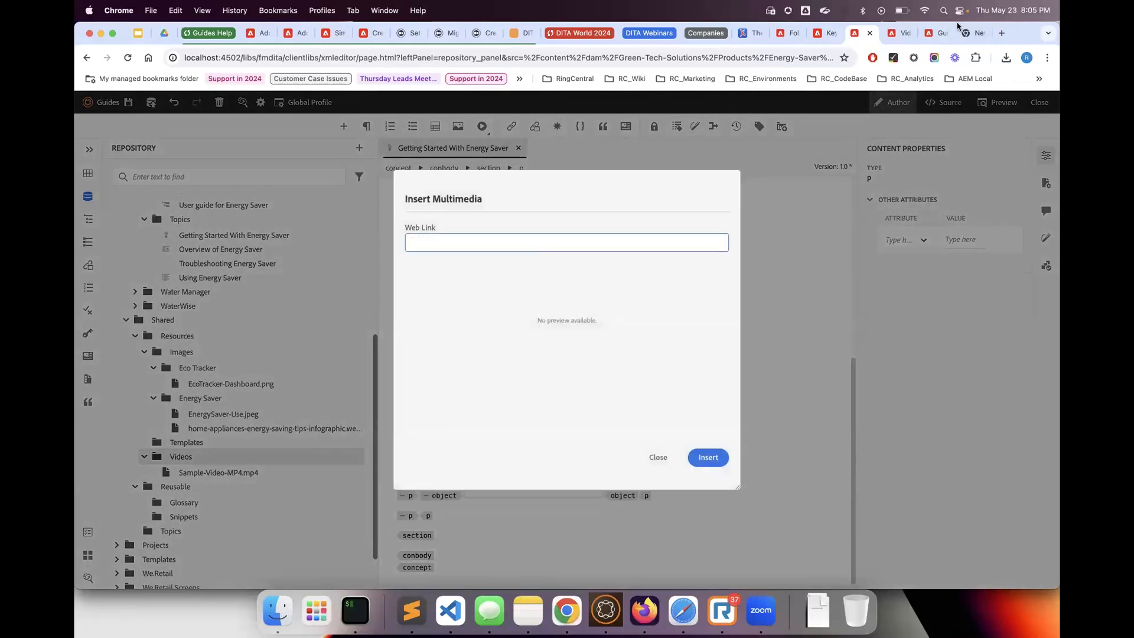
Switch to YouTube in the empty browser tab and search for "aem guides"
{"action": "left_click", "coordinate": [975, 37]}
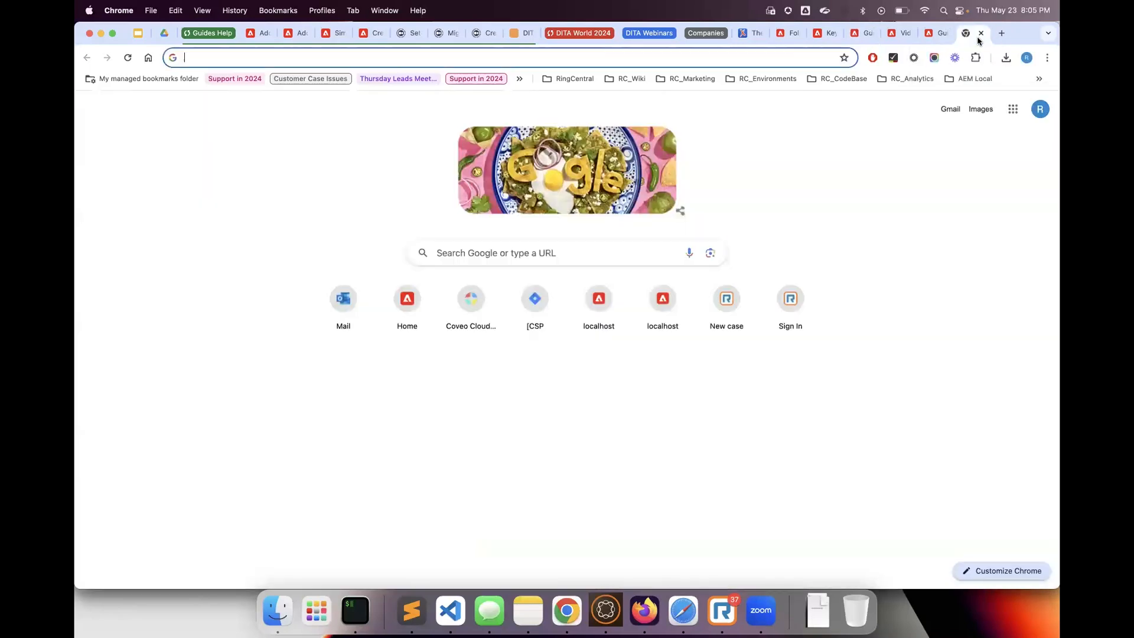
{"action": "type", "text": "you"}
{"action": "key", "text": "Return"}
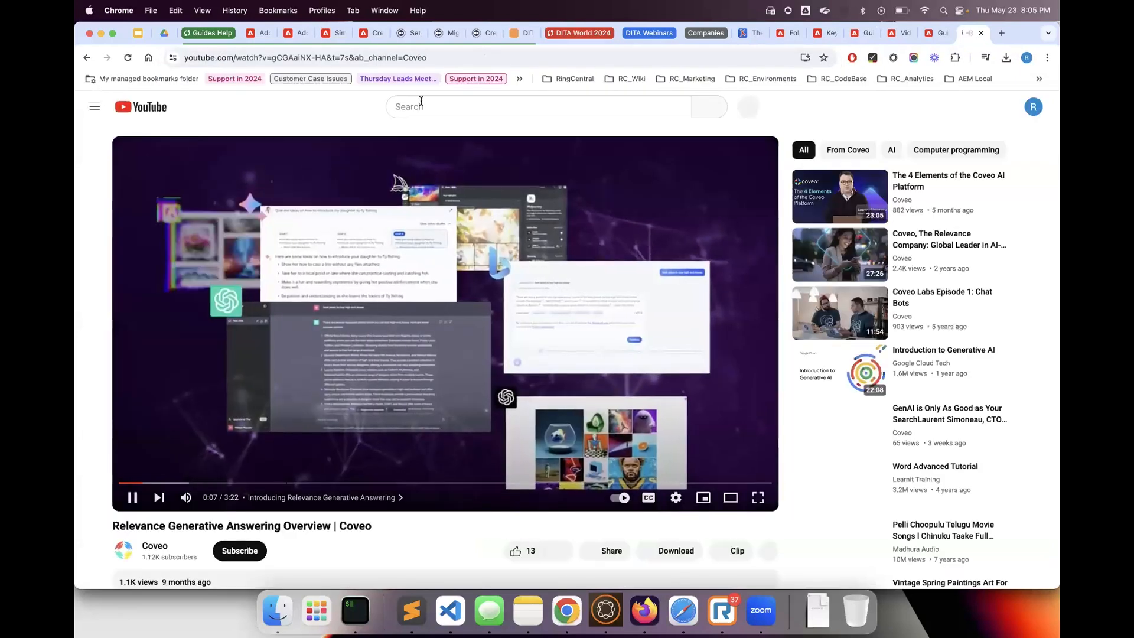
{"action": "left_click", "coordinate": [421, 101]}
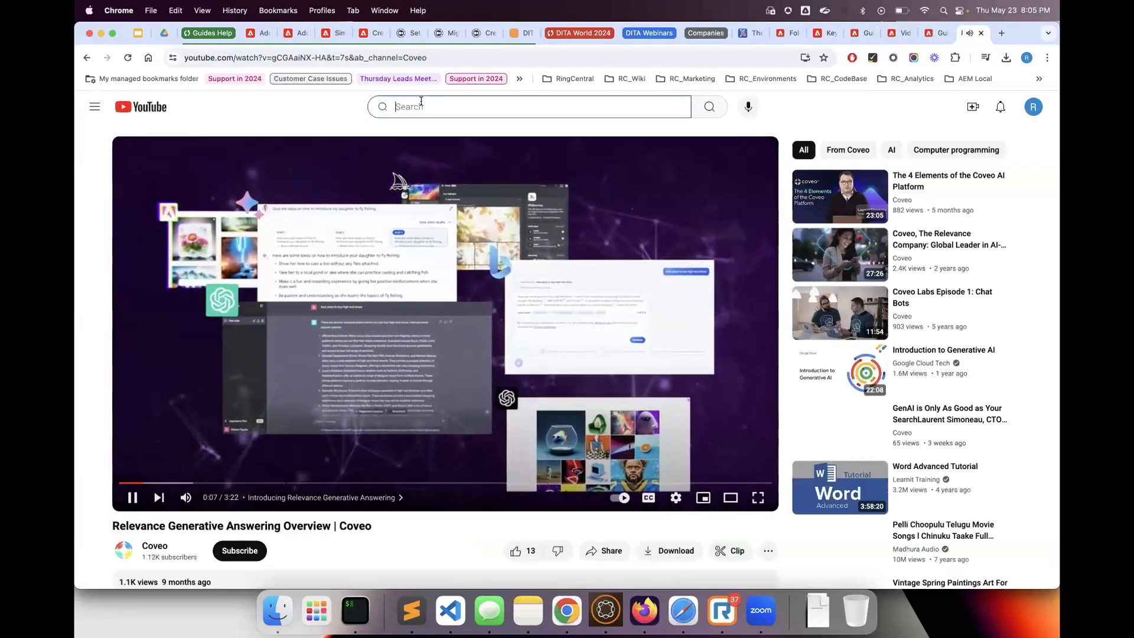
{"action": "type", "text": "aem guides"}
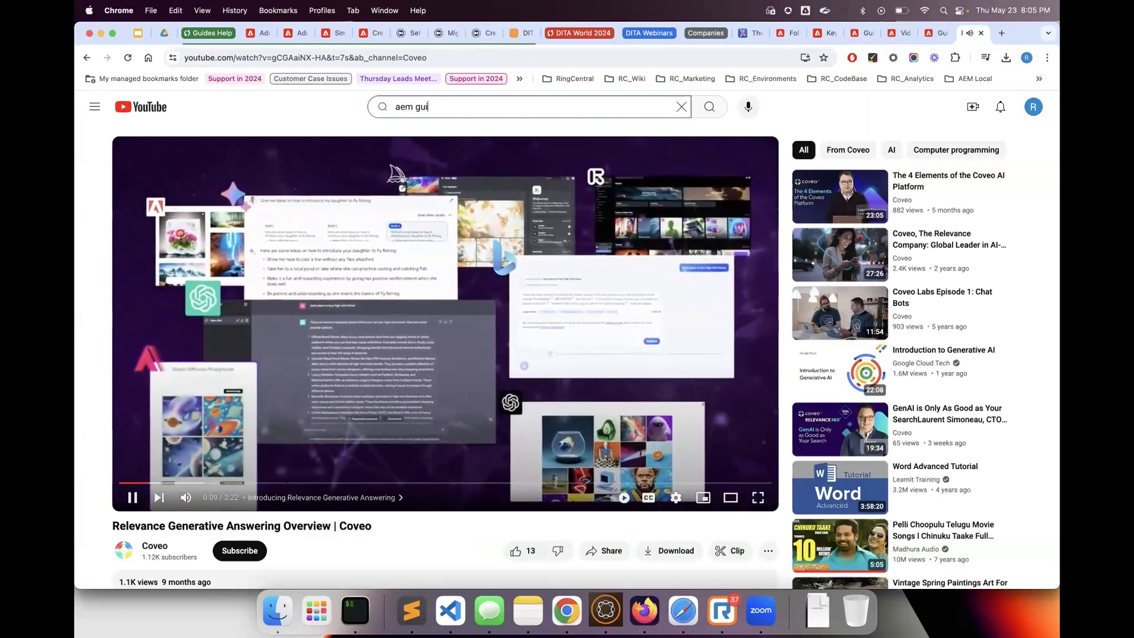
{"action": "key", "text": "Return"}
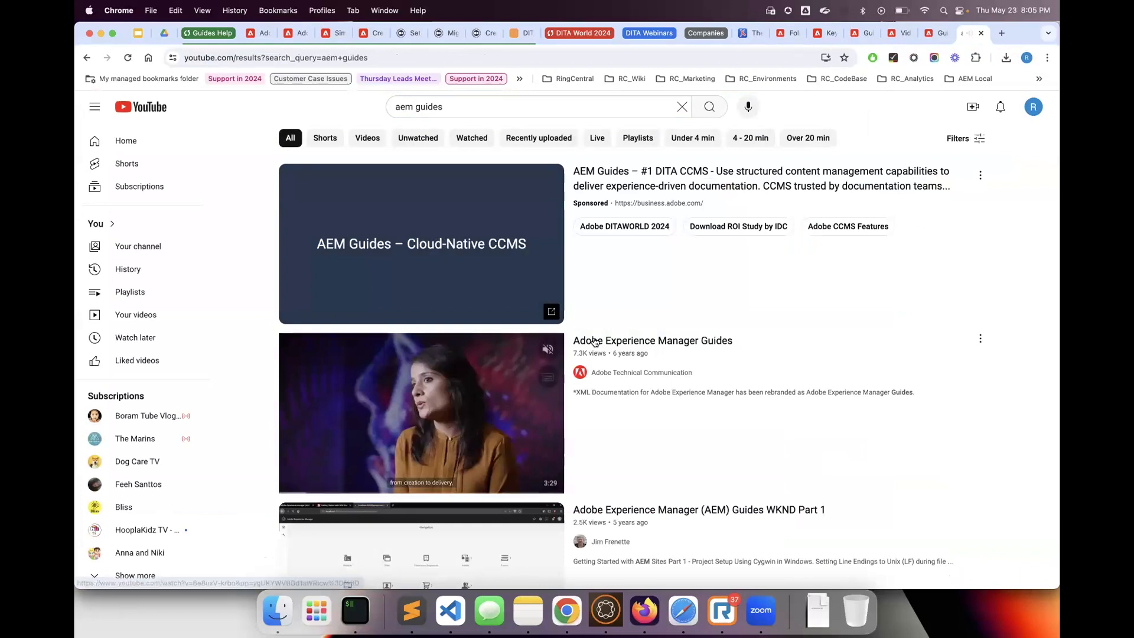
Open the Adobe Experience Manager Guides video, pause it and copy its URL without the channel parameter
{"action": "left_click", "coordinate": [547, 354]}
{"action": "left_click", "coordinate": [133, 499]}
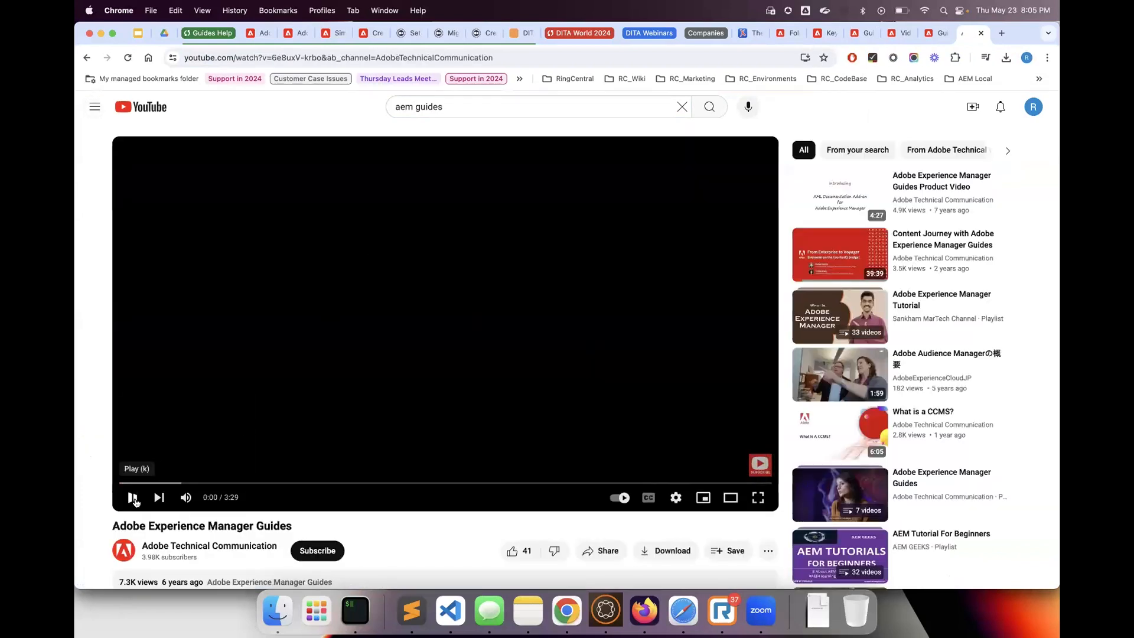
{"action": "left_click_drag", "start_coordinate": [319, 57], "coordinate": [184, 58]}
{"action": "key", "text": "super+c"}
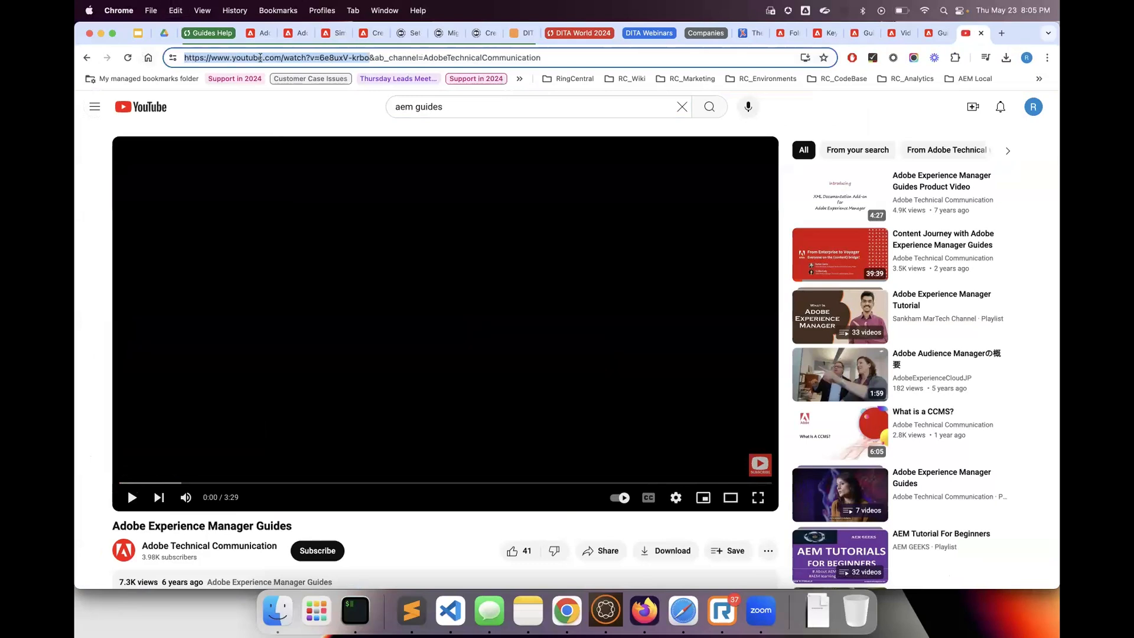
{"action": "left_click", "coordinate": [934, 34]}
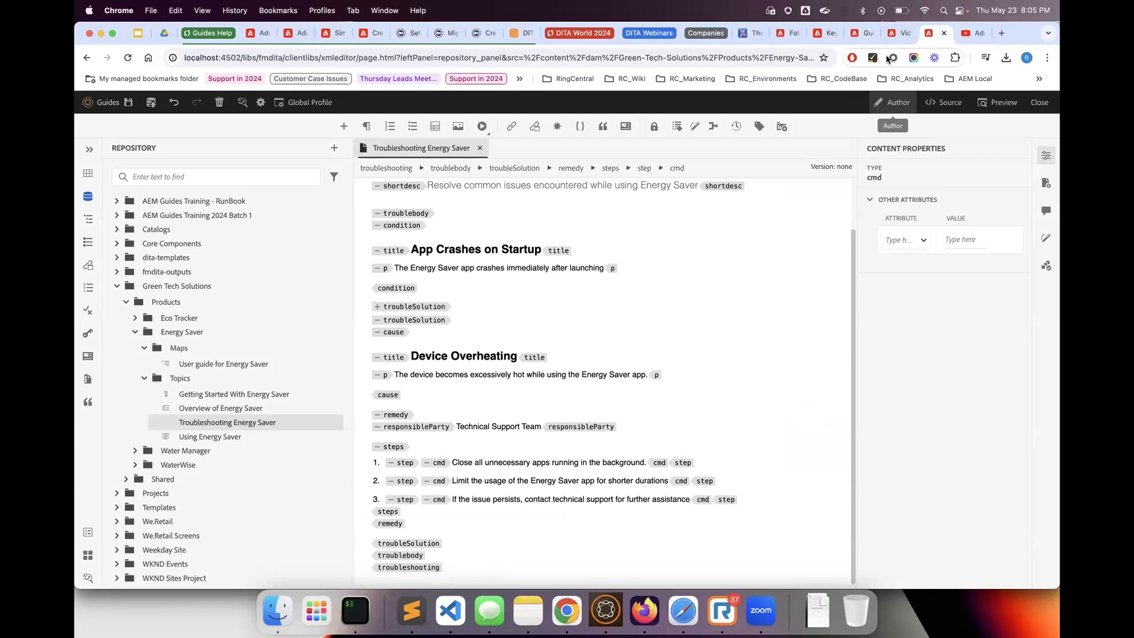
{"action": "left_click", "coordinate": [896, 33]}
{"action": "left_click", "coordinate": [934, 34]}
{"action": "left_click", "coordinate": [944, 33]}
{"action": "left_click", "coordinate": [898, 33]}
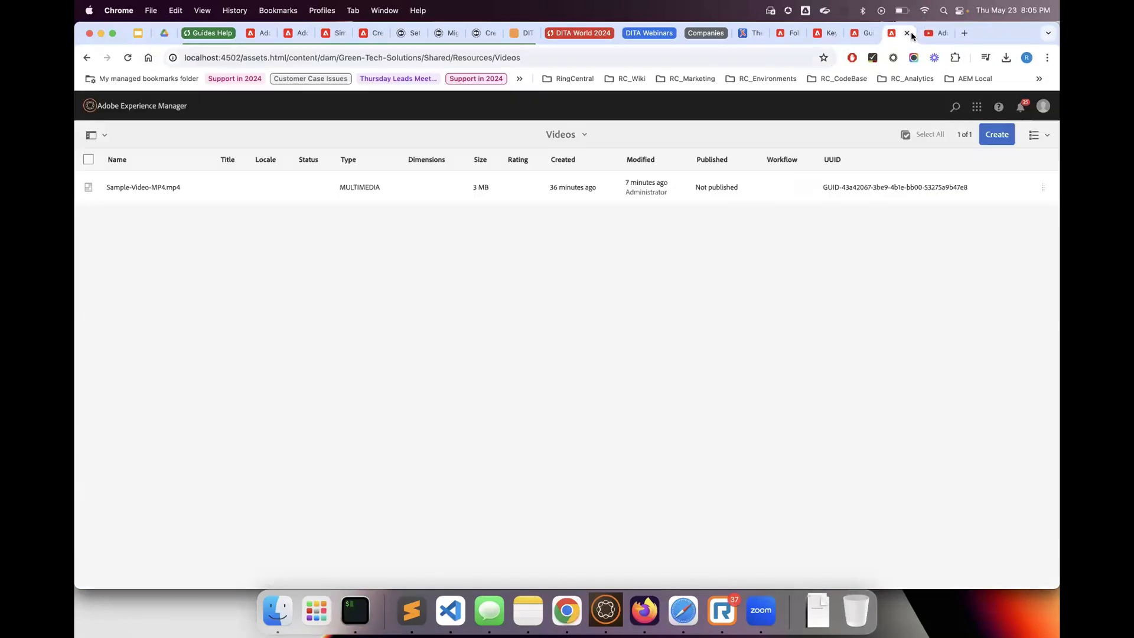
{"action": "left_click", "coordinate": [854, 34]}
{"action": "key", "text": "super+v"}
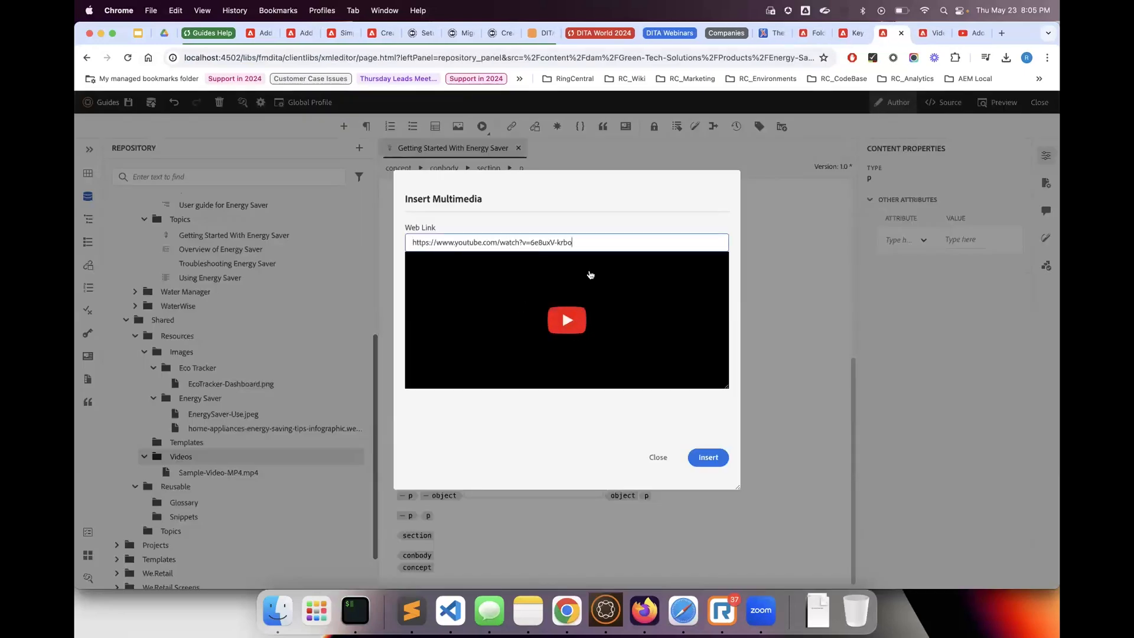
{"action": "left_click", "coordinate": [709, 458]}
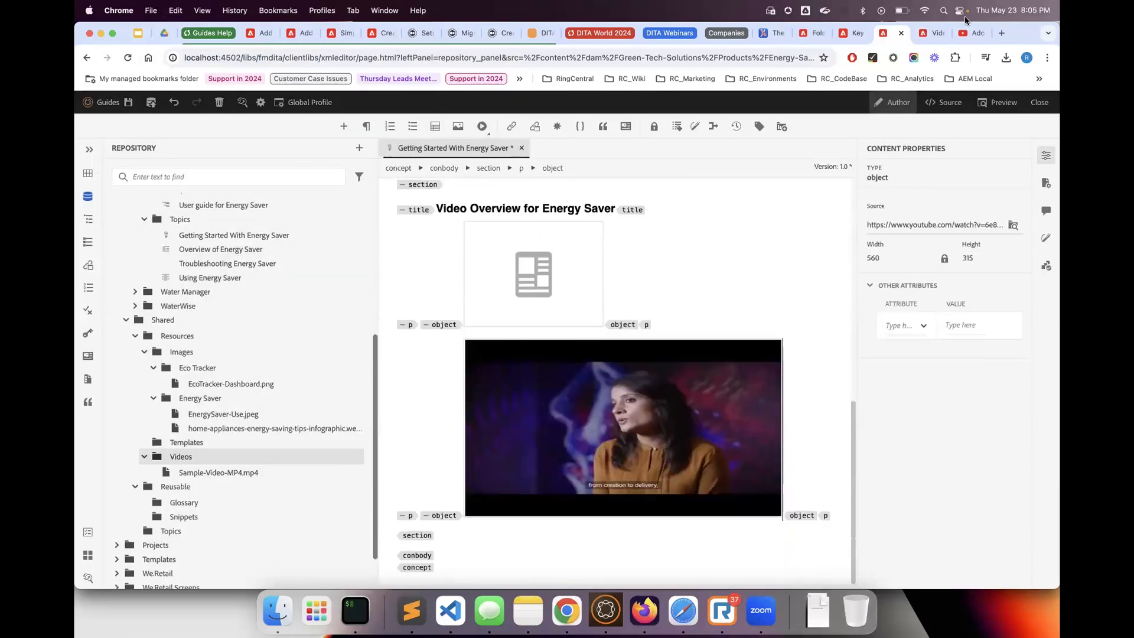
Revisit the video's YouTube page, go back to the "aem guides" search results and preview the Adobe Experience Manager Guides video
{"action": "left_click", "coordinate": [964, 31]}
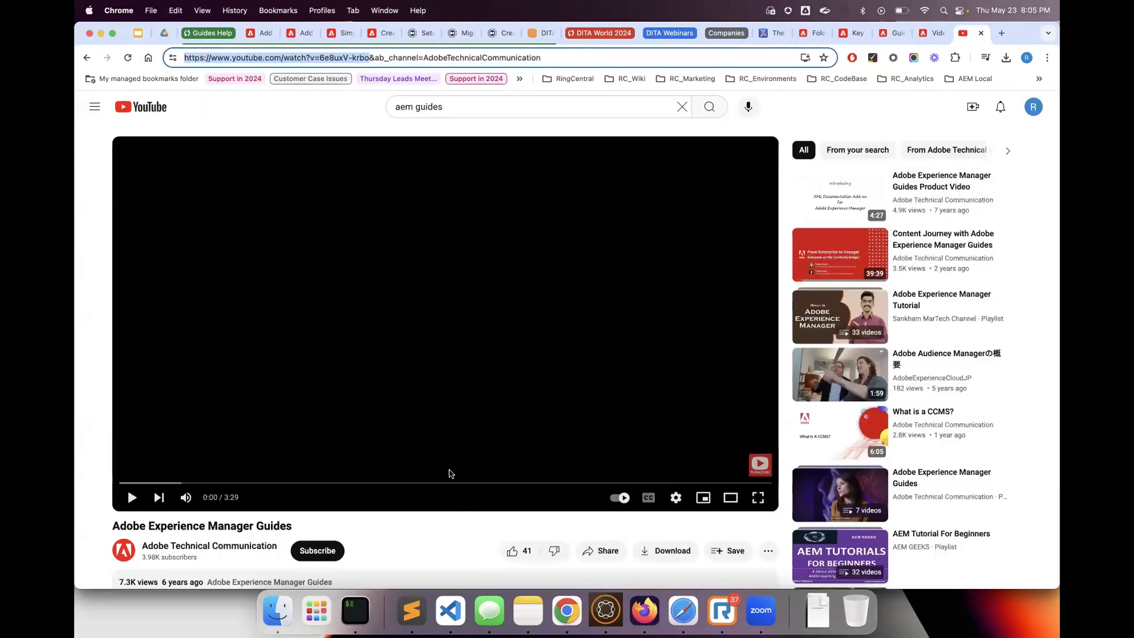
{"action": "scroll", "coordinate": [449, 472], "scroll_direction": "down", "scroll_amount": 3}
{"action": "scroll", "coordinate": [324, 354], "scroll_direction": "up", "scroll_amount": 3}
{"action": "left_click", "coordinate": [87, 57]}
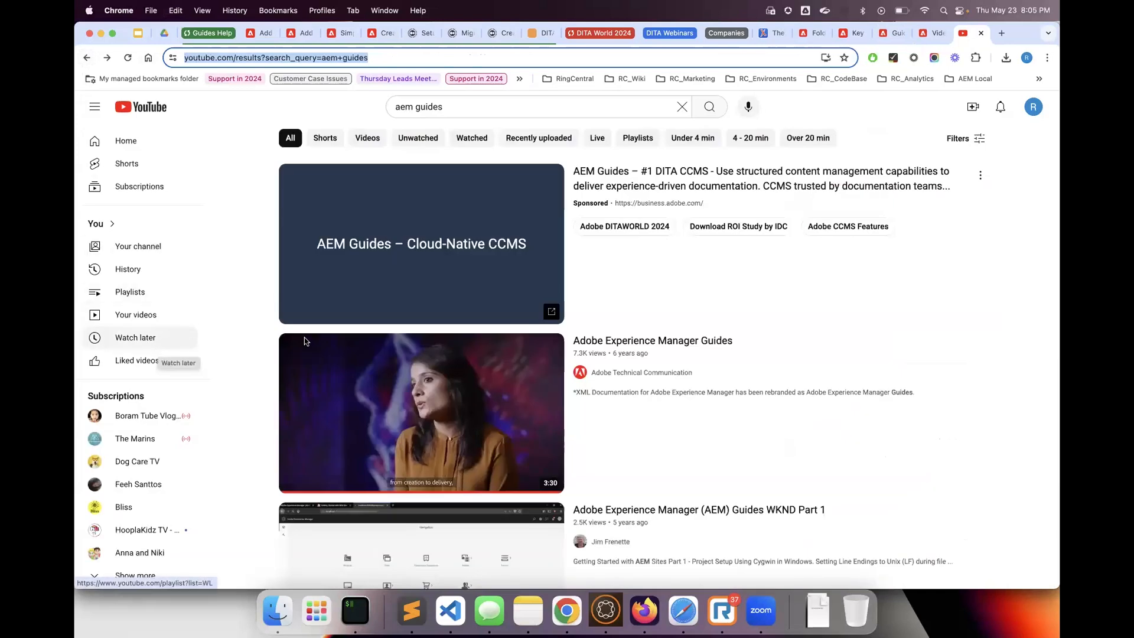
{"action": "mouse_move", "coordinate": [447, 421]}
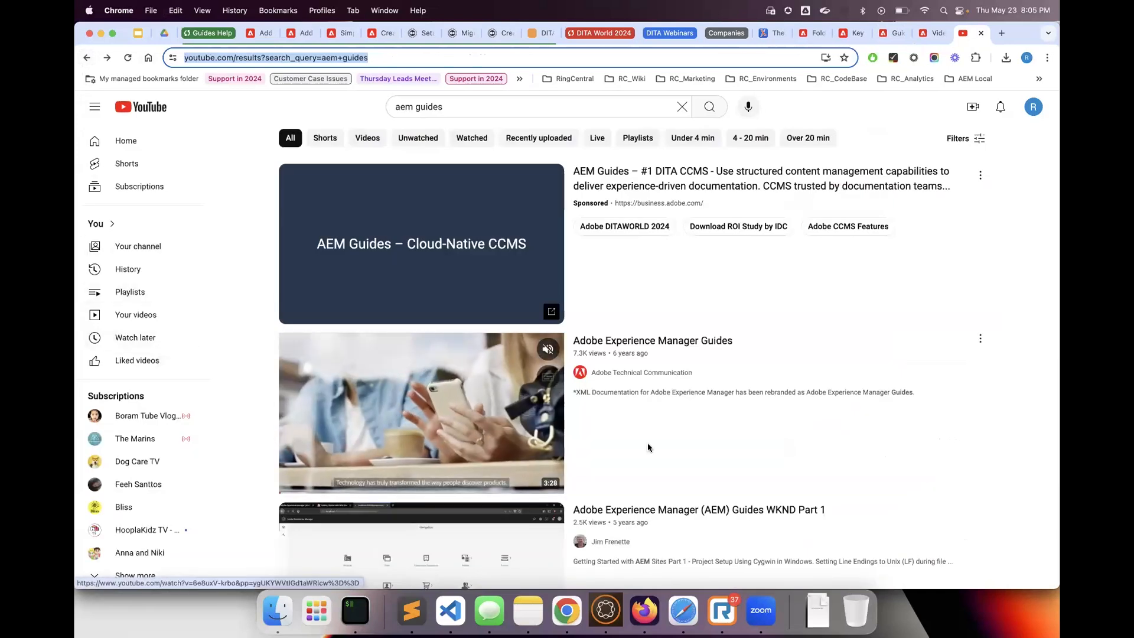
Switch back to the Getting Started With Energy Saver topic, select the embedded YouTube video object and save the topic
{"action": "scroll", "coordinate": [647, 443], "scroll_direction": "down", "scroll_amount": 3}
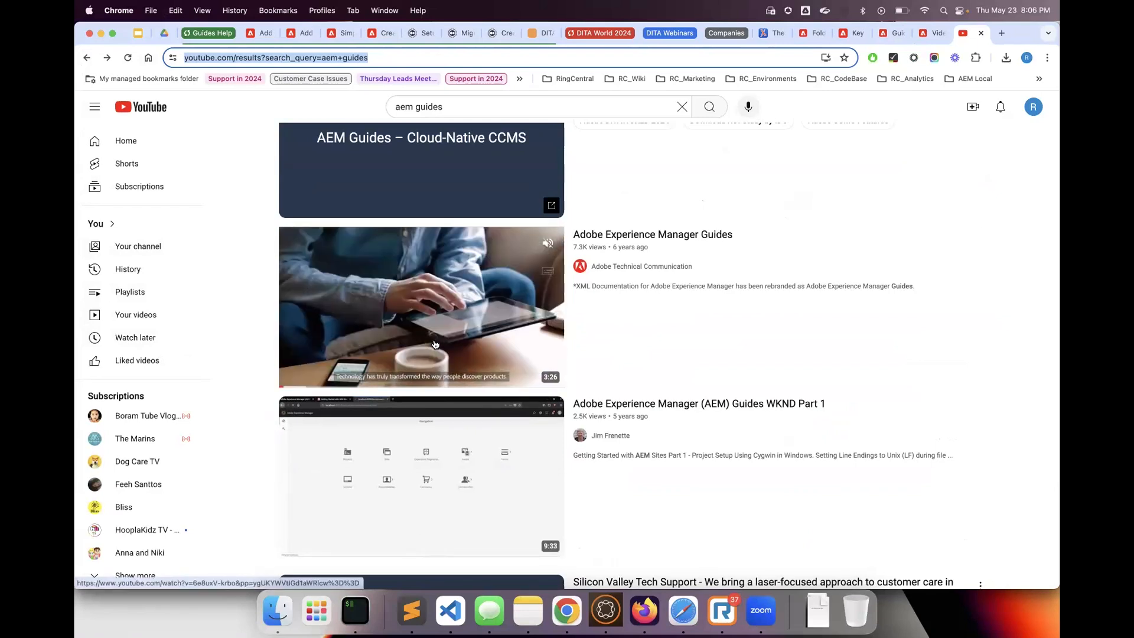
{"action": "left_click", "coordinate": [927, 36]}
{"action": "left_click", "coordinate": [887, 36]}
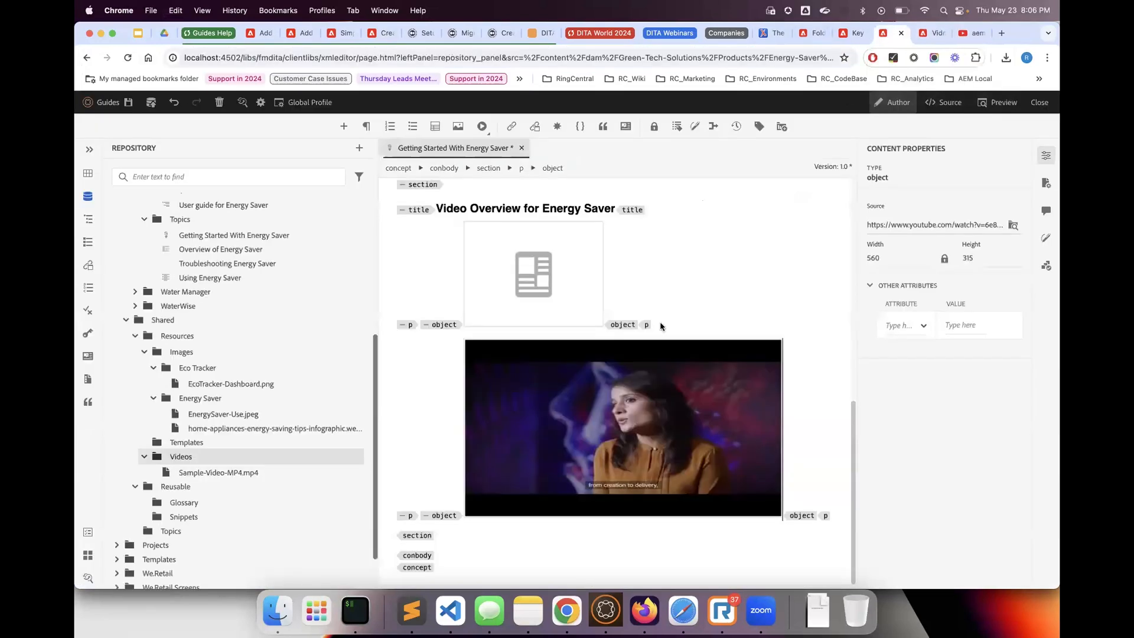
{"action": "left_click", "coordinate": [528, 515]}
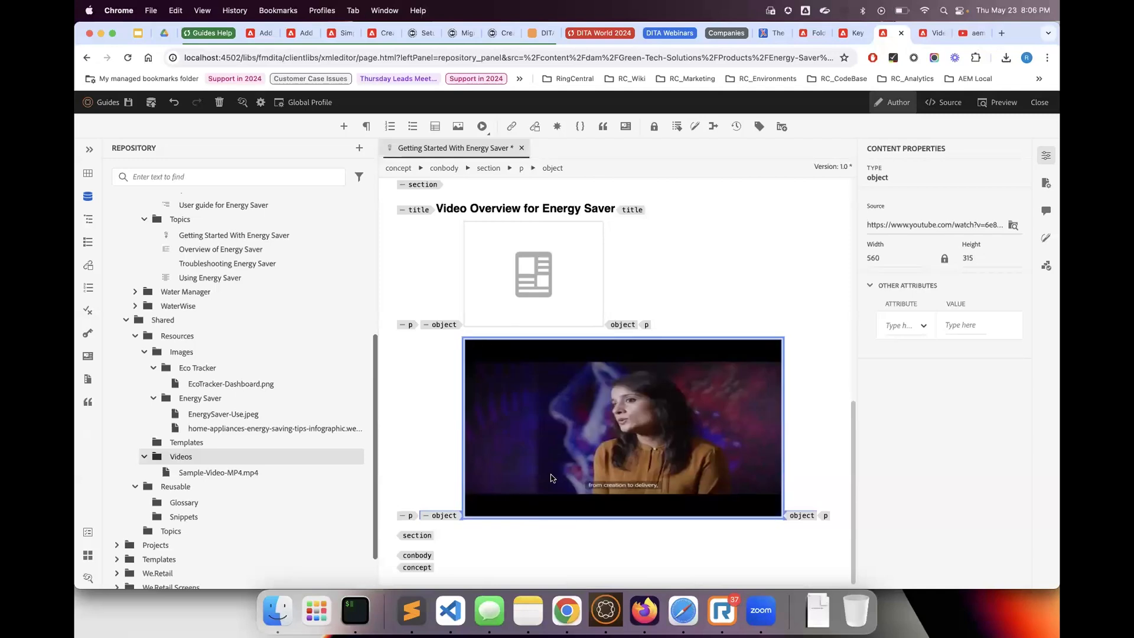
{"action": "left_click", "coordinate": [138, 97]}
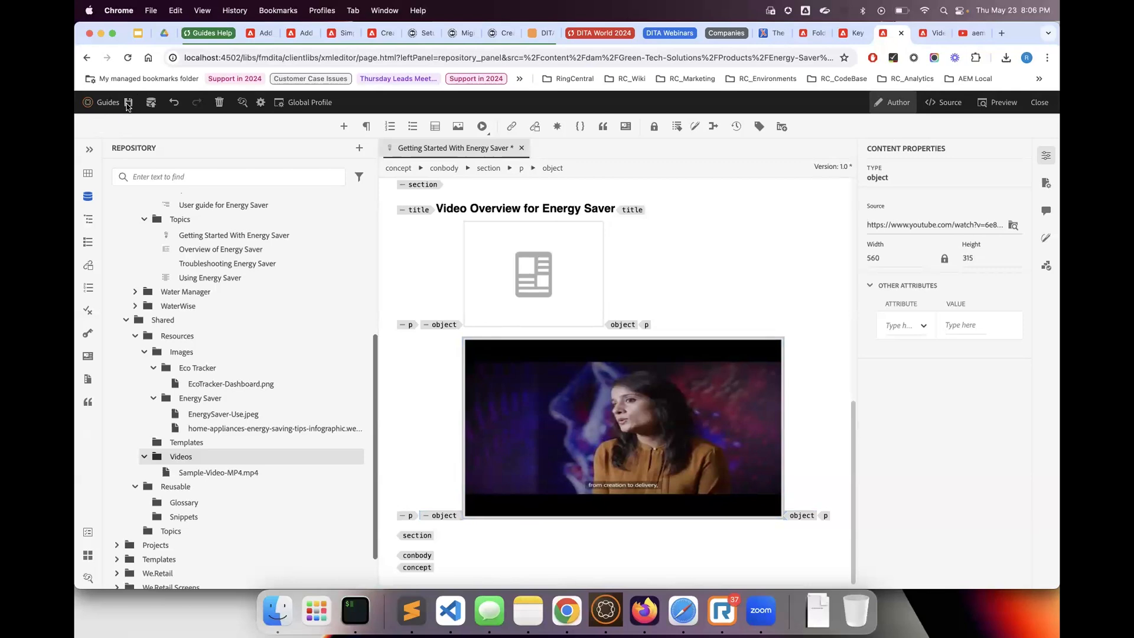
Preview the topic to check both videos in the Video Overview for Energy Saver section, and return to authoring mode
{"action": "left_click", "coordinate": [998, 105]}
{"action": "scroll", "coordinate": [753, 414], "scroll_direction": "down", "scroll_amount": 6}
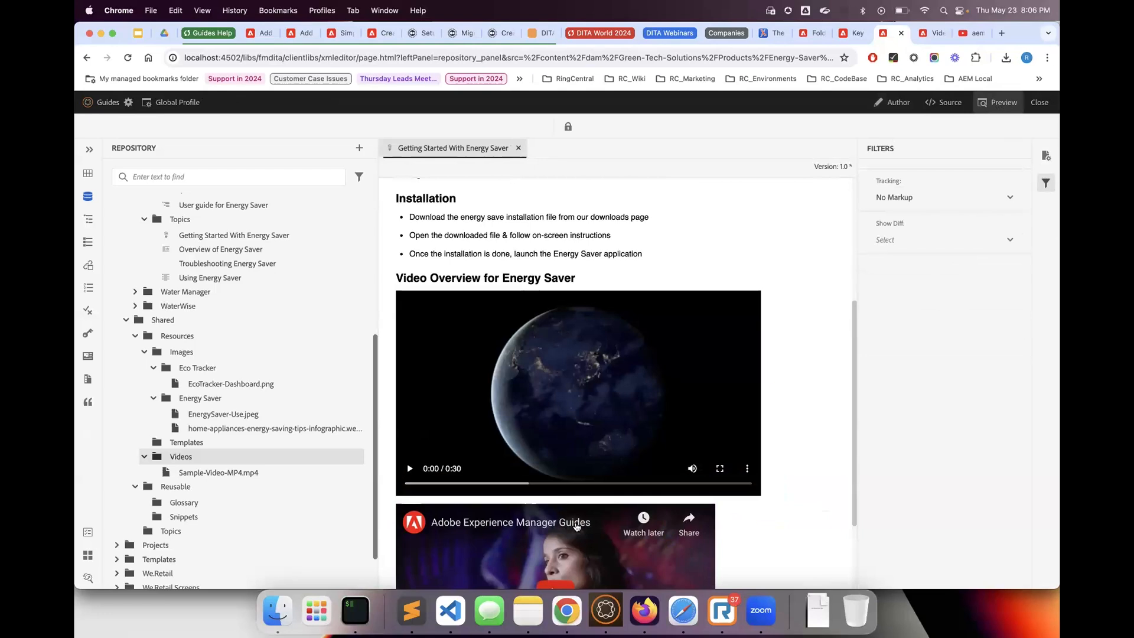
{"action": "scroll", "coordinate": [582, 491], "scroll_direction": "down", "scroll_amount": 3}
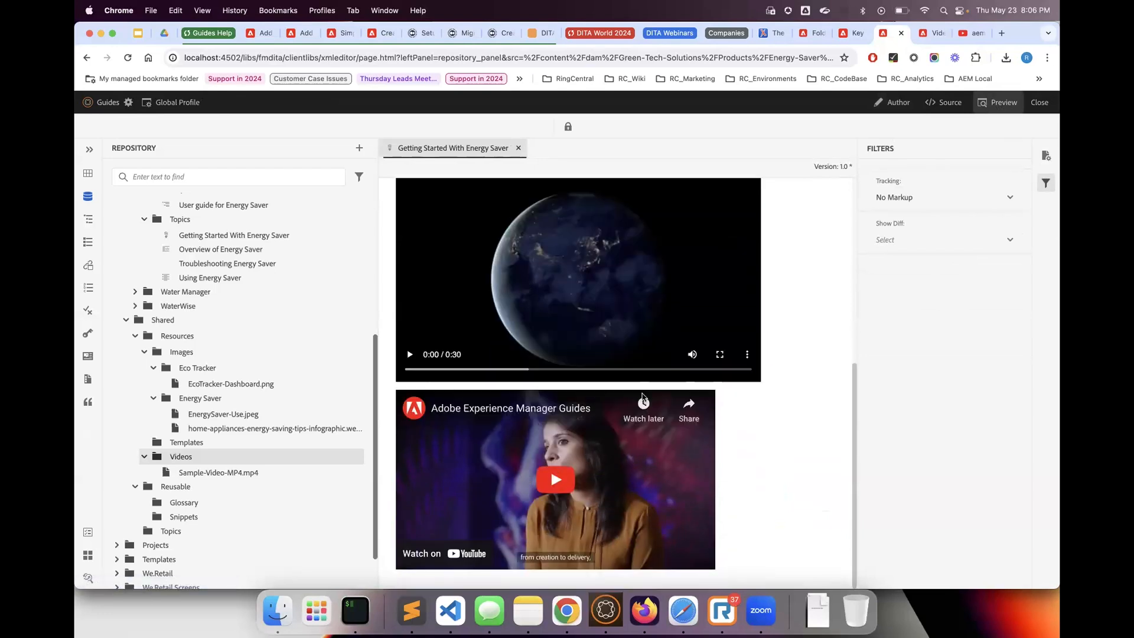
{"action": "left_click", "coordinate": [893, 103]}
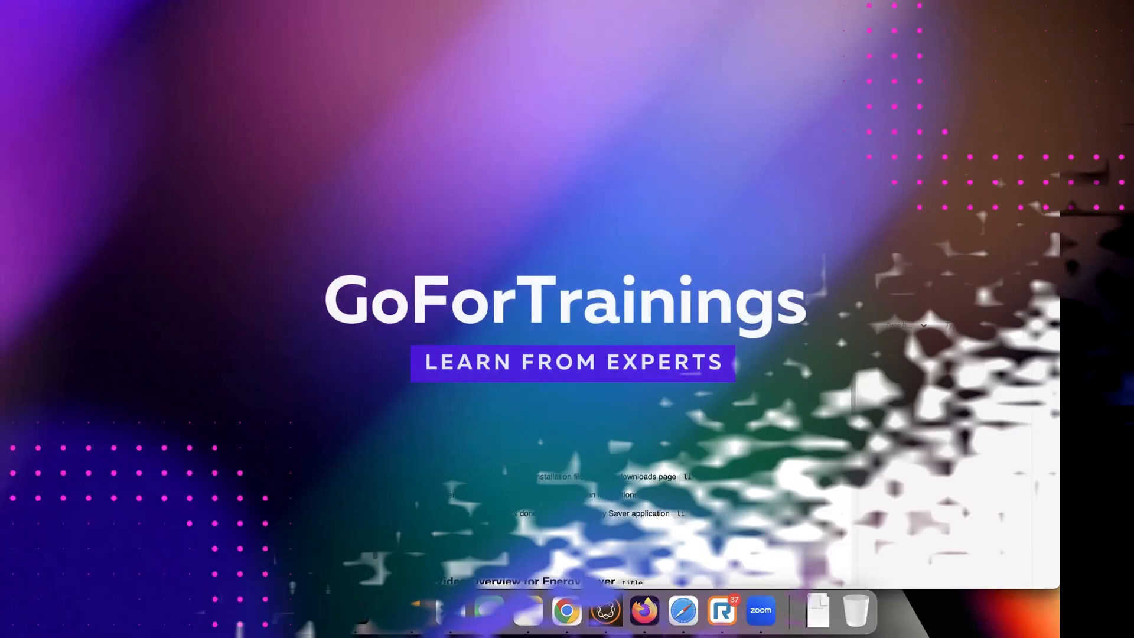